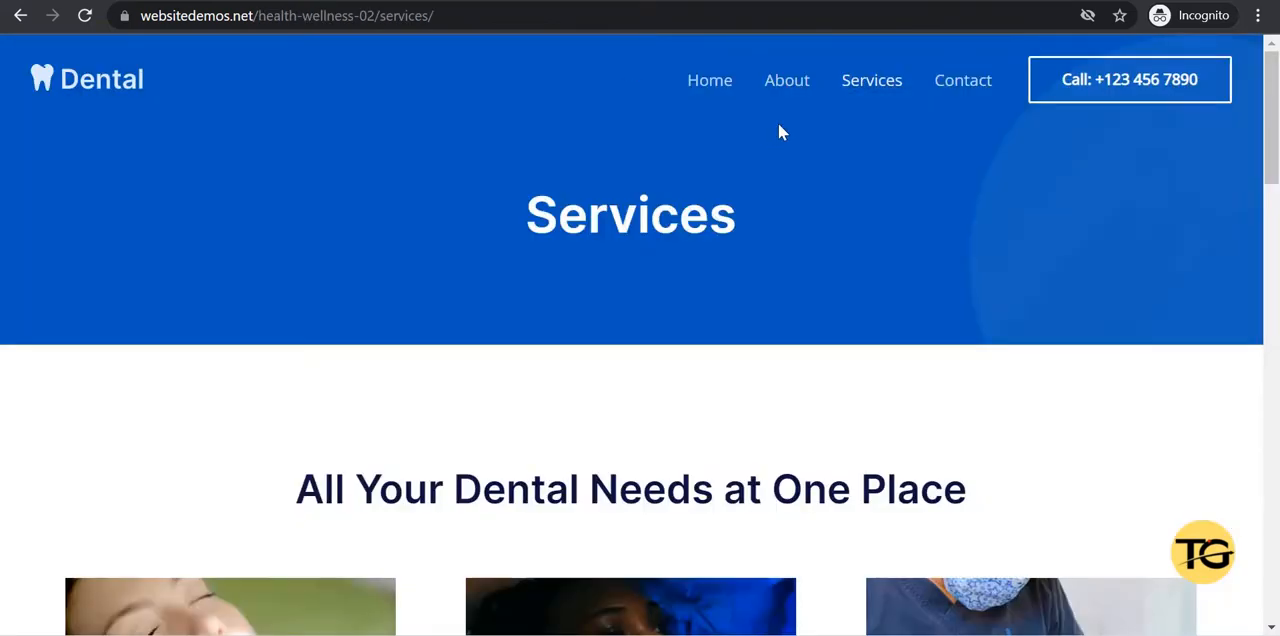
Compare the multi-page Health & Wellness dental demo site with the single-page Dental Clinic demo by examining their navigation and sections.
{"action": "left_click", "coordinate": [796, 90]}
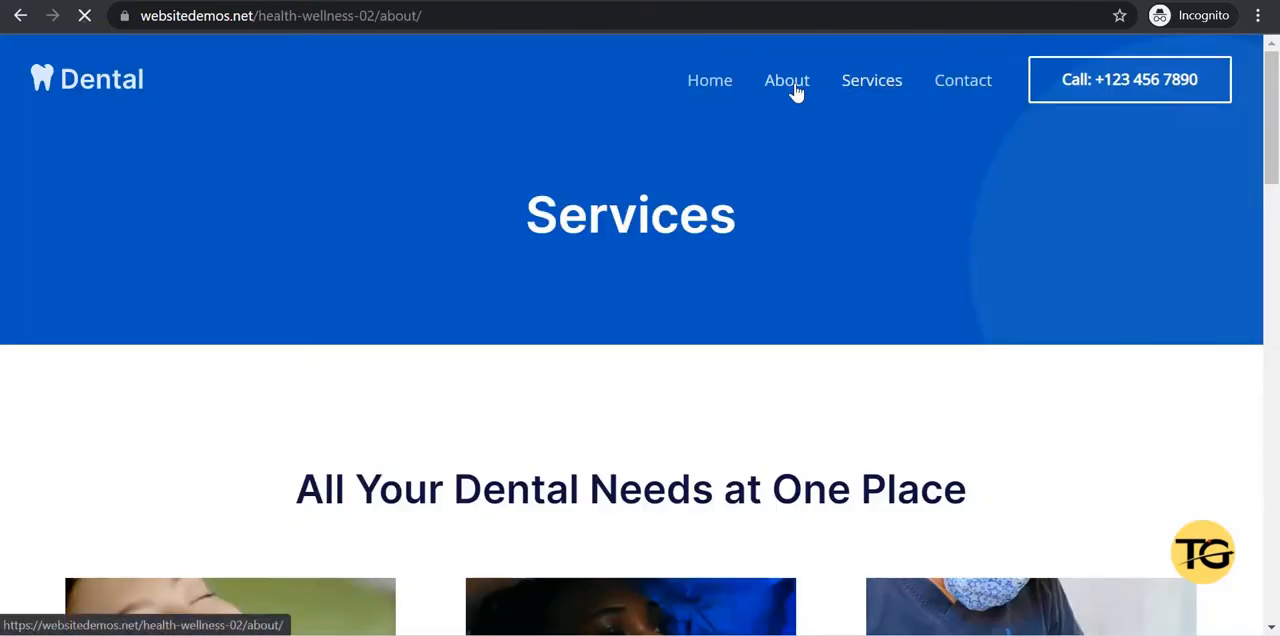
{"action": "left_click", "coordinate": [866, 90]}
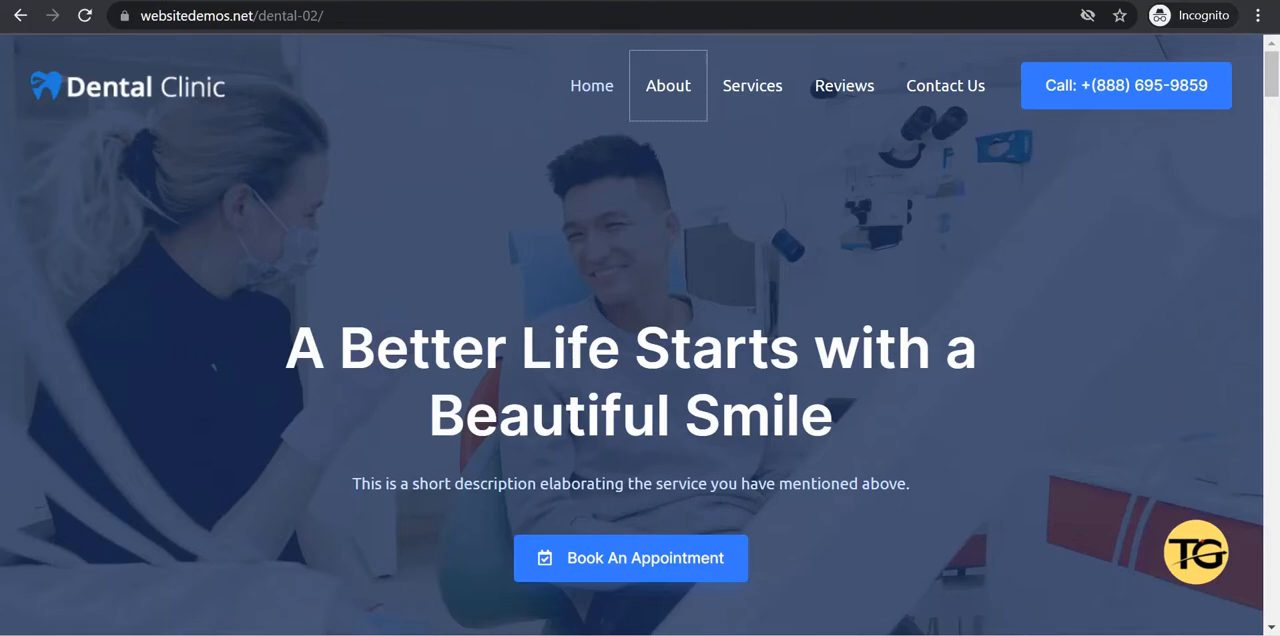
{"action": "scroll", "coordinate": [640, 334], "scroll_direction": "down", "scroll_amount": 15}
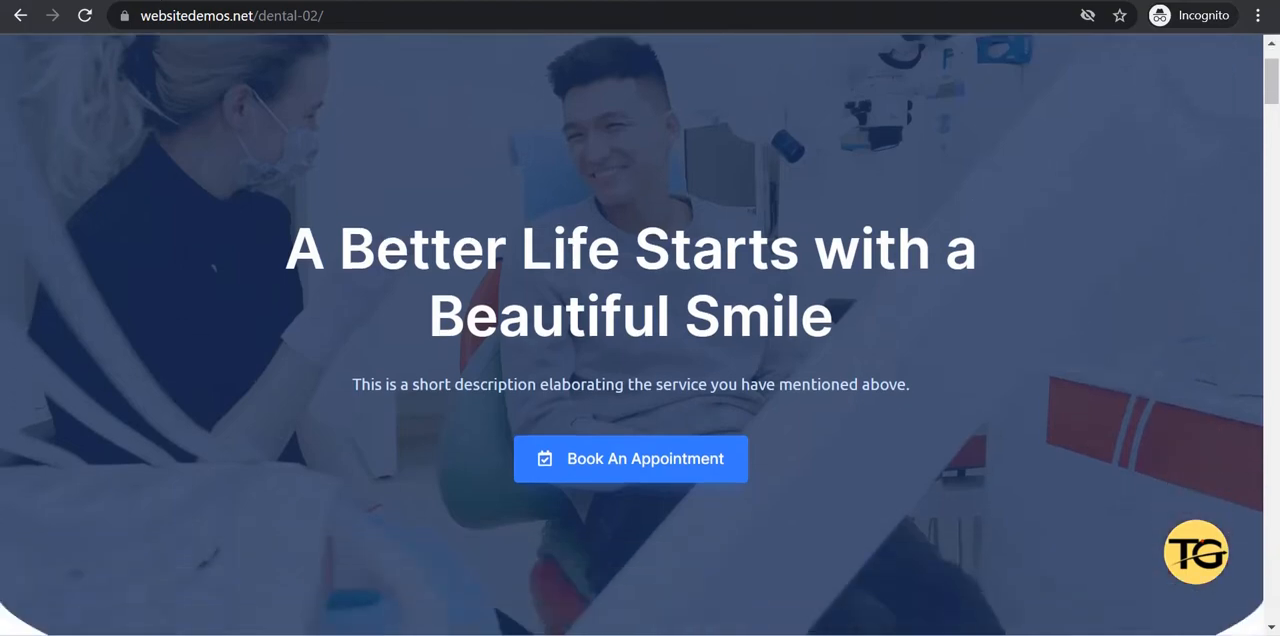
{"action": "scroll", "coordinate": [640, 334], "scroll_direction": "down", "scroll_amount": 10}
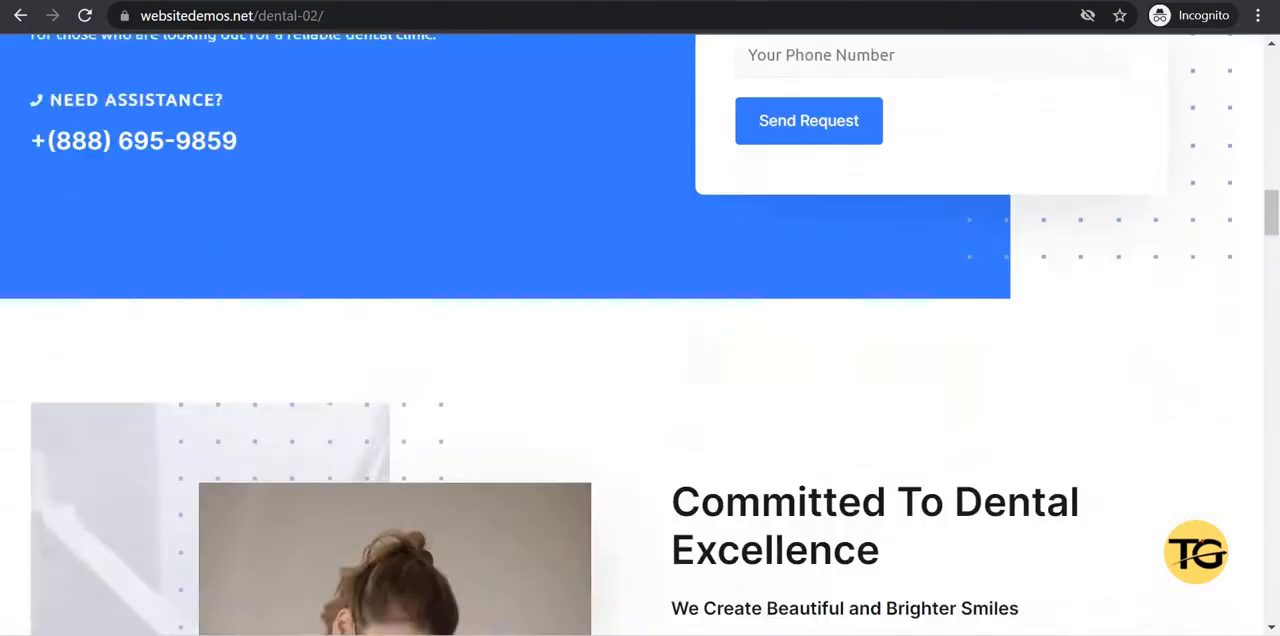
{"action": "scroll", "coordinate": [640, 334], "scroll_direction": "up", "scroll_amount": 10}
{"action": "scroll", "coordinate": [1129, 209], "scroll_direction": "up", "scroll_amount": 14}
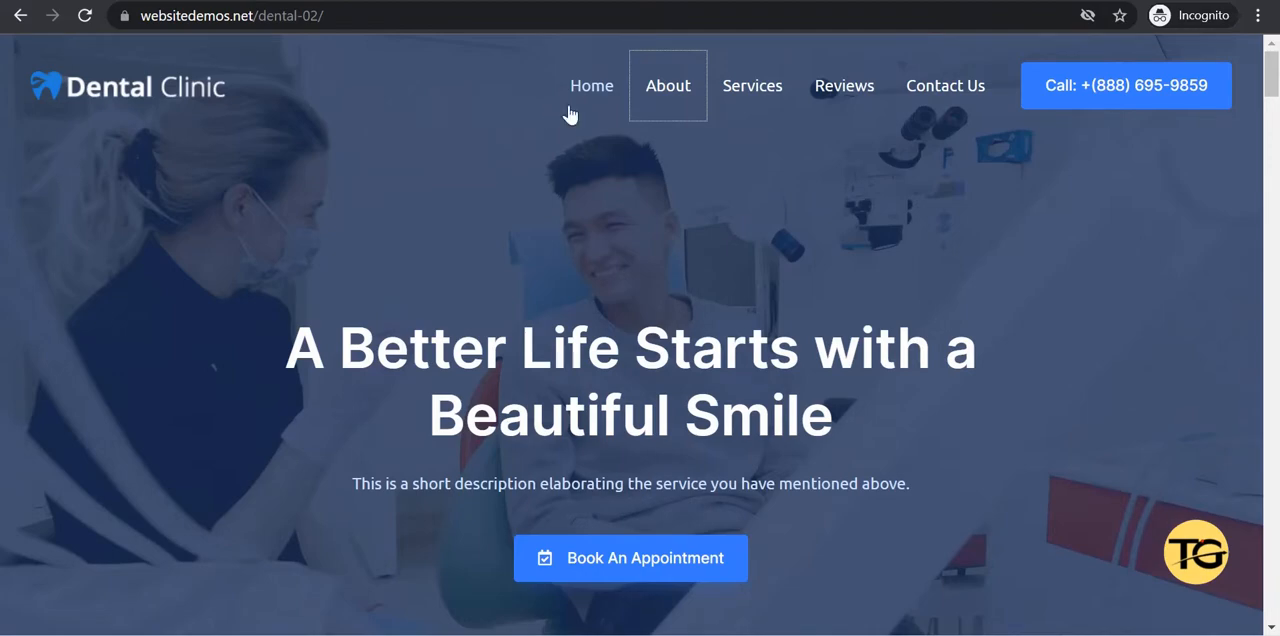
{"action": "left_click", "coordinate": [662, 103]}
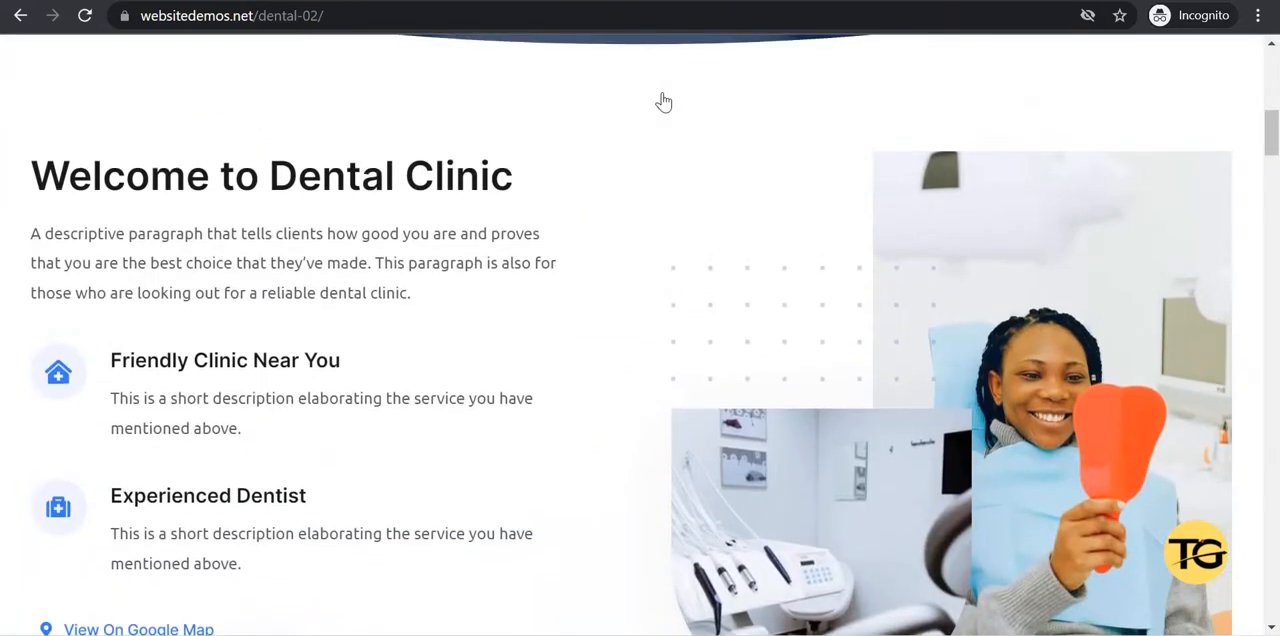
{"action": "scroll", "coordinate": [662, 103], "scroll_direction": "up", "scroll_amount": 6}
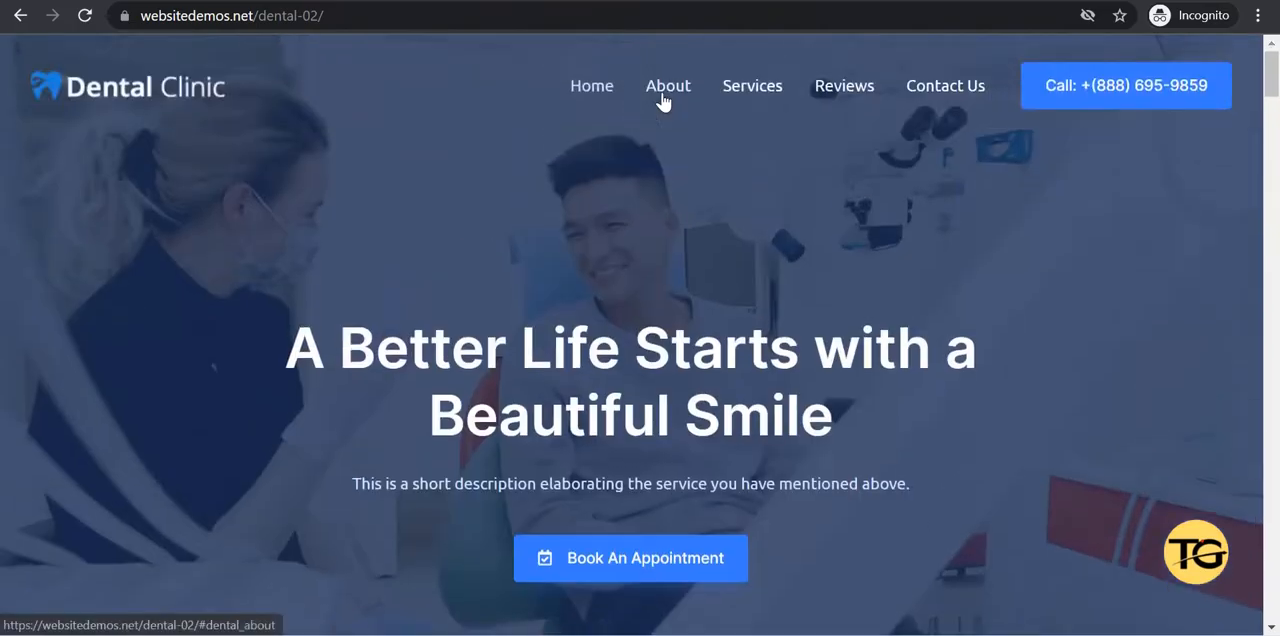
{"action": "left_click", "coordinate": [766, 95]}
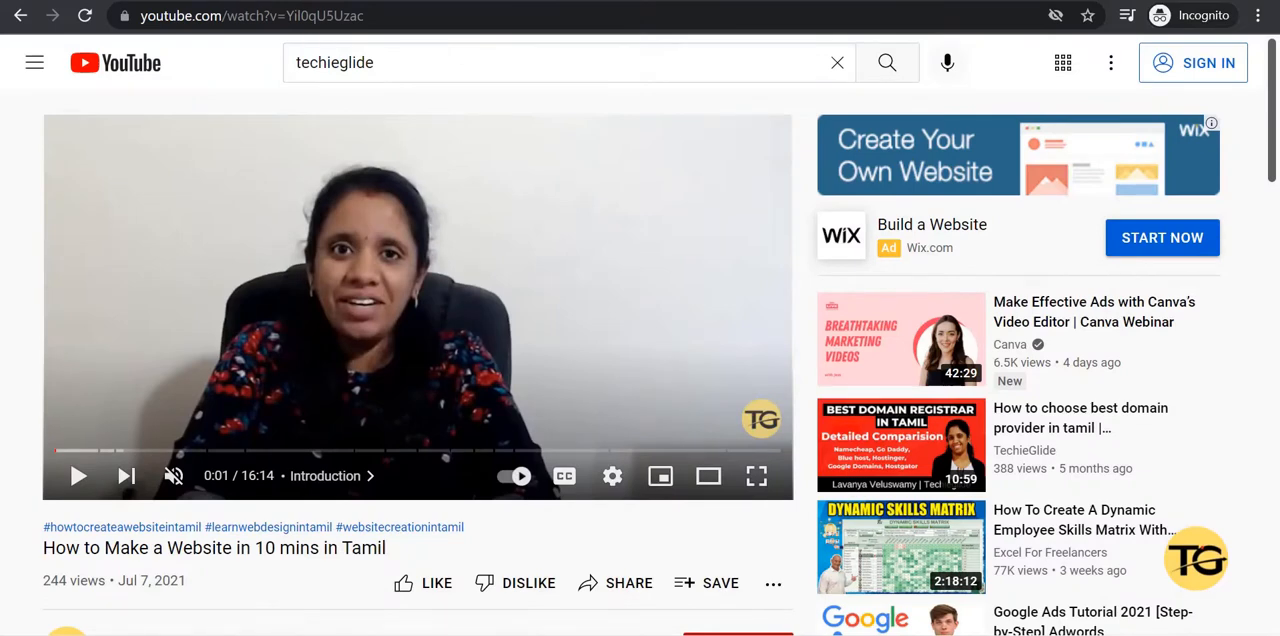
Play the YouTube video about making a website in 10 minutes in Tamil.
{"action": "left_click", "coordinate": [75, 478]}
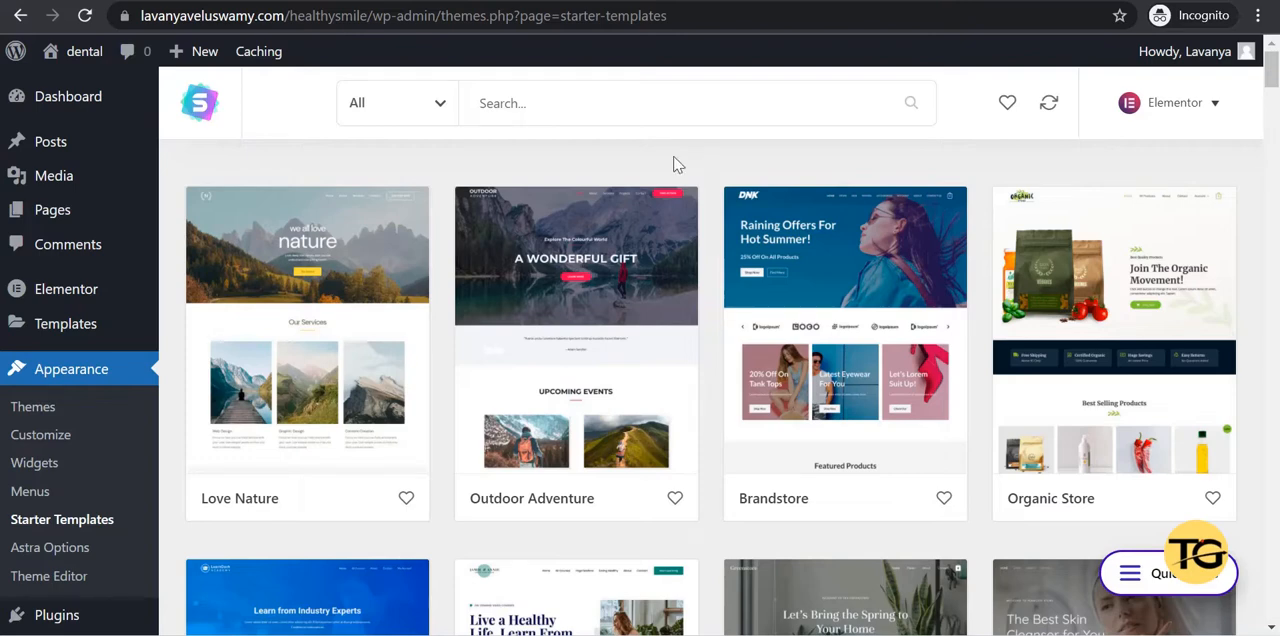
Limit the starter templates to free ones and search them for "dental".
{"action": "left_click", "coordinate": [436, 112]}
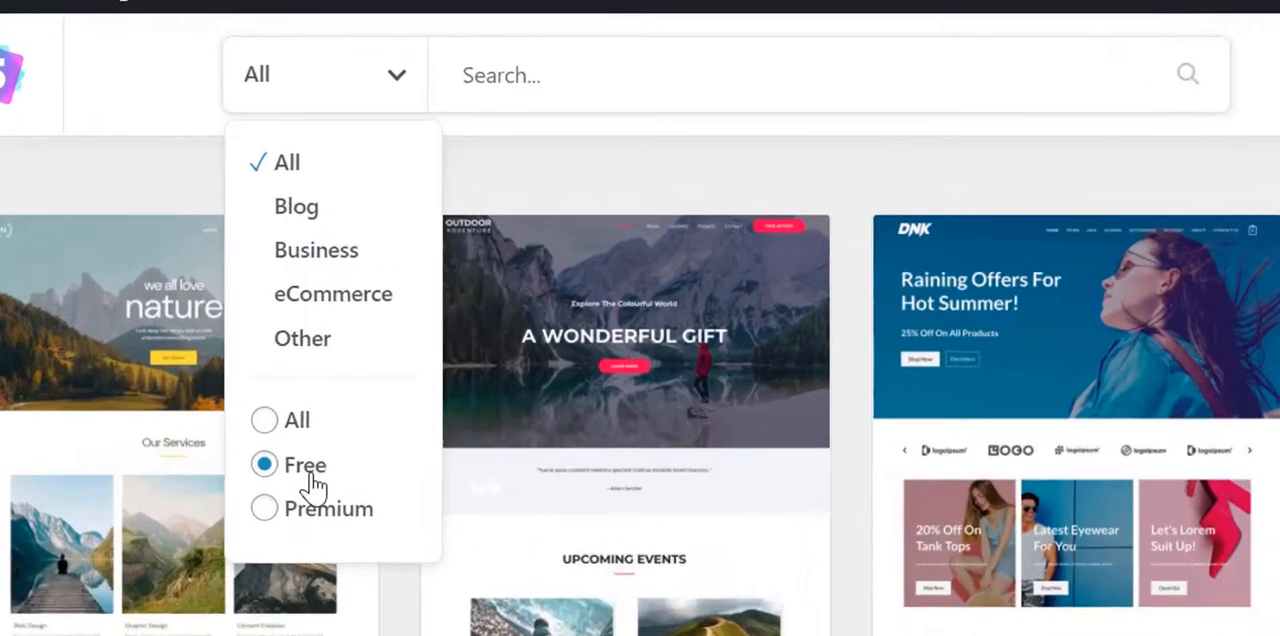
{"action": "left_click", "coordinate": [310, 484]}
{"action": "left_click", "coordinate": [688, 64]}
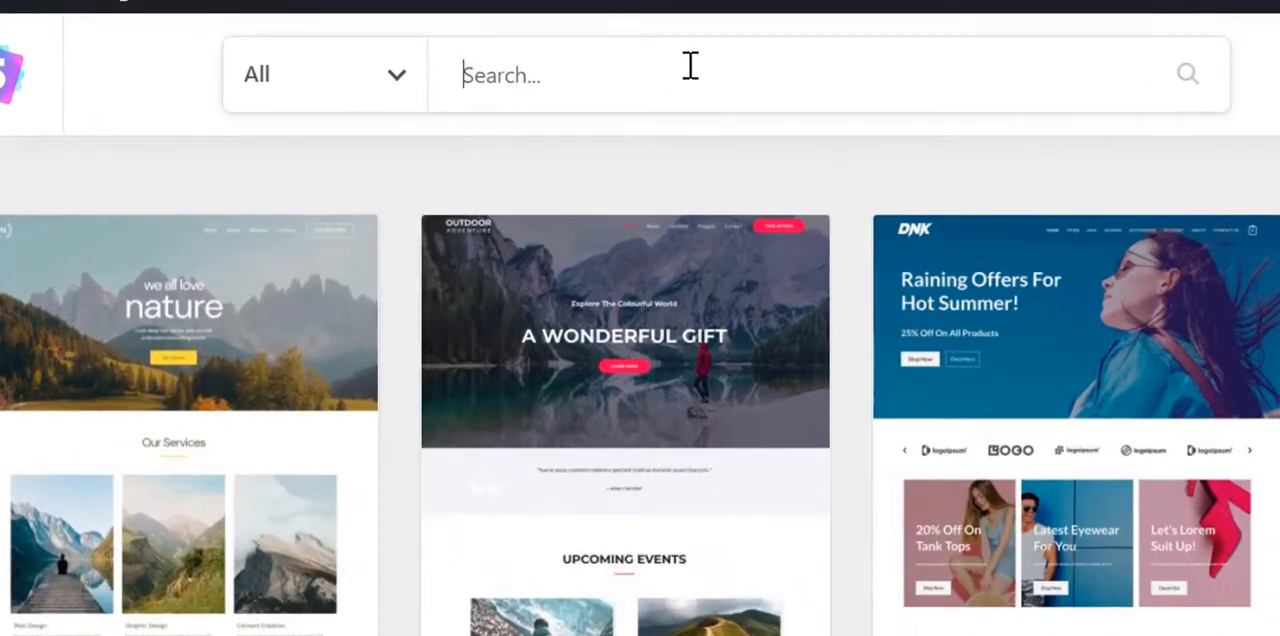
{"action": "type", "text": "denta"}
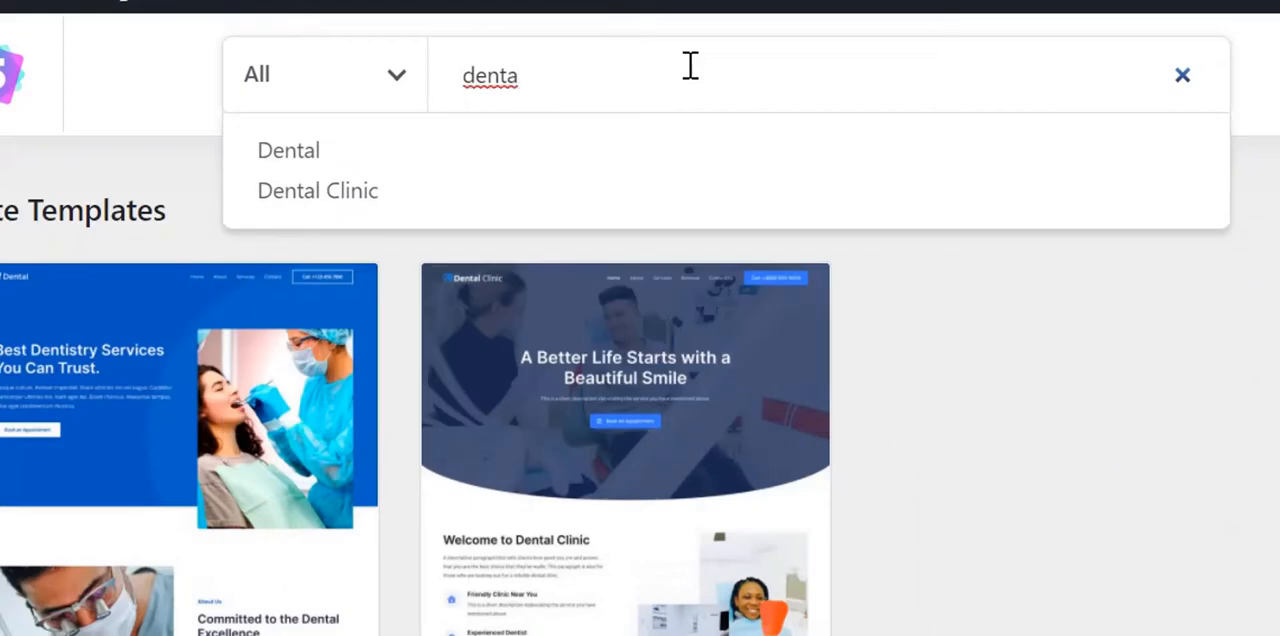
{"action": "type", "text": "l"}
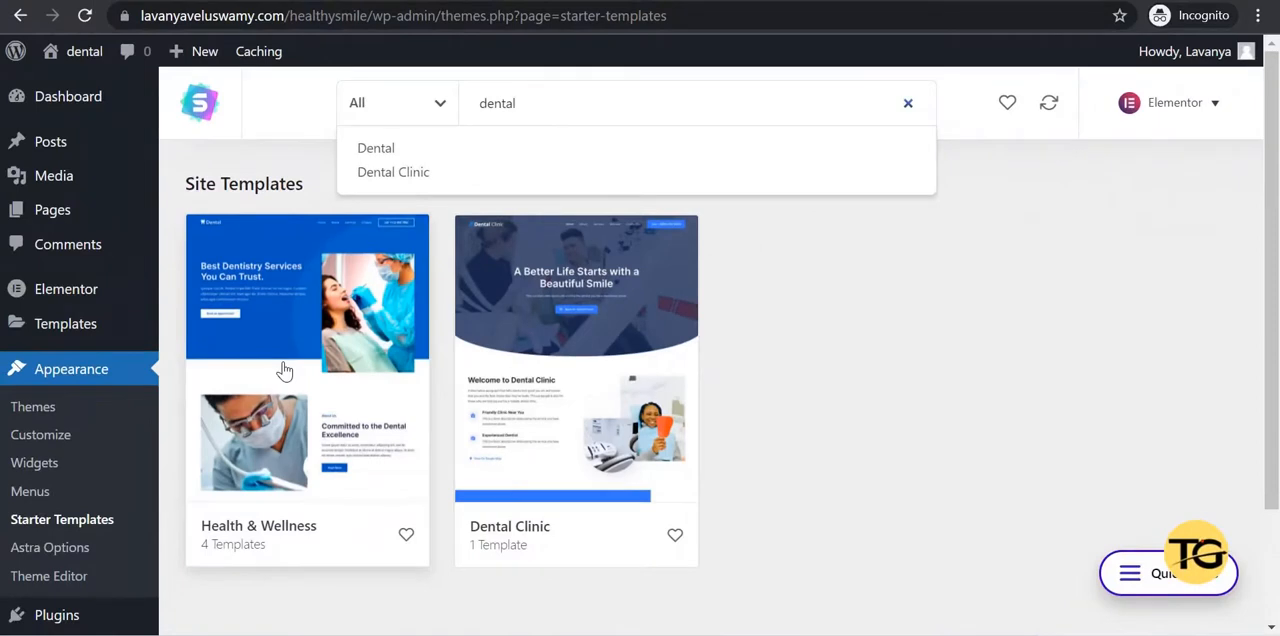
Import only the Home page template from the Health & Wellness site template and view the imported page.
{"action": "left_click", "coordinate": [284, 371]}
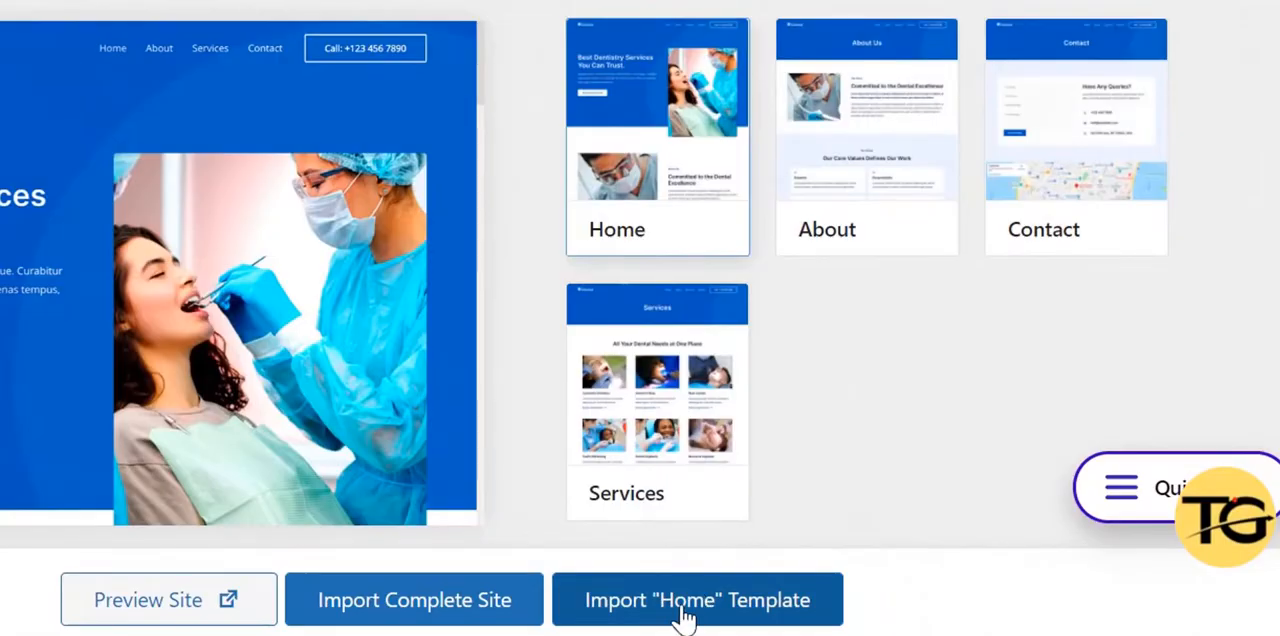
{"action": "left_click", "coordinate": [690, 605]}
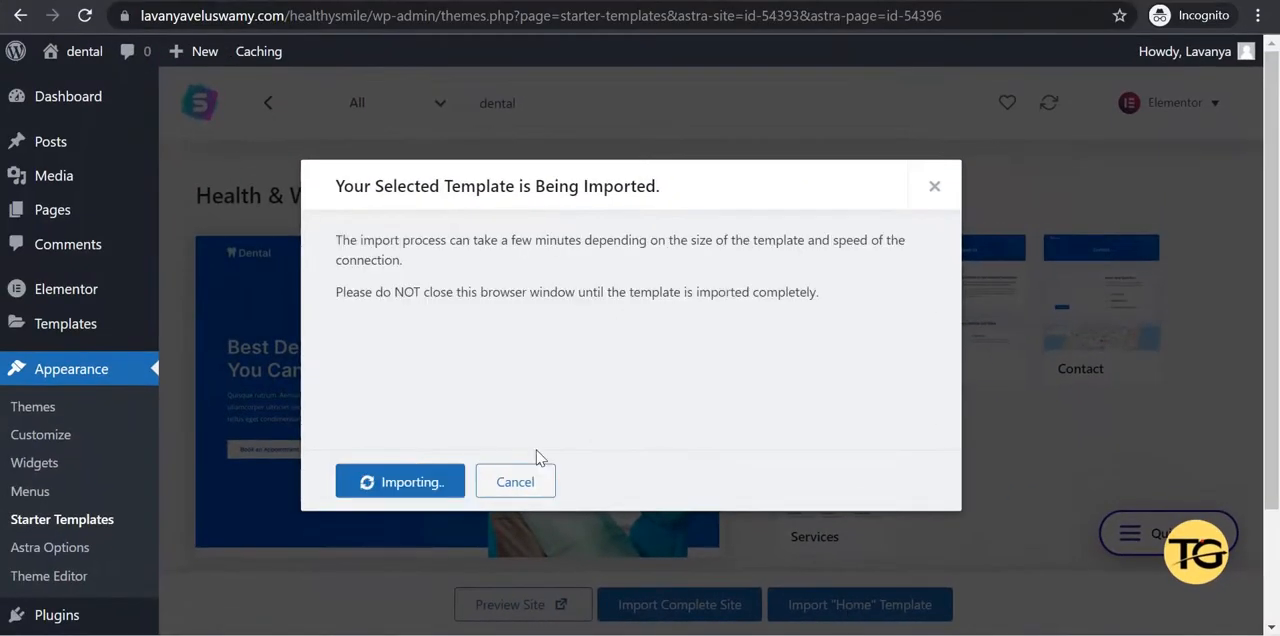
{"action": "left_click", "coordinate": [403, 484]}
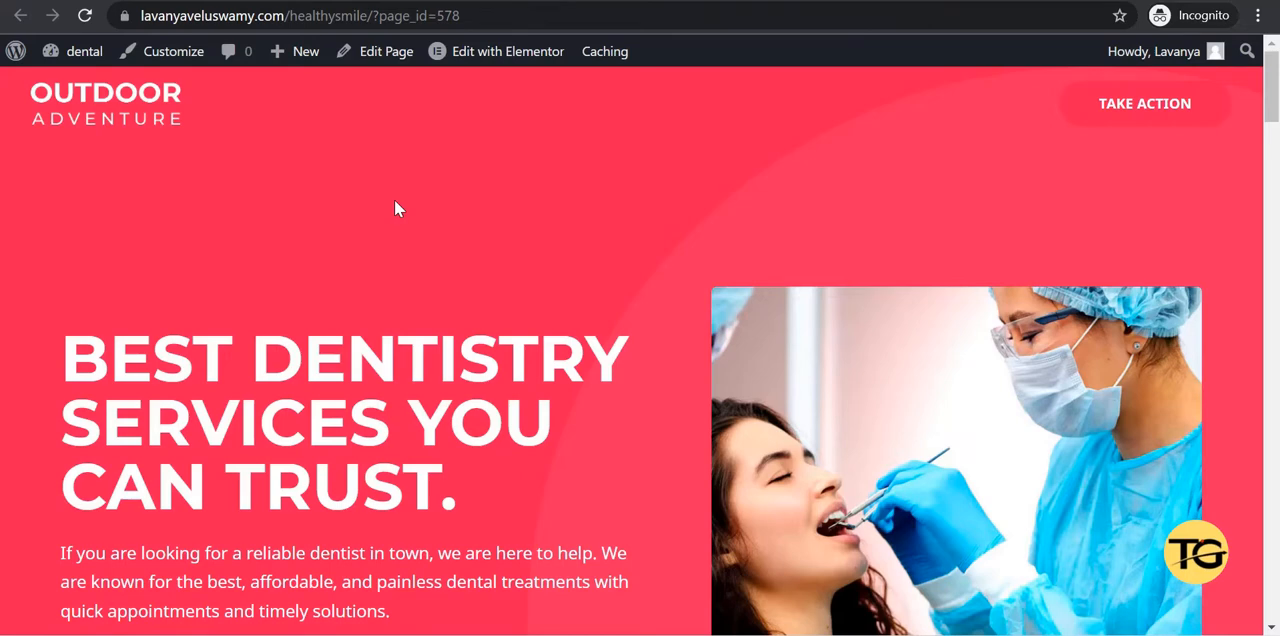
{"action": "scroll", "coordinate": [394, 208], "scroll_direction": "down", "scroll_amount": 5}
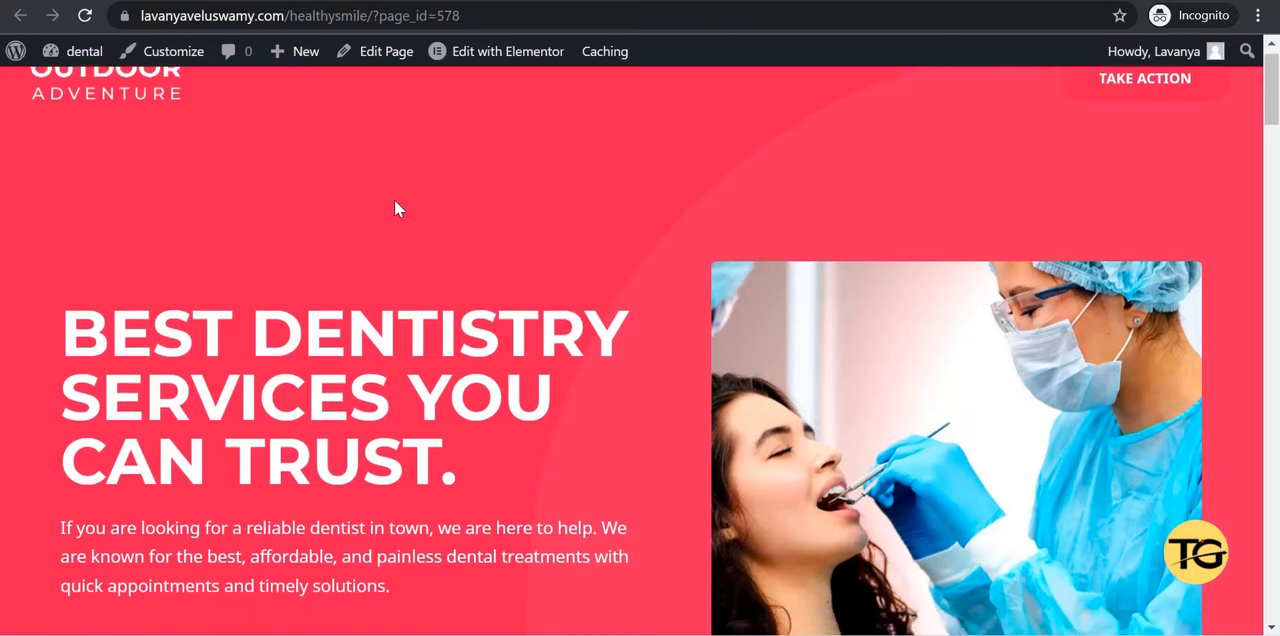
{"action": "scroll", "coordinate": [394, 208], "scroll_direction": "down", "scroll_amount": 2}
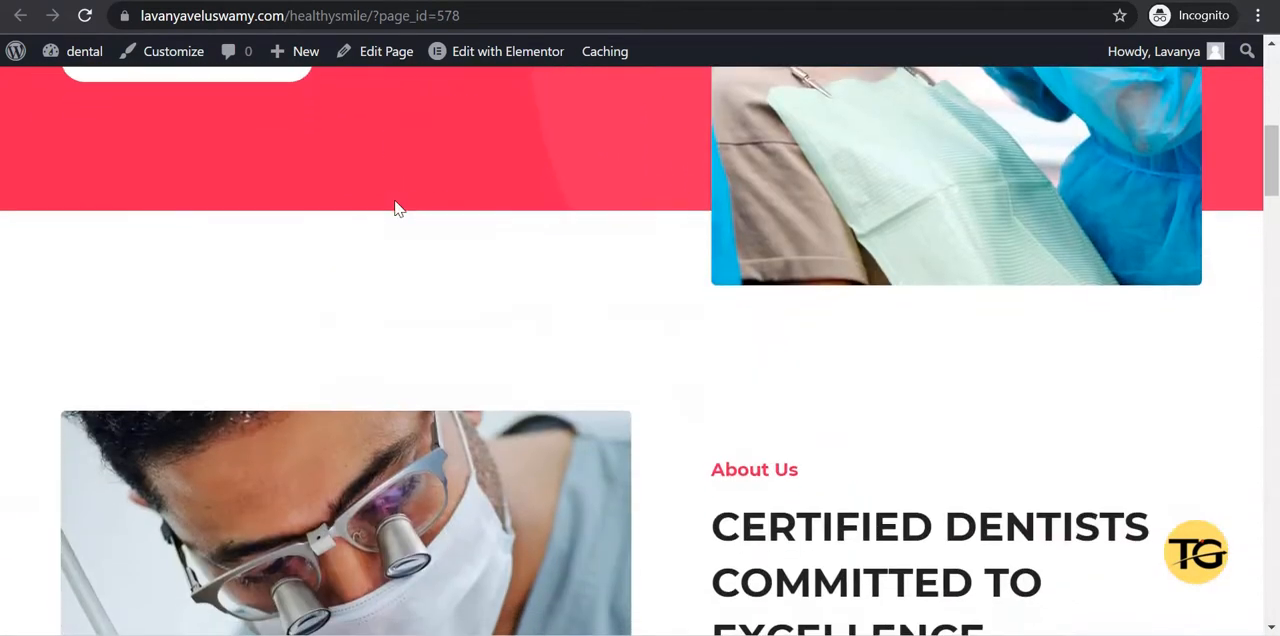
{"action": "scroll", "coordinate": [394, 208], "scroll_direction": "up", "scroll_amount": 6}
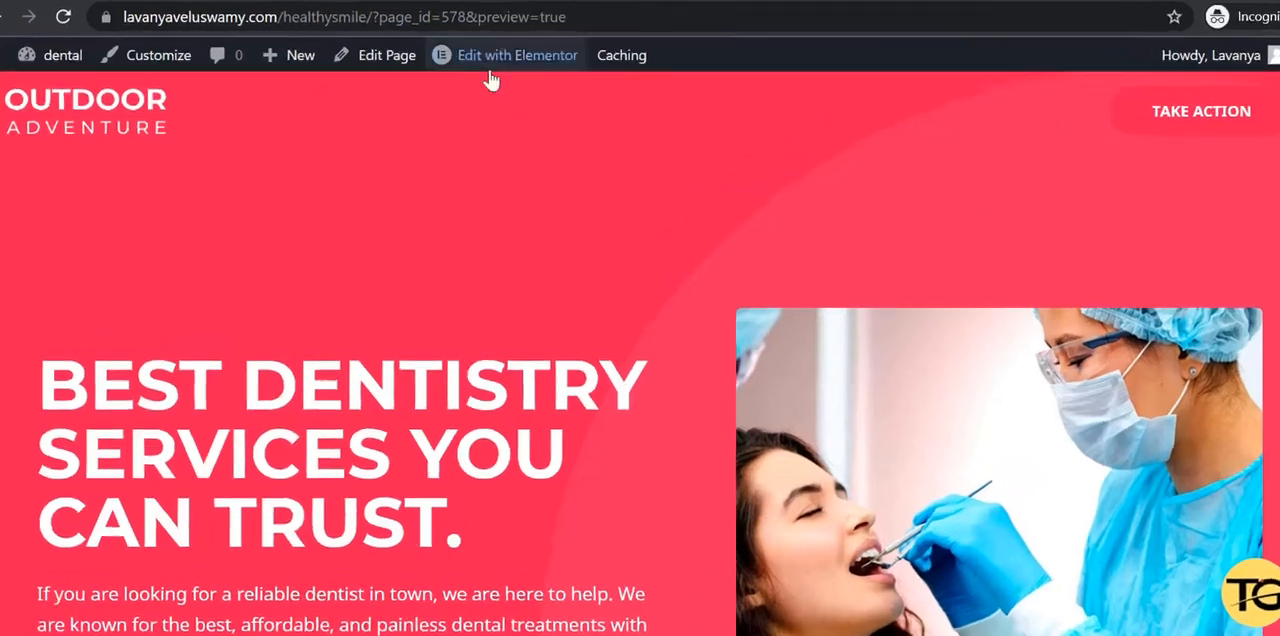
Open the draft Home page from the site's page list for editing with Elementor.
{"action": "mouse_move", "coordinate": [480, 62]}
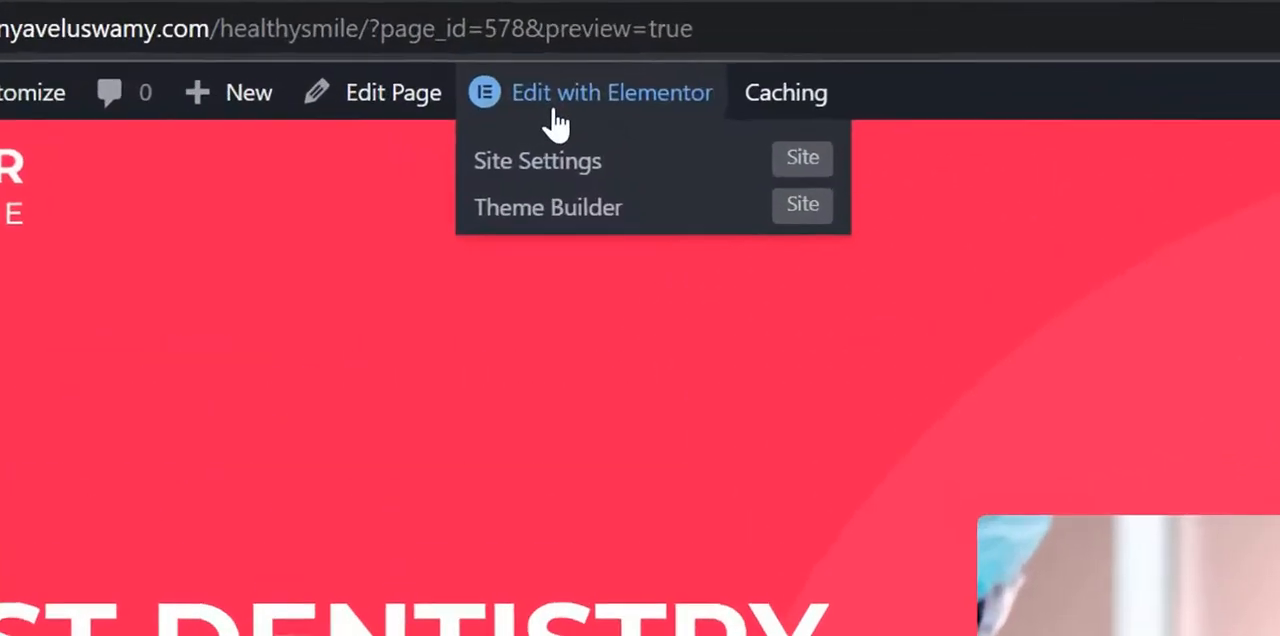
{"action": "left_click", "coordinate": [632, 130]}
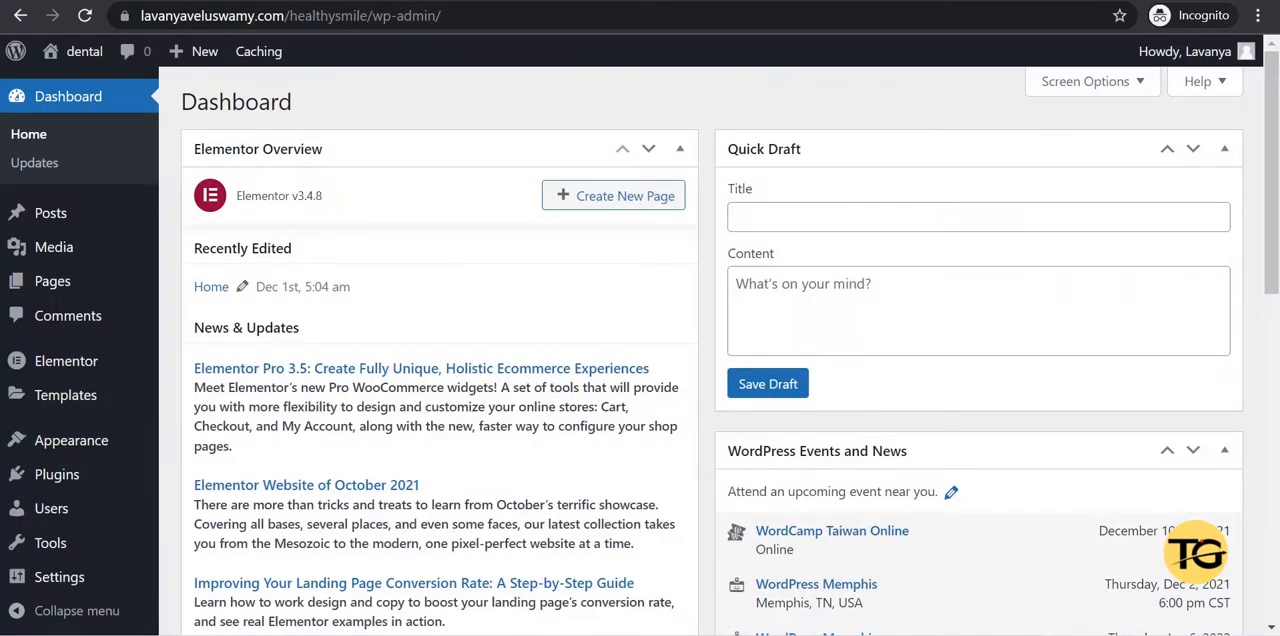
{"action": "mouse_move", "coordinate": [45, 290]}
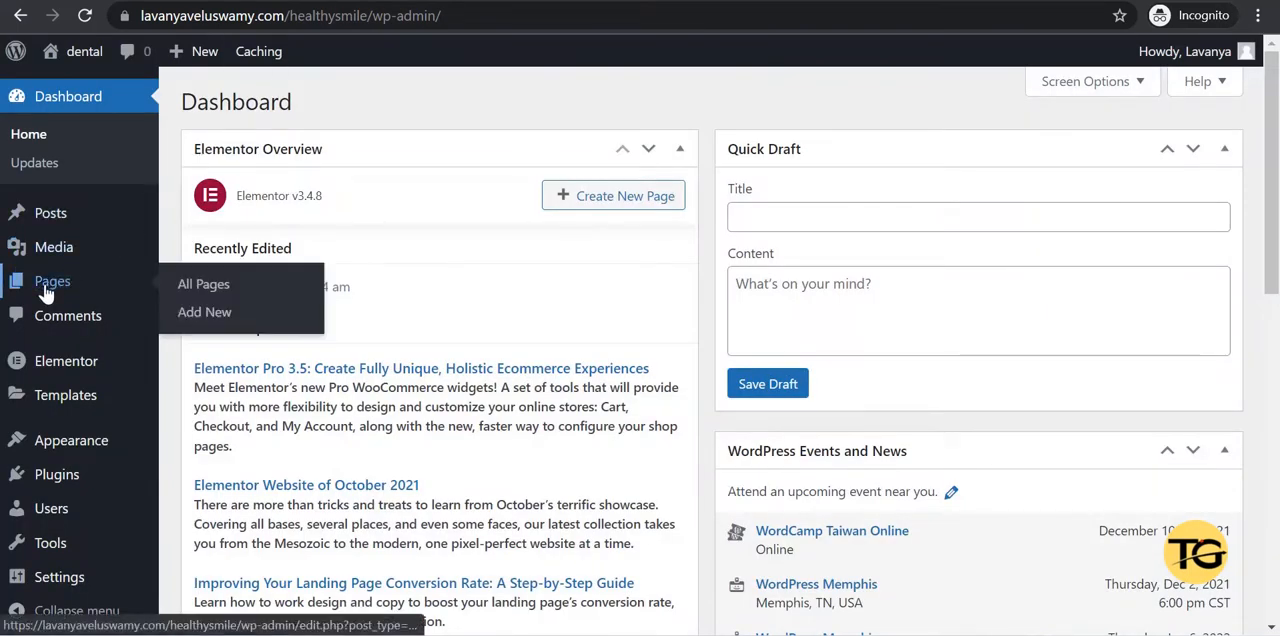
{"action": "left_click", "coordinate": [45, 290]}
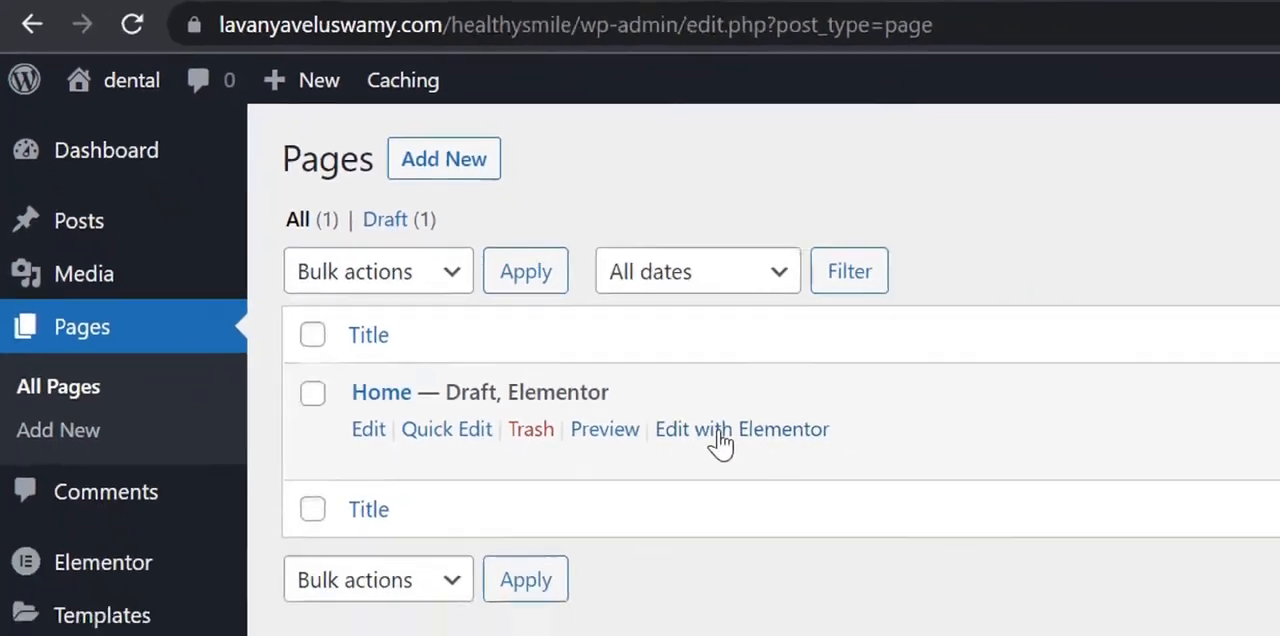
{"action": "left_click", "coordinate": [940, 553]}
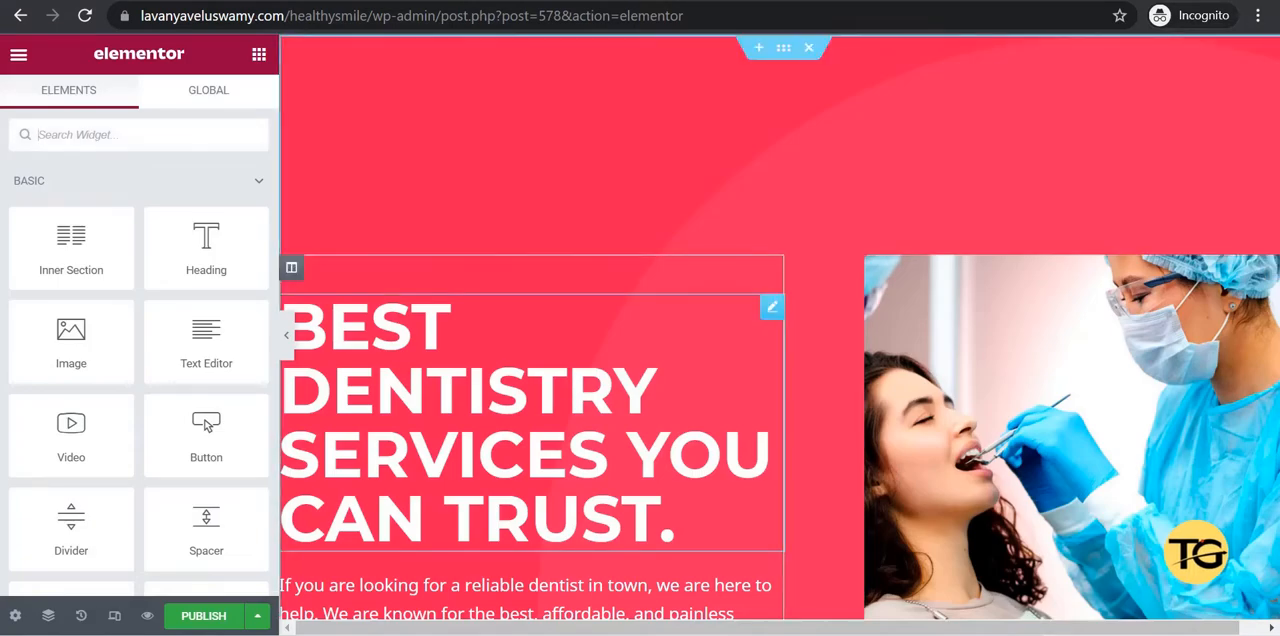
Replace the main heading text in the Home page's first section with "Have a healthy smile:)".
{"action": "scroll", "coordinate": [640, 340], "scroll_direction": "down", "scroll_amount": 5}
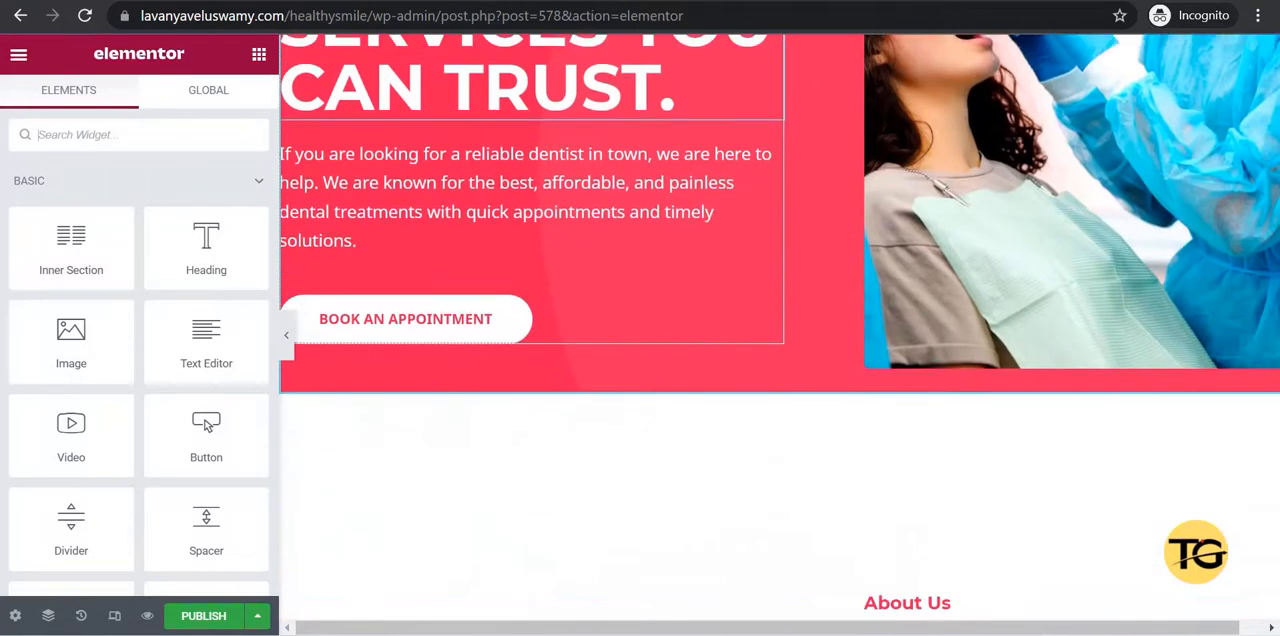
{"action": "scroll", "coordinate": [563, 412], "scroll_direction": "down", "scroll_amount": 2}
{"action": "scroll", "coordinate": [563, 412], "scroll_direction": "up", "scroll_amount": 6}
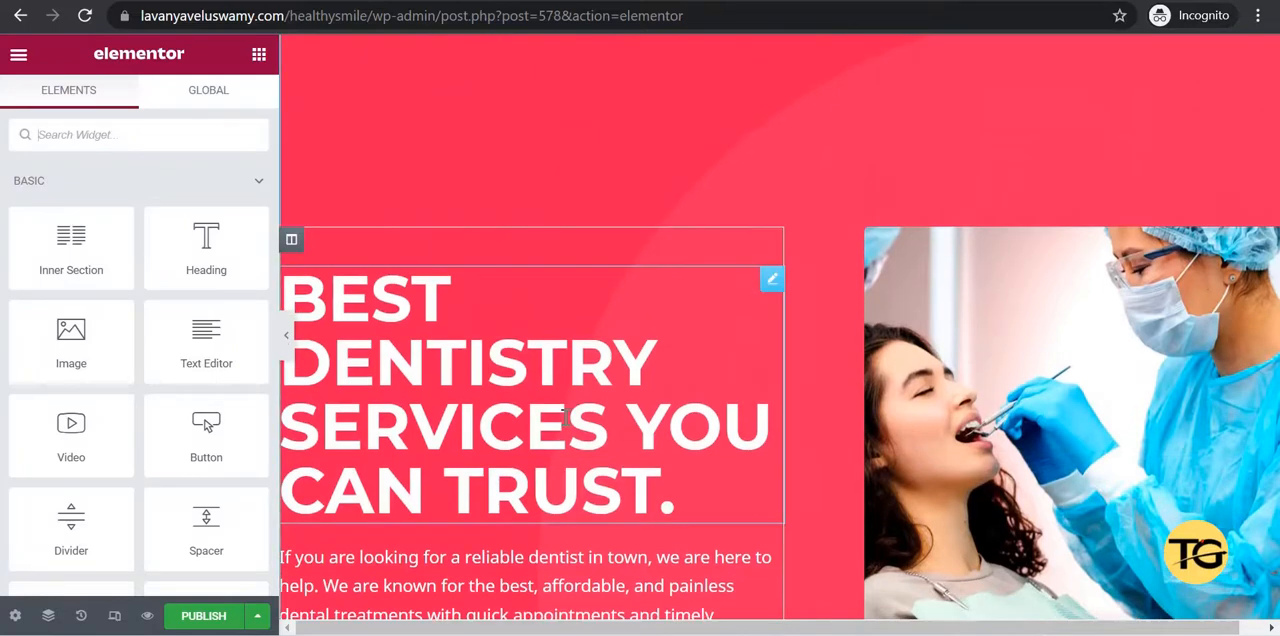
{"action": "scroll", "coordinate": [563, 412], "scroll_direction": "down", "scroll_amount": 1}
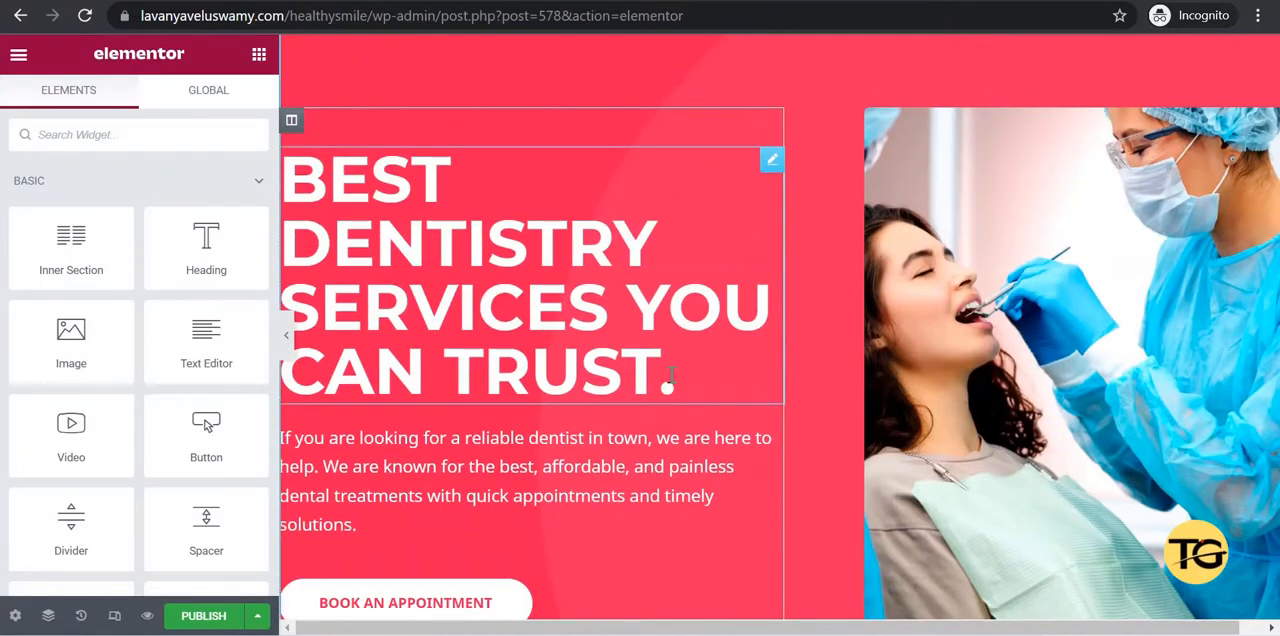
{"action": "left_click", "coordinate": [670, 376]}
{"action": "key", "text": "BackSpace"}
{"action": "key", "text": "BackSpace"}
{"action": "key", "text": "BackSpace"}
{"action": "key", "text": "BackSpace"}
{"action": "key", "text": "BackSpace"}
{"action": "key", "text": "BackSpace"}
{"action": "key", "text": "BackSpace"}
{"action": "key", "text": "BackSpace"}
{"action": "key", "text": "BackSpace"}
{"action": "key", "text": "BackSpace"}
{"action": "key", "text": "BackSpace"}
{"action": "key", "text": "BackSpace"}
{"action": "key", "text": "BackSpace"}
{"action": "key", "text": "BackSpace"}
{"action": "key", "text": "BackSpace"}
{"action": "key", "text": "BackSpace"}
{"action": "key", "text": "BackSpace"}
{"action": "key", "text": "BackSpace"}
{"action": "key", "text": "BackSpace"}
{"action": "key", "text": "BackSpace"}
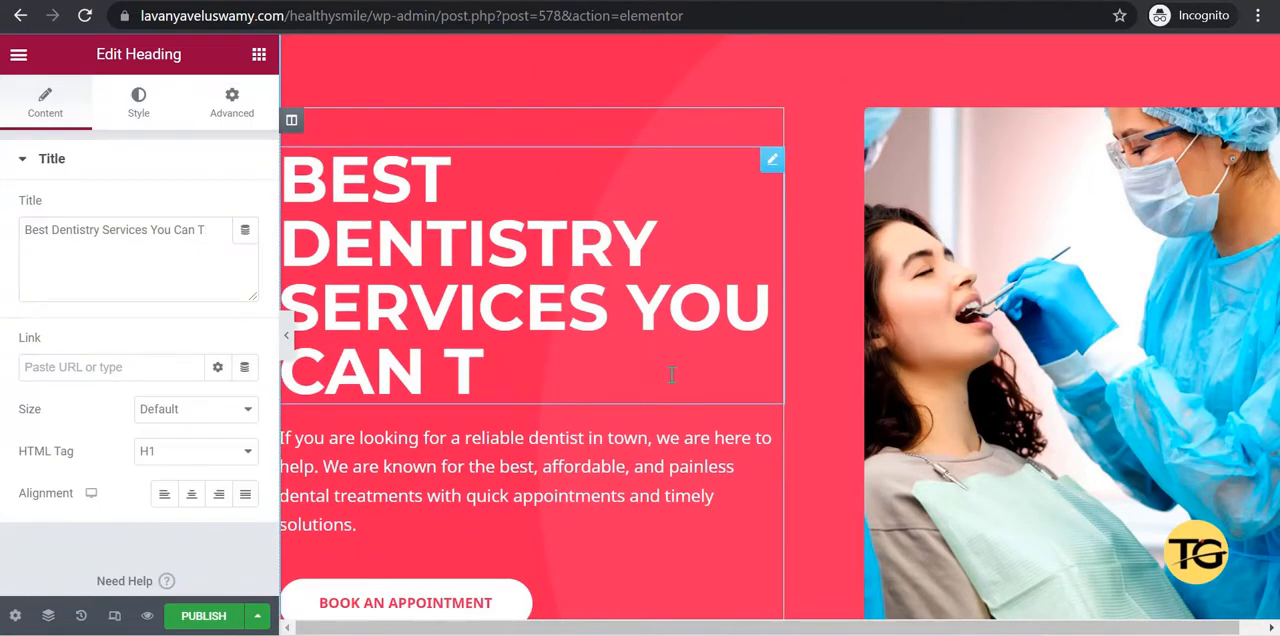
{"action": "key", "text": "BackSpace"}
{"action": "key", "text": "BackSpace"}
{"action": "key", "text": "BackSpace"}
{"action": "key", "text": "BackSpace"}
{"action": "key", "text": "BackSpace"}
{"action": "key", "text": "BackSpace"}
{"action": "key", "text": "BackSpace"}
{"action": "key", "text": "BackSpace"}
{"action": "key", "text": "BackSpace"}
{"action": "key", "text": "BackSpace"}
{"action": "key", "text": "BackSpace"}
{"action": "key", "text": "BackSpace"}
{"action": "key", "text": "BackSpace"}
{"action": "key", "text": "BackSpace"}
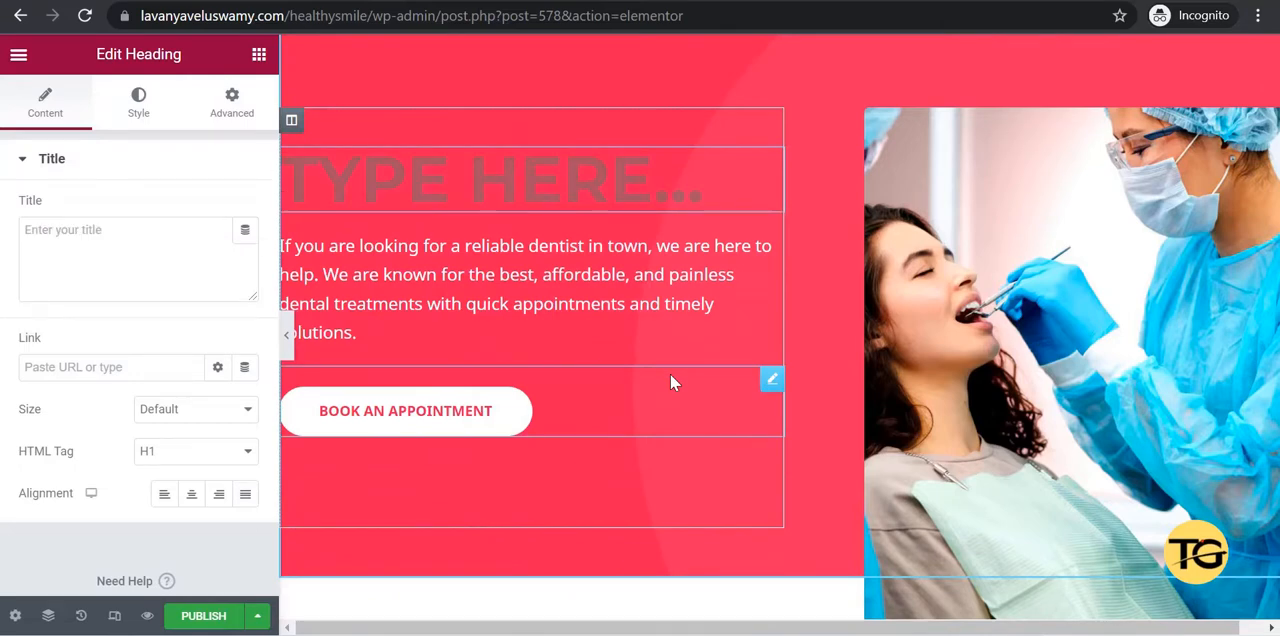
{"action": "type", "text": "Have a healthy smi"}
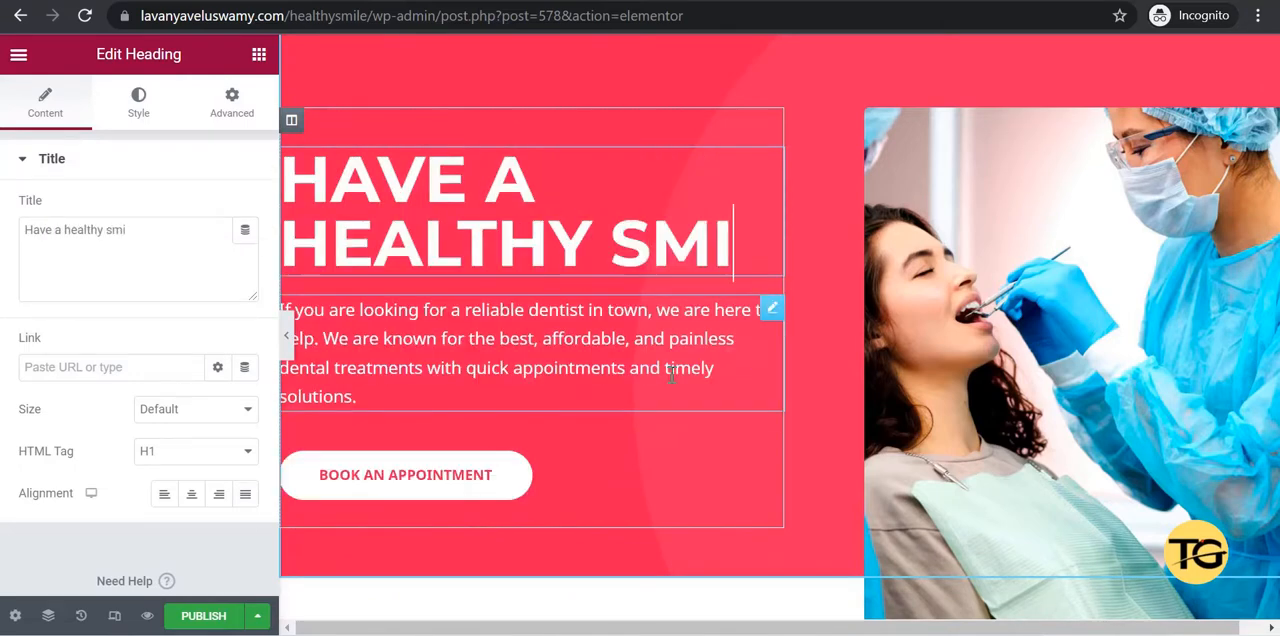
{"action": "type", "text": "le:)"}
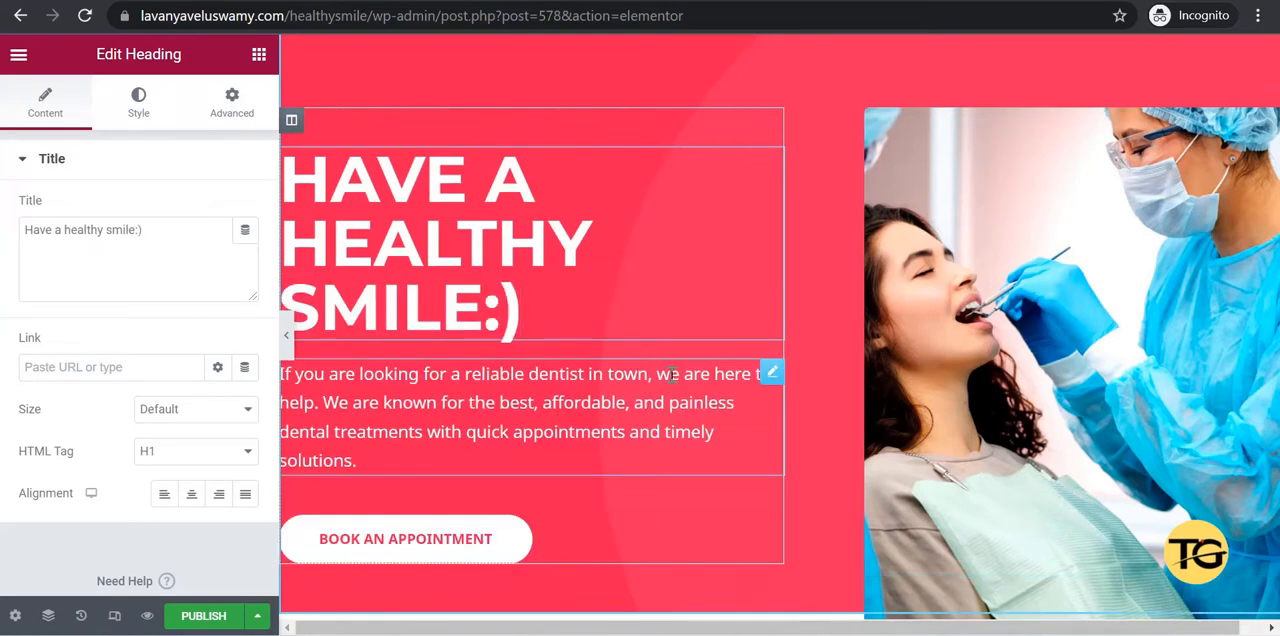
Replace the image in the Home page's first section with service-1-1.jpg from the media library.
{"action": "scroll", "coordinate": [444, 462], "scroll_direction": "down", "scroll_amount": 2}
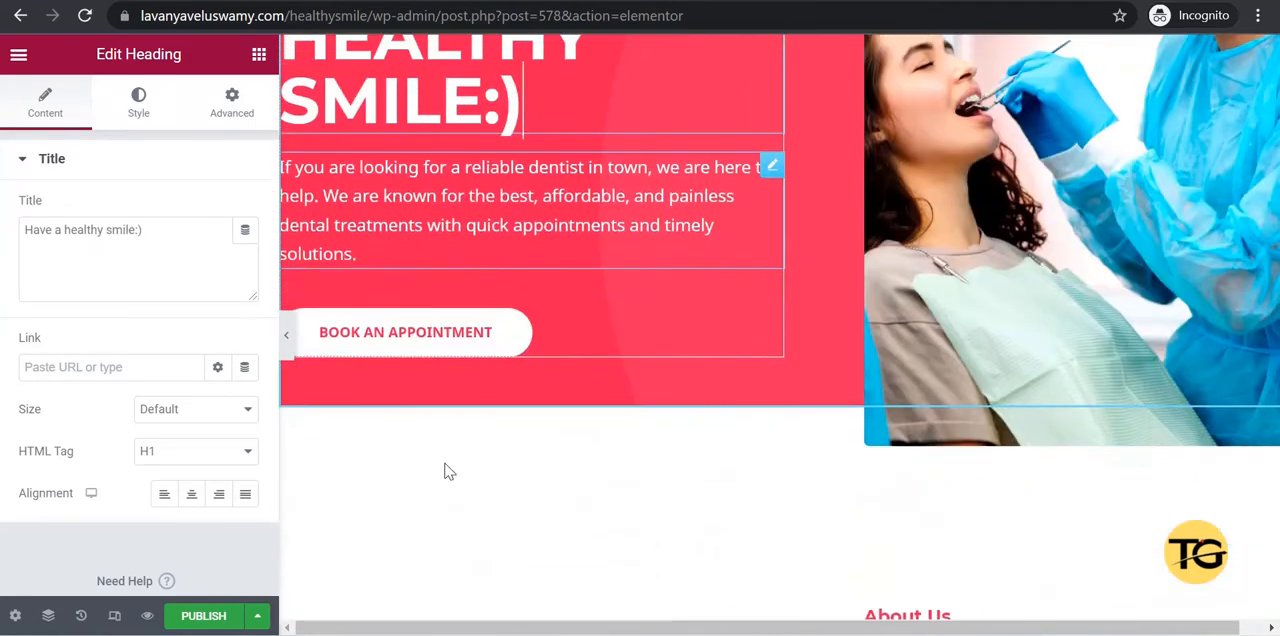
{"action": "scroll", "coordinate": [465, 458], "scroll_direction": "up", "scroll_amount": 2}
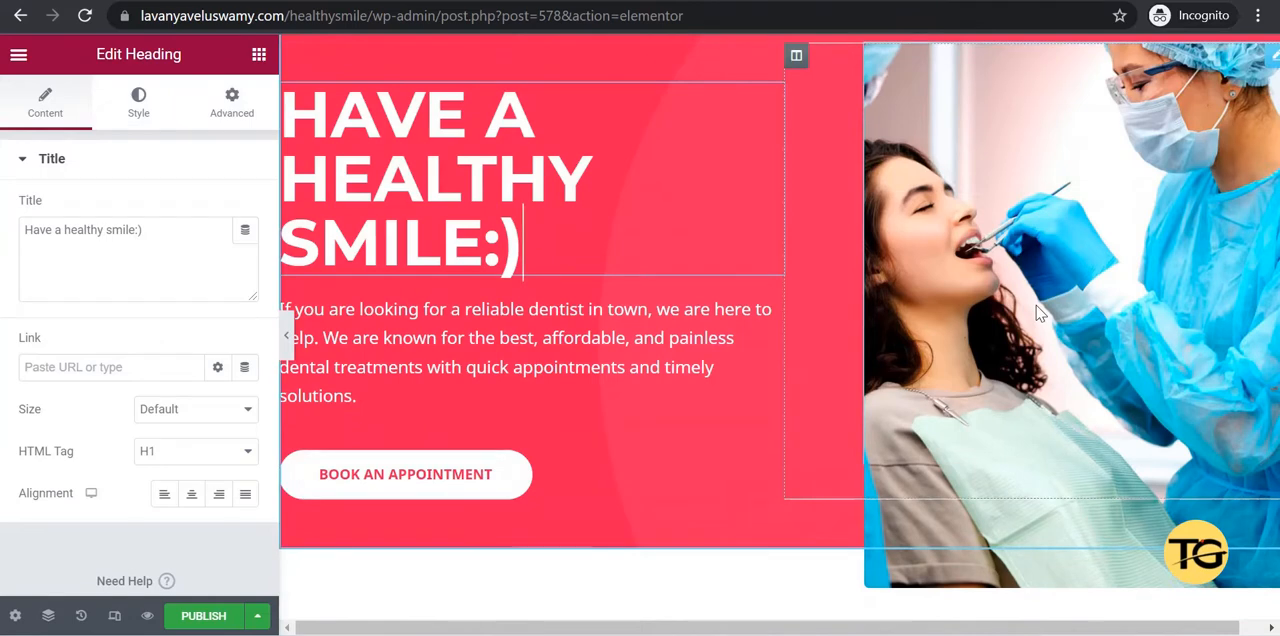
{"action": "left_click", "coordinate": [1040, 313]}
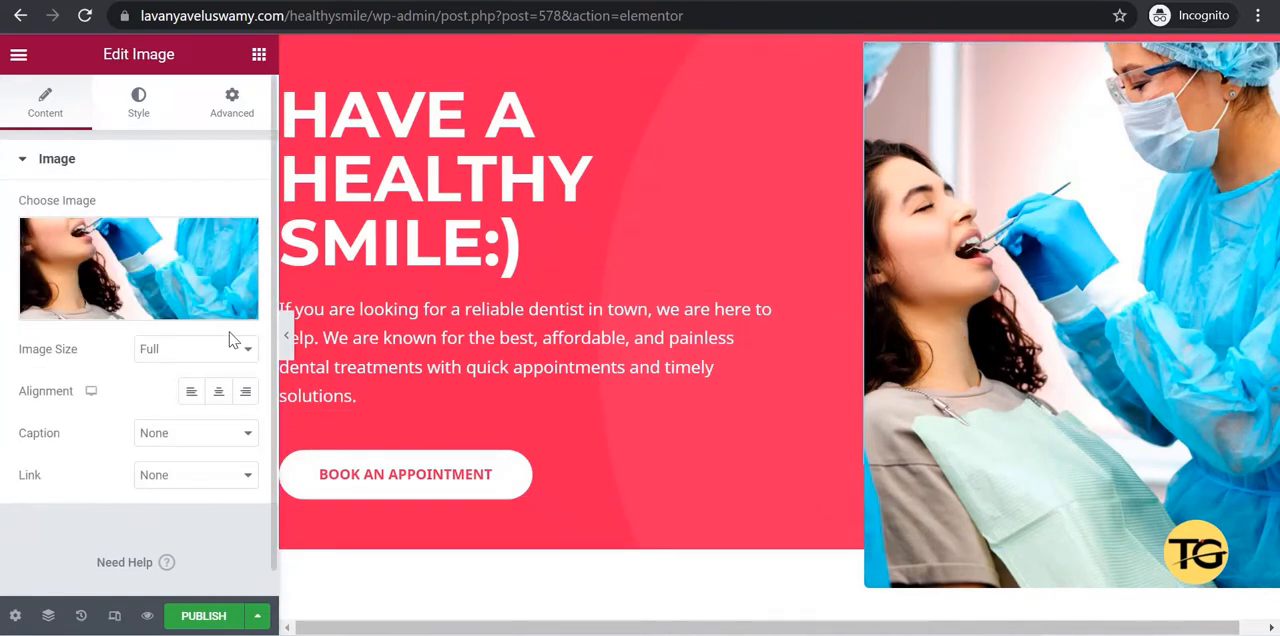
{"action": "left_click", "coordinate": [115, 277]}
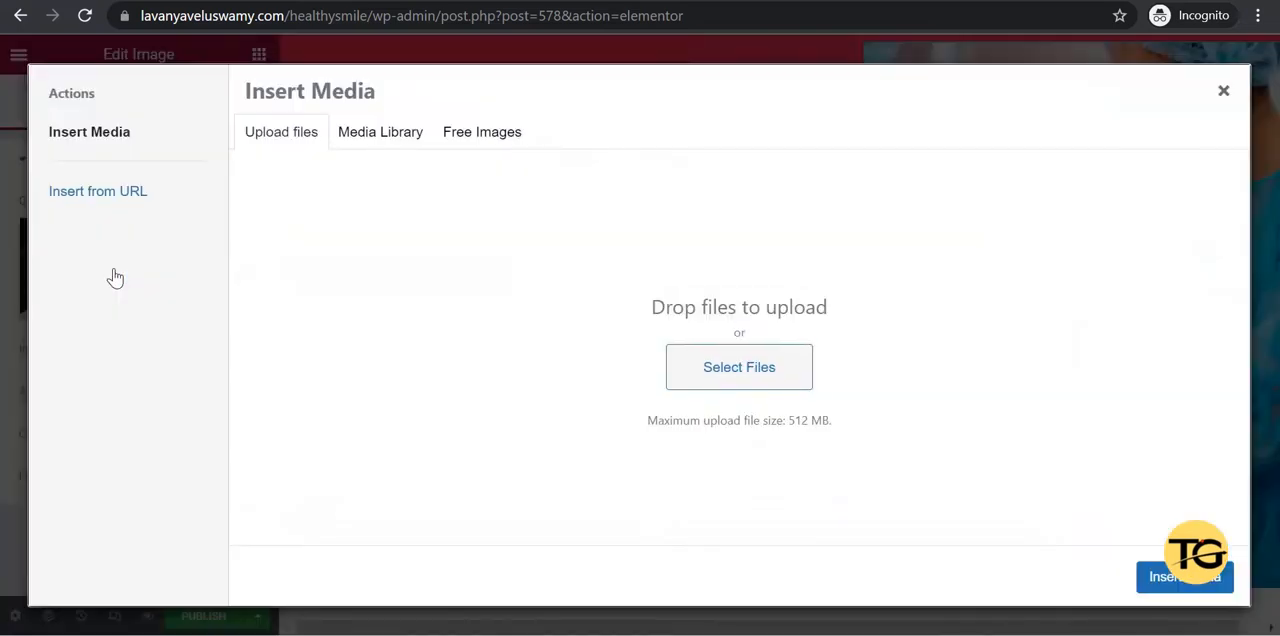
{"action": "left_click", "coordinate": [373, 149]}
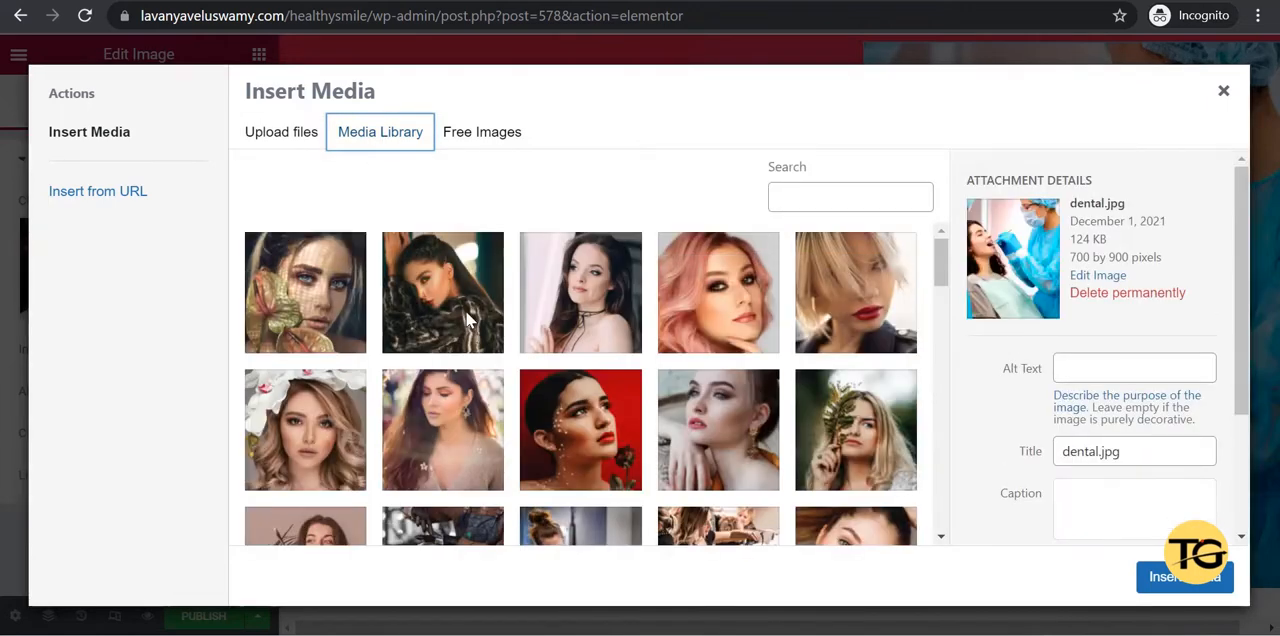
{"action": "scroll", "coordinate": [465, 318], "scroll_direction": "down", "scroll_amount": 5}
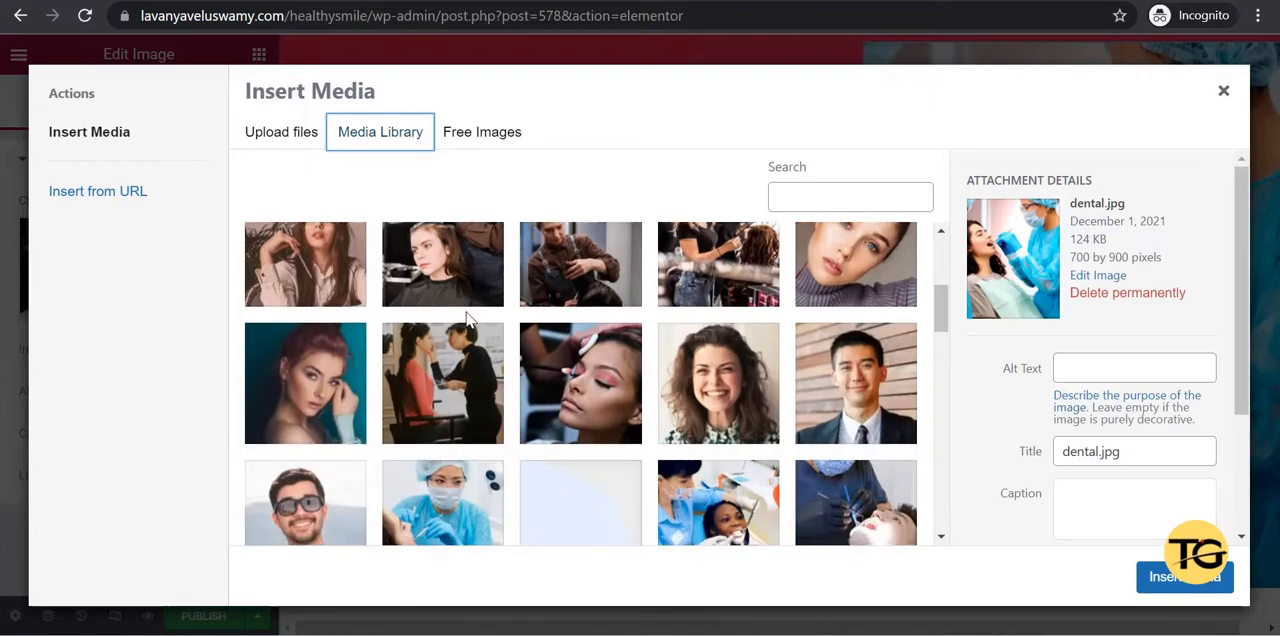
{"action": "scroll", "coordinate": [465, 318], "scroll_direction": "down", "scroll_amount": 2}
{"action": "left_click", "coordinate": [305, 340]}
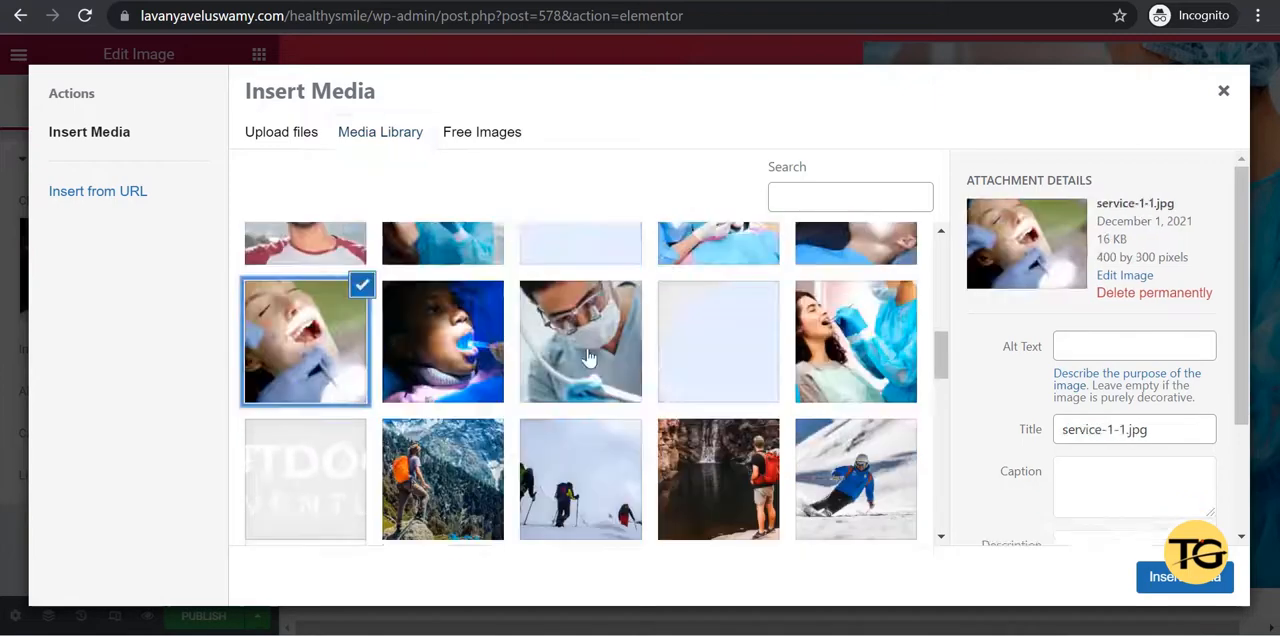
{"action": "left_click", "coordinate": [1188, 580]}
Review the remaining sections of the Home page and publish it.
{"action": "scroll", "coordinate": [806, 405], "scroll_direction": "down", "scroll_amount": 5}
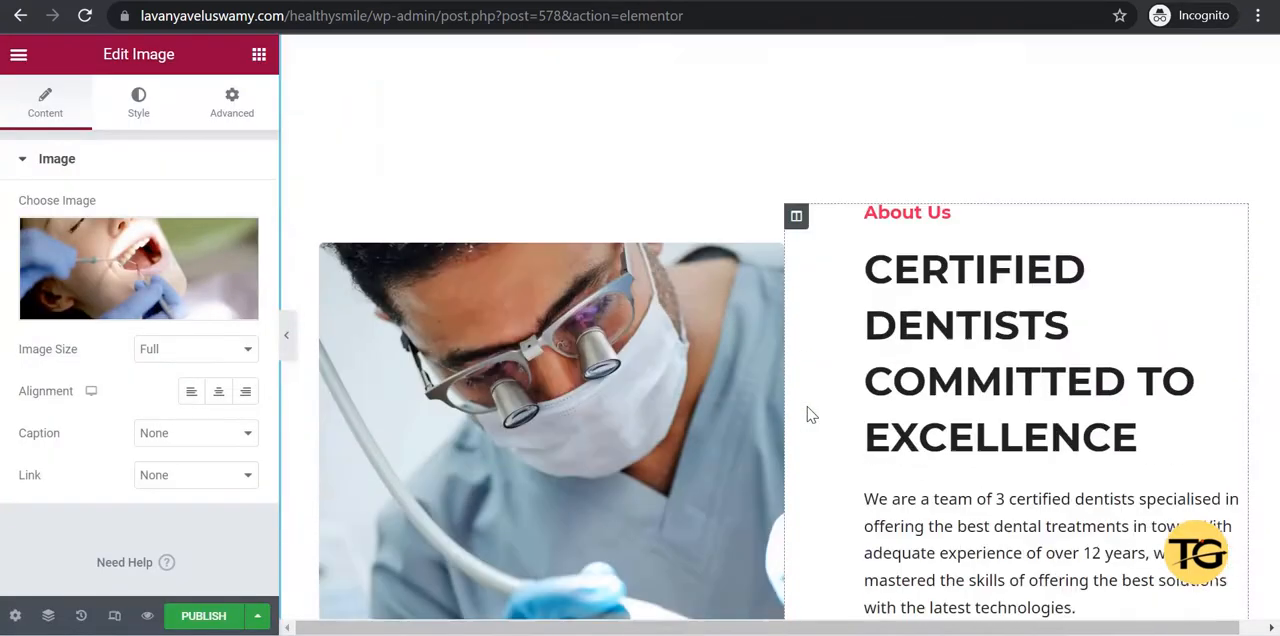
{"action": "scroll", "coordinate": [810, 414], "scroll_direction": "down", "scroll_amount": 10}
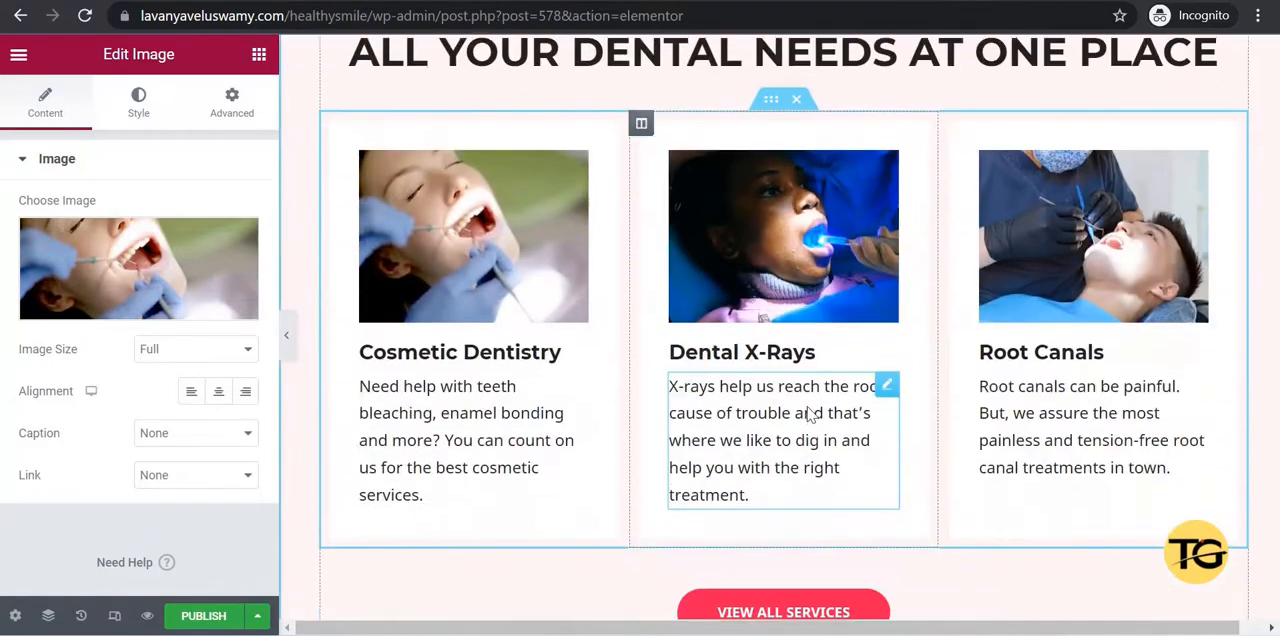
{"action": "scroll", "coordinate": [810, 414], "scroll_direction": "down", "scroll_amount": 2}
{"action": "scroll", "coordinate": [810, 415], "scroll_direction": "down", "scroll_amount": 6}
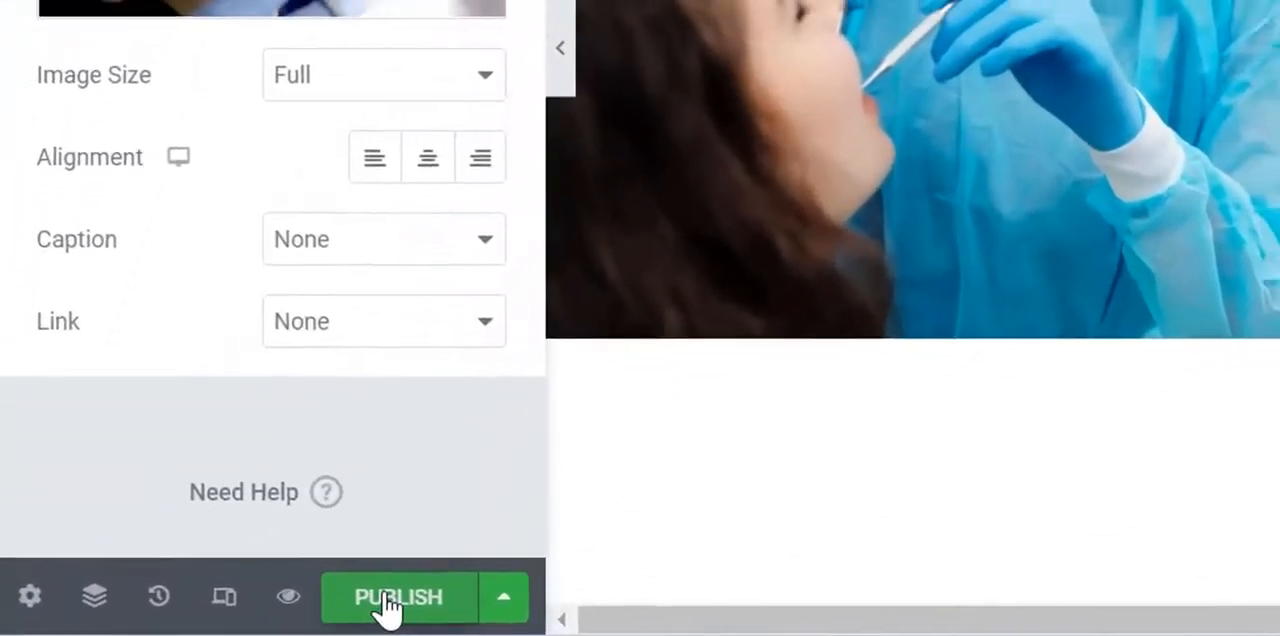
{"action": "left_click", "coordinate": [200, 616]}
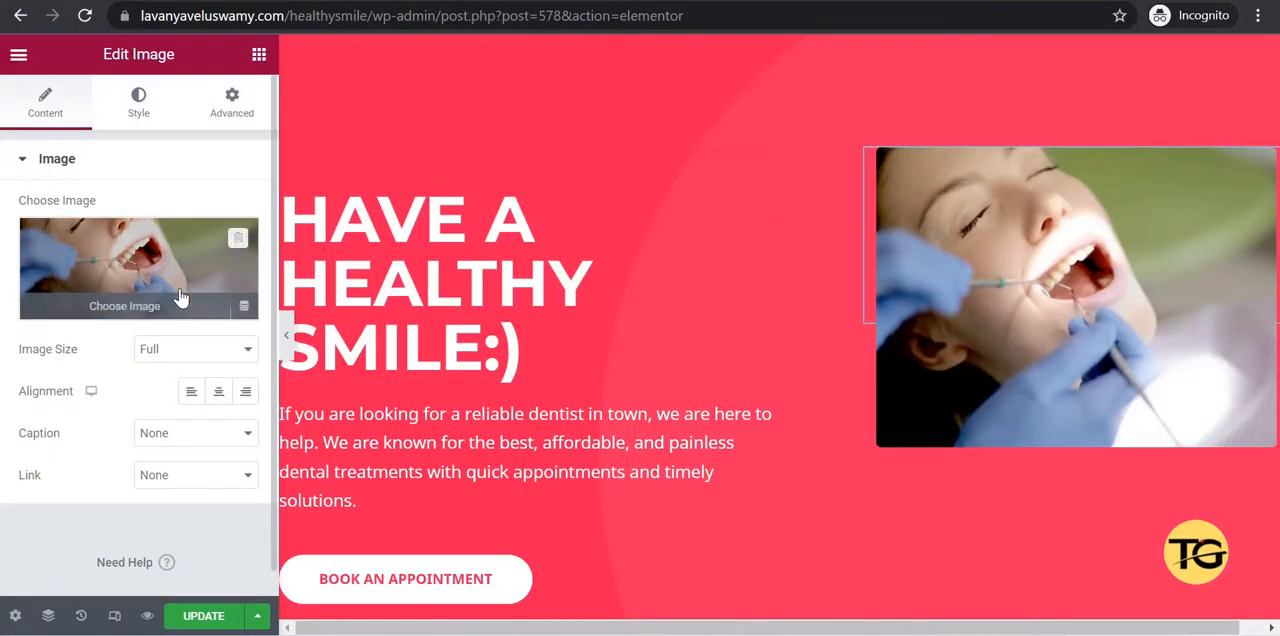
Upload the image file "Untitled design (5)" as the first section's image and update the page.
{"action": "left_click", "coordinate": [180, 298]}
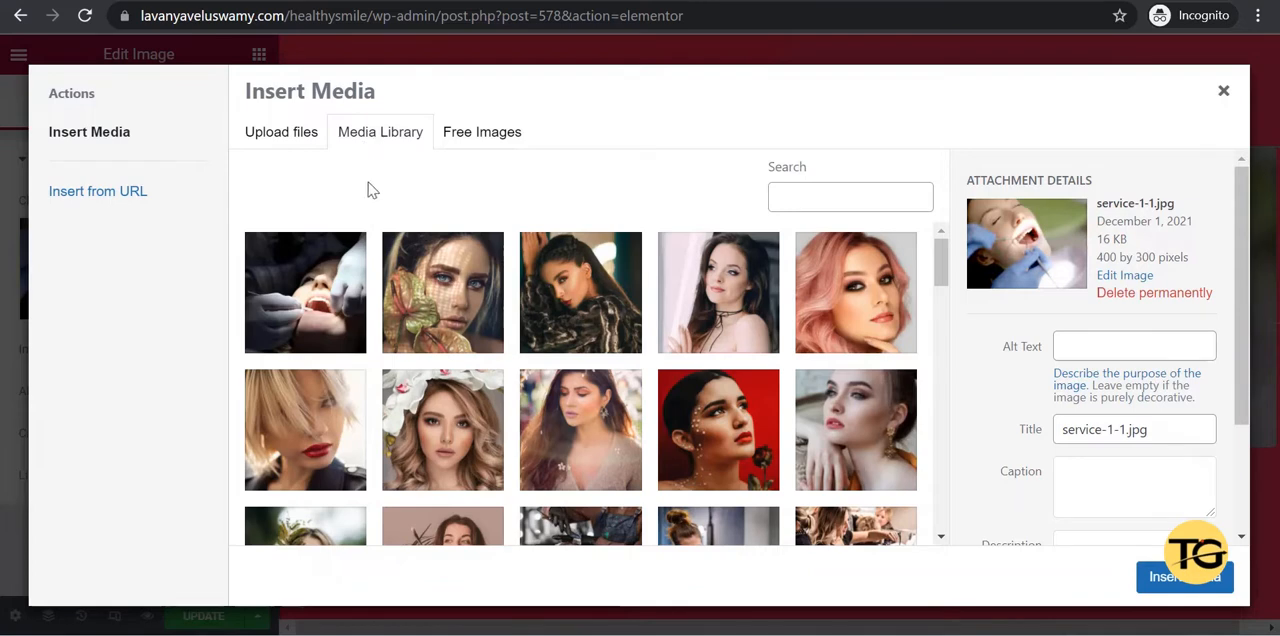
{"action": "left_click", "coordinate": [279, 150]}
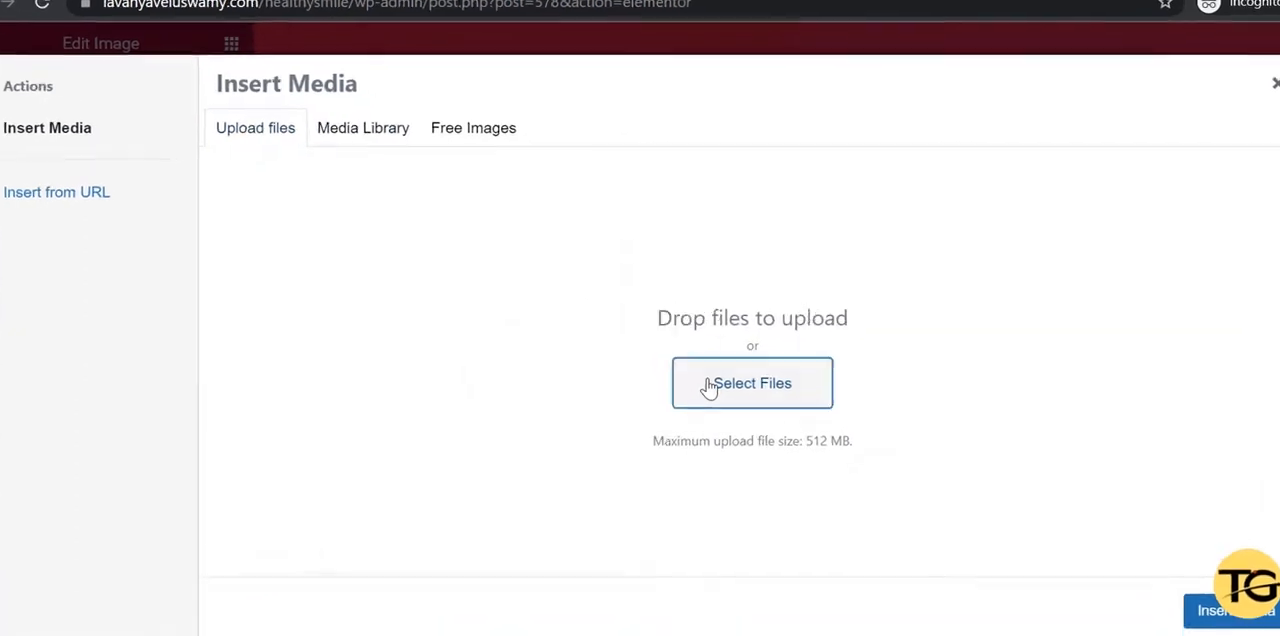
{"action": "left_click", "coordinate": [708, 388]}
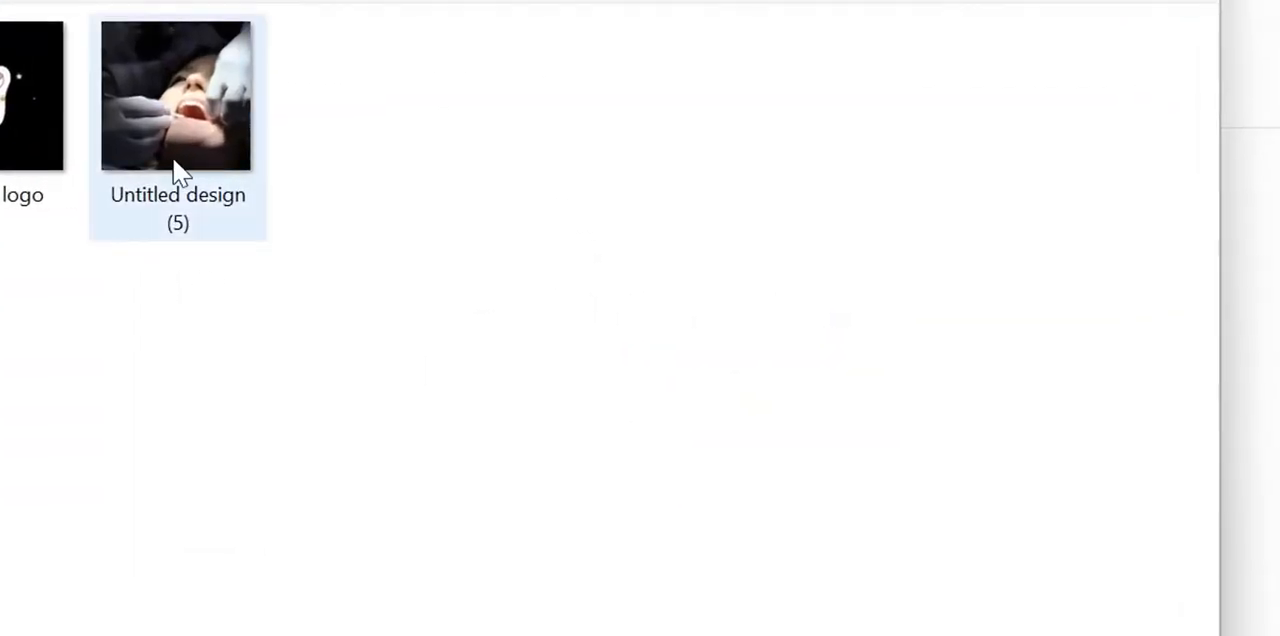
{"action": "left_click", "coordinate": [175, 170]}
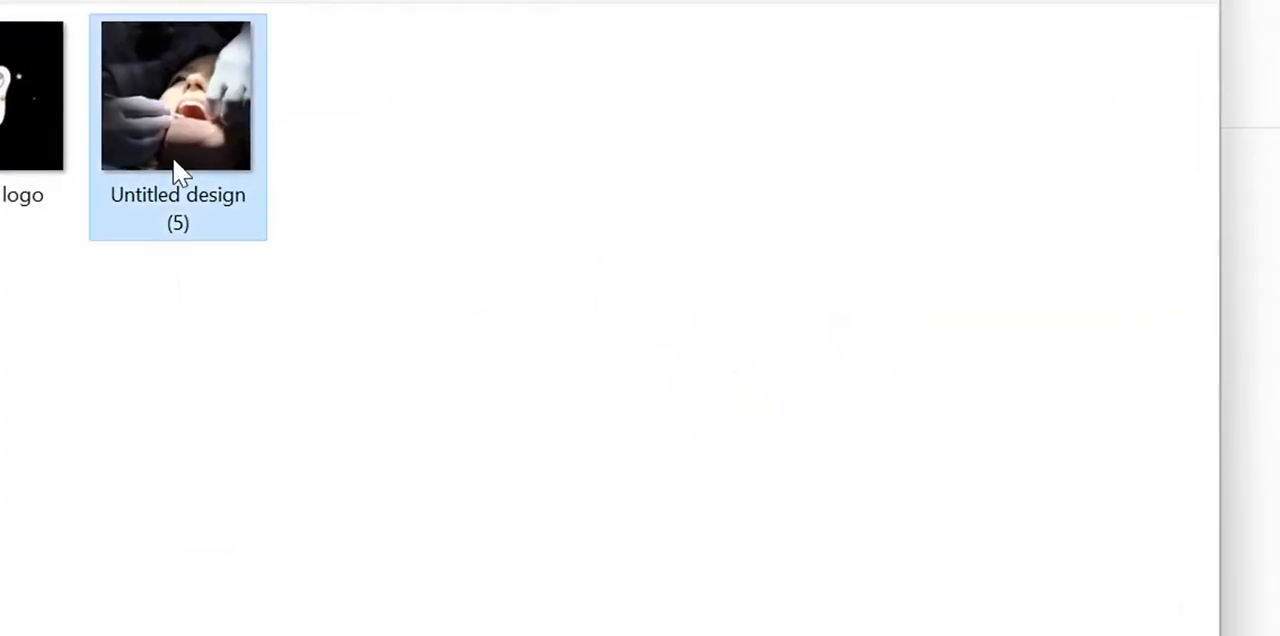
{"action": "key", "text": "Return"}
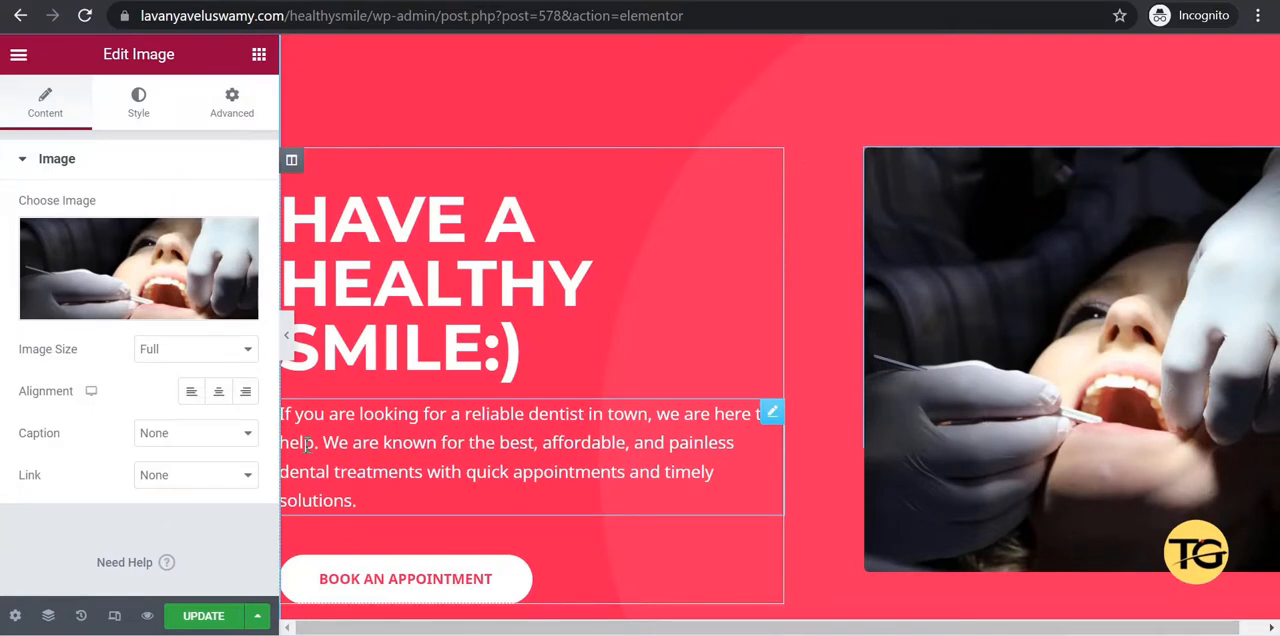
{"action": "left_click", "coordinate": [203, 616]}
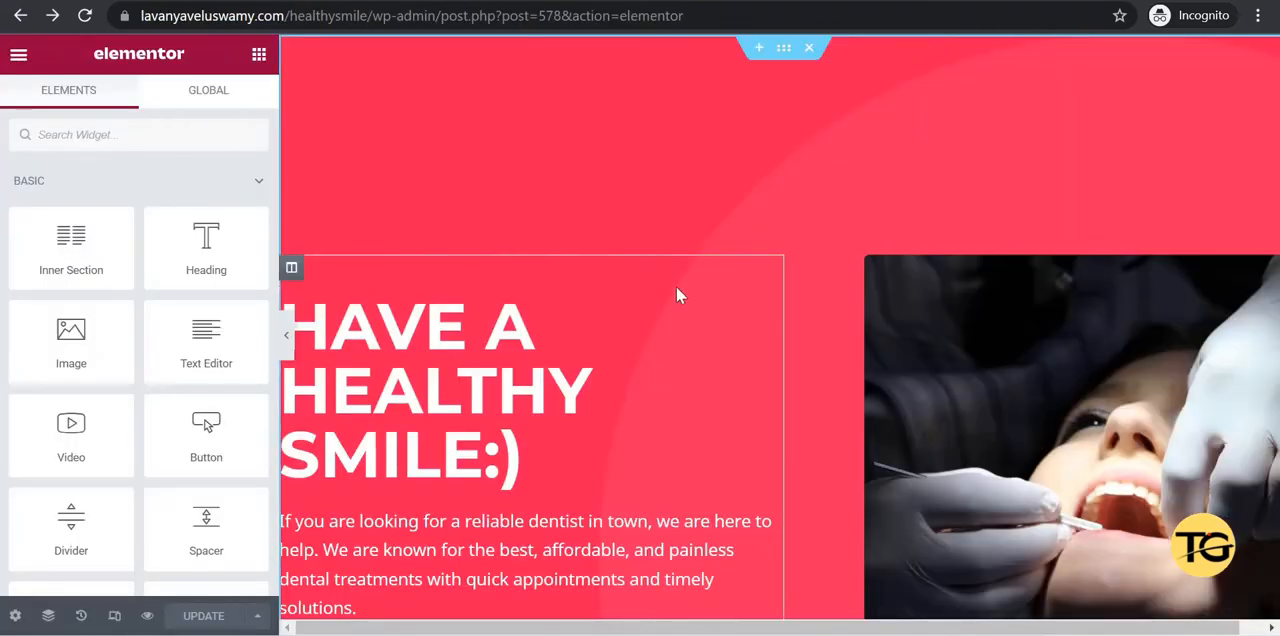
Set the CSS ID of the "Have a healthy smile:)" heading to anchor-1 and update the page.
{"action": "left_click", "coordinate": [599, 286]}
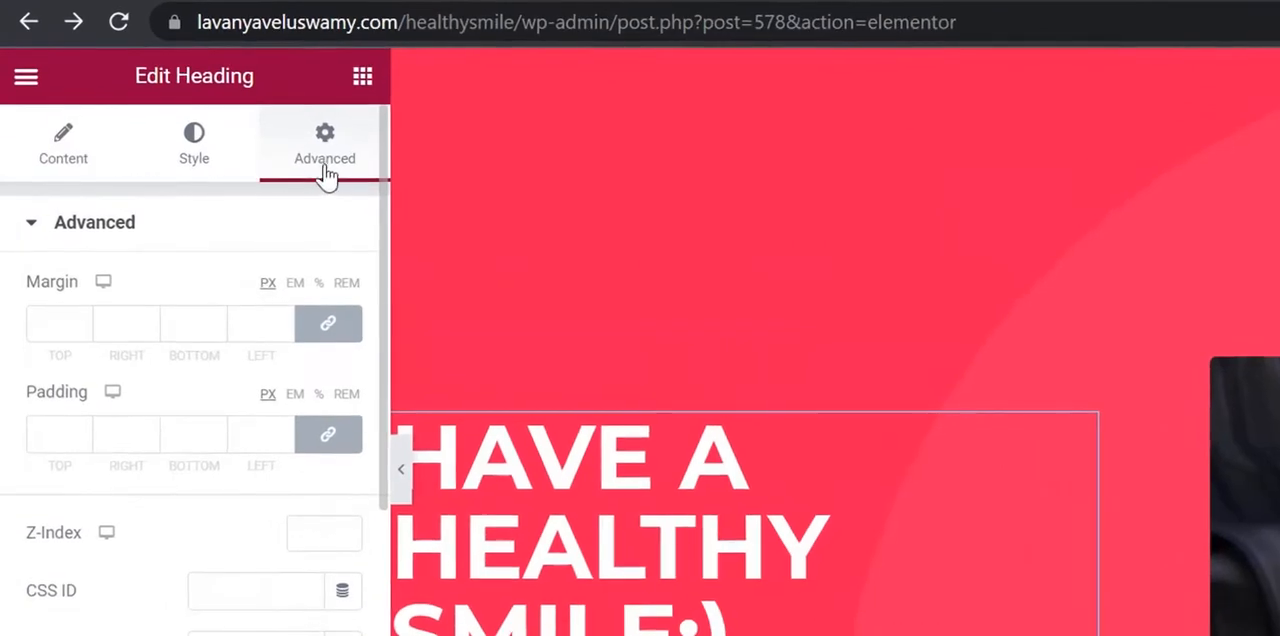
{"action": "left_click", "coordinate": [329, 176]}
{"action": "left_click", "coordinate": [221, 594]}
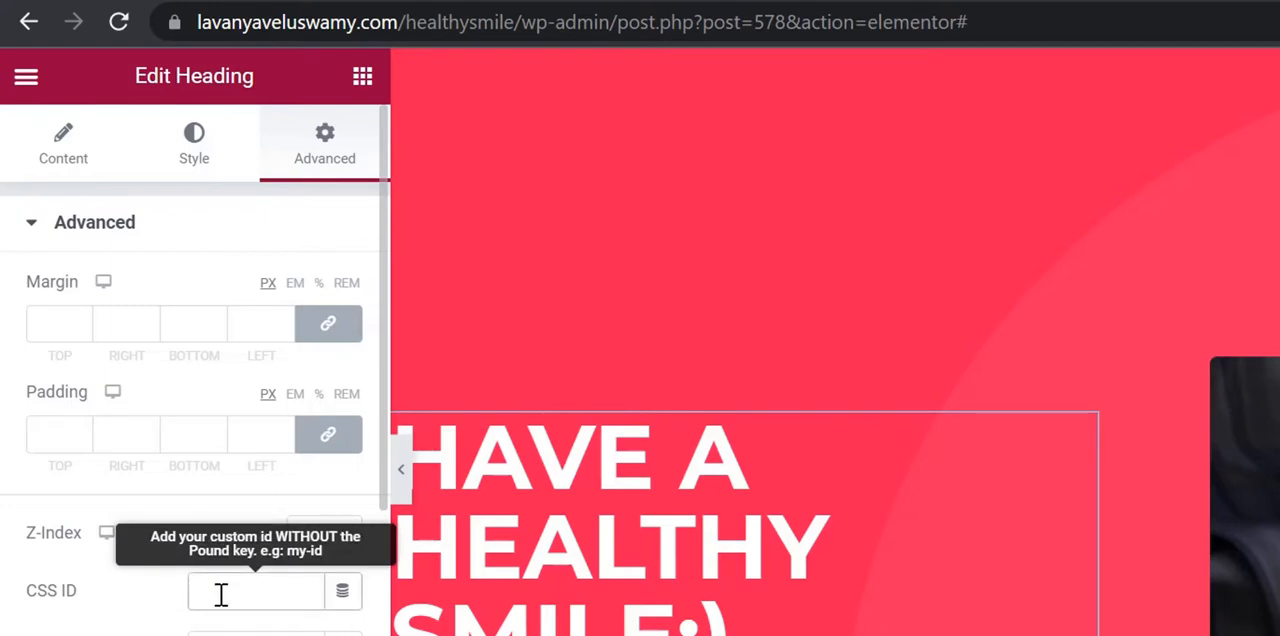
{"action": "type", "text": "anchor-1"}
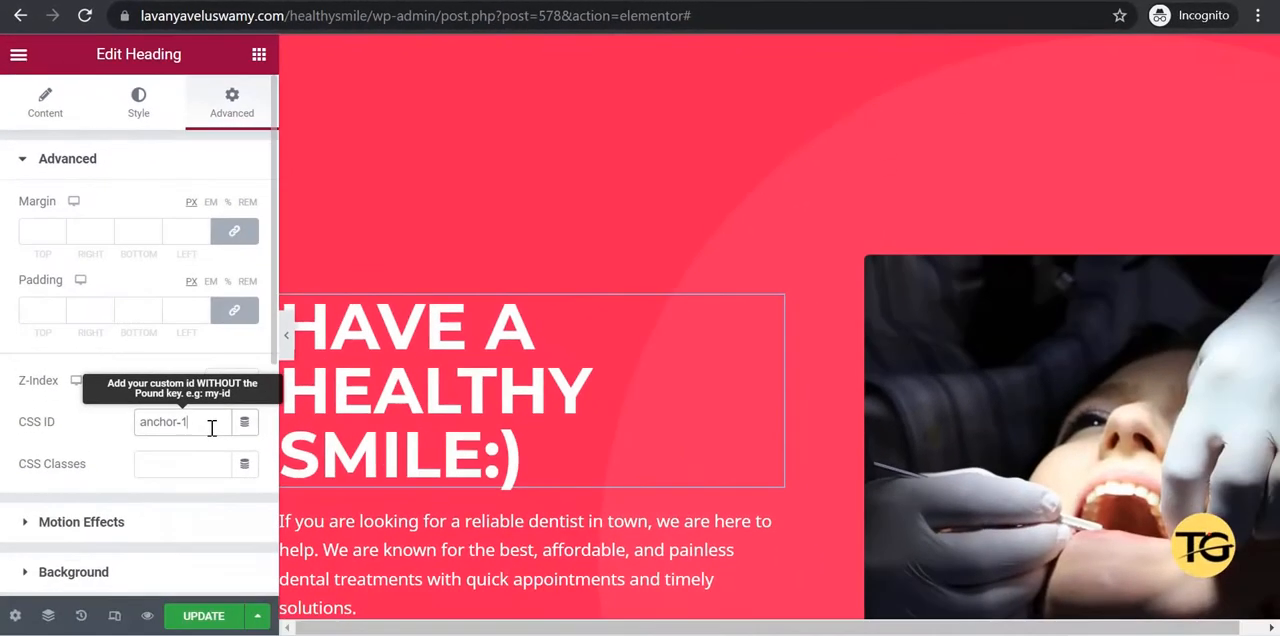
{"action": "left_click", "coordinate": [201, 619]}
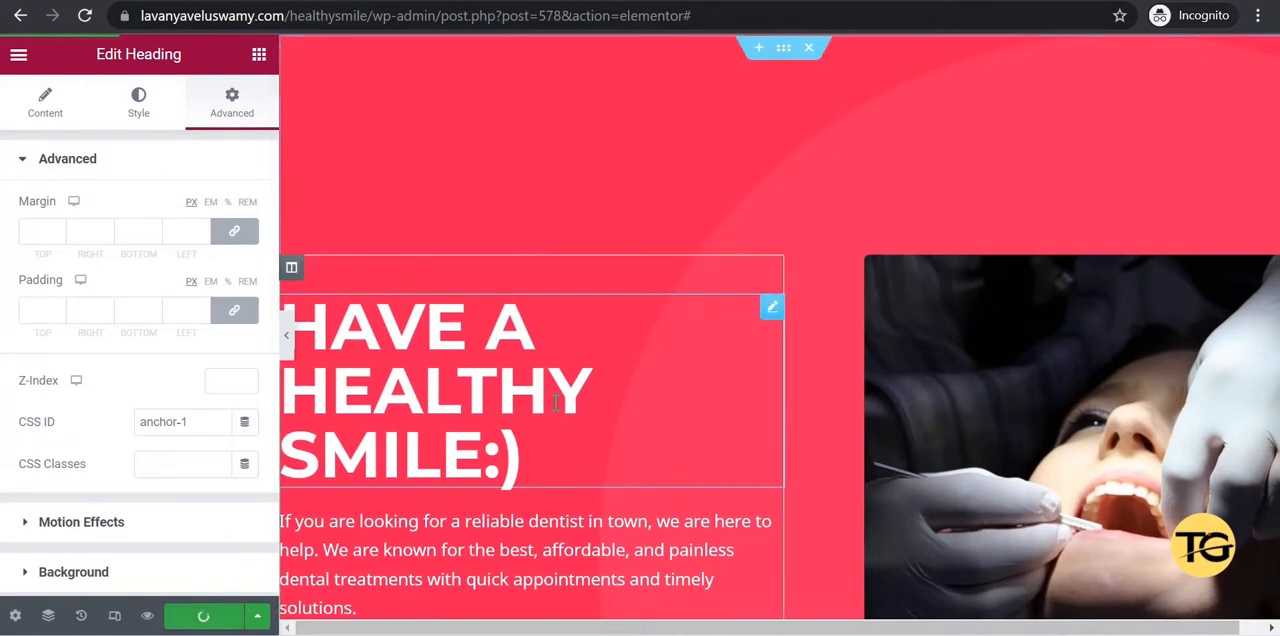
Set the CSS ID of the About Us text column to anchor-2 and the Our Services column to anchor-3, updating the page each time.
{"action": "scroll", "coordinate": [575, 400], "scroll_direction": "down", "scroll_amount": 5}
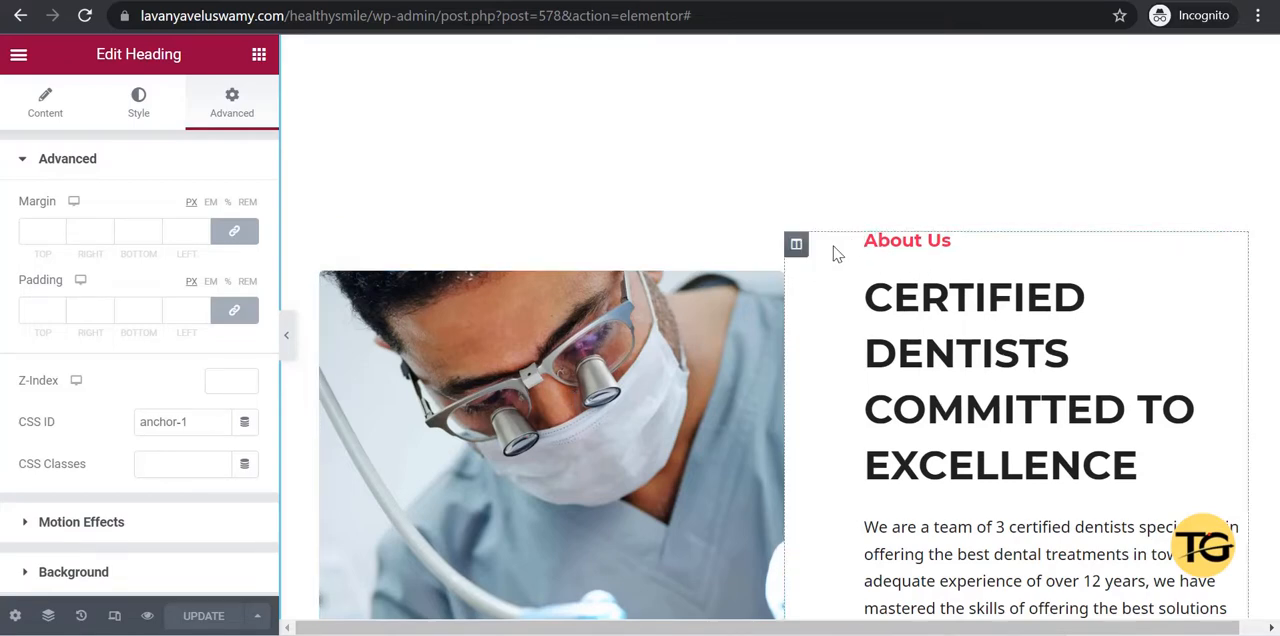
{"action": "left_click", "coordinate": [800, 248]}
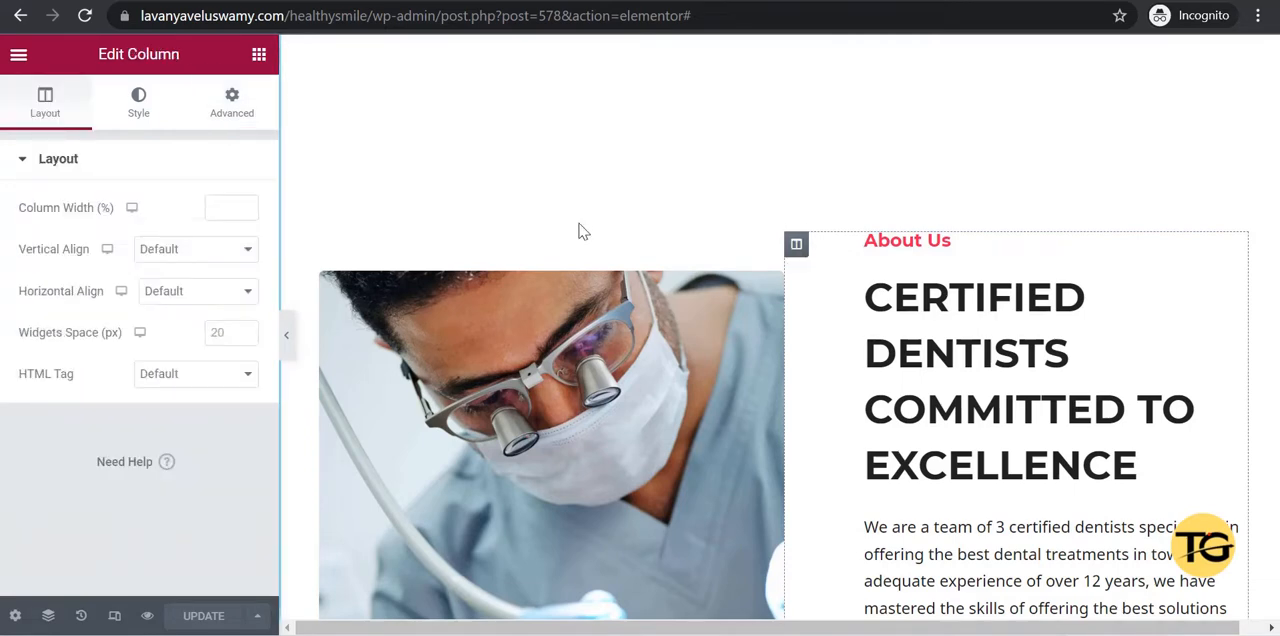
{"action": "left_click", "coordinate": [238, 117]}
{"action": "left_click", "coordinate": [211, 408]}
{"action": "type", "text": "anchor-2"}
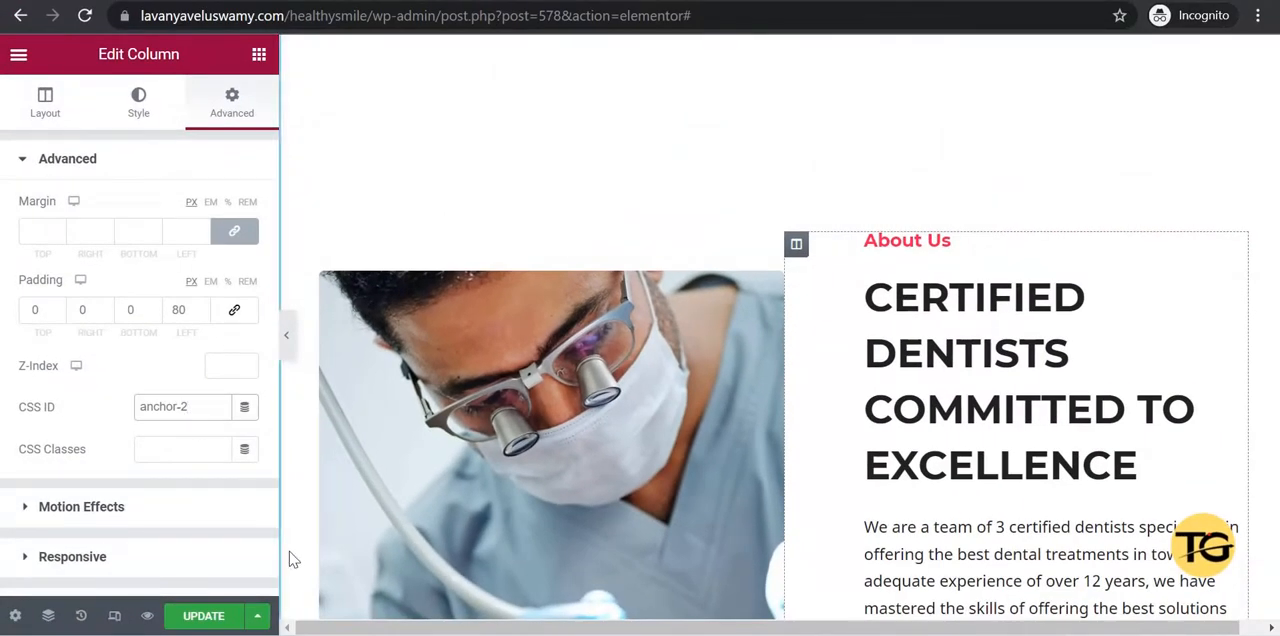
{"action": "left_click", "coordinate": [205, 616]}
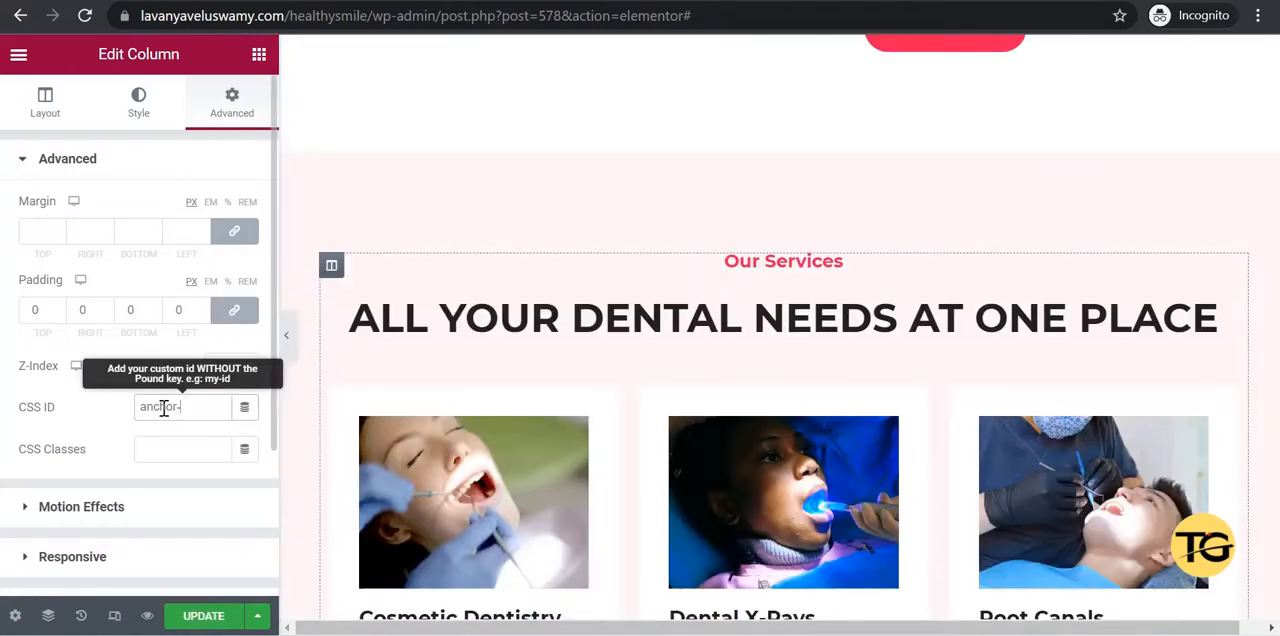
{"action": "type", "text": "3"}
{"action": "left_click", "coordinate": [205, 616]}
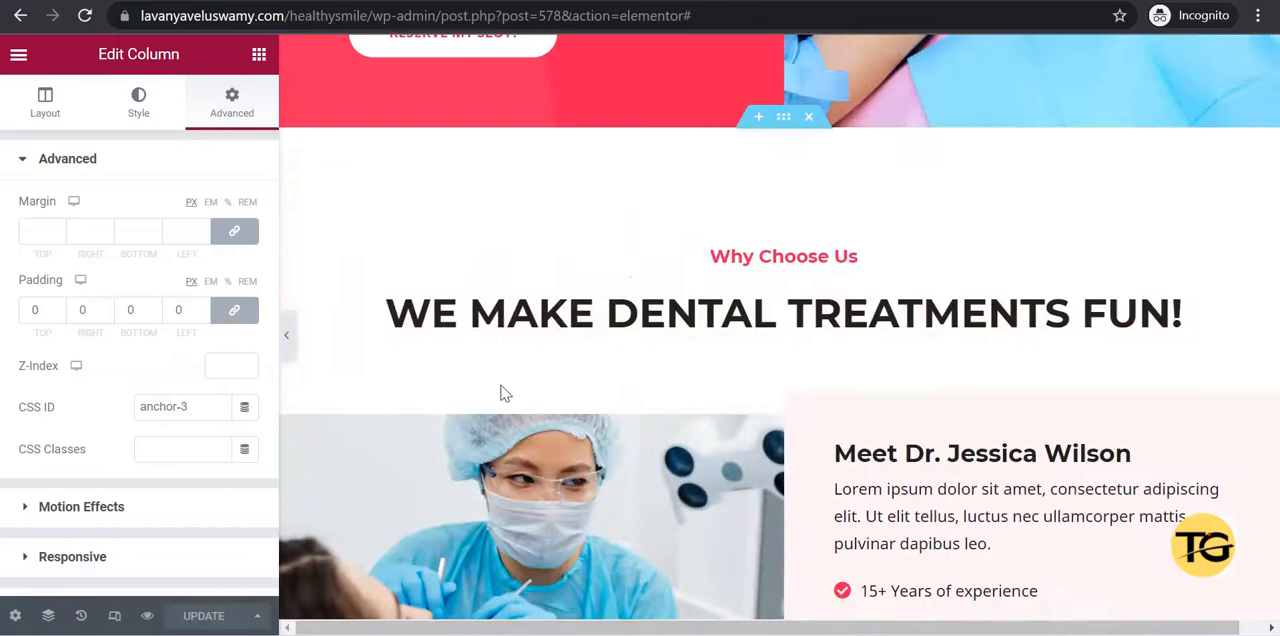
Set the CSS ID of the red contact section at the page's end to anchor-4 and update the page.
{"action": "scroll", "coordinate": [505, 393], "scroll_direction": "down", "scroll_amount": 10}
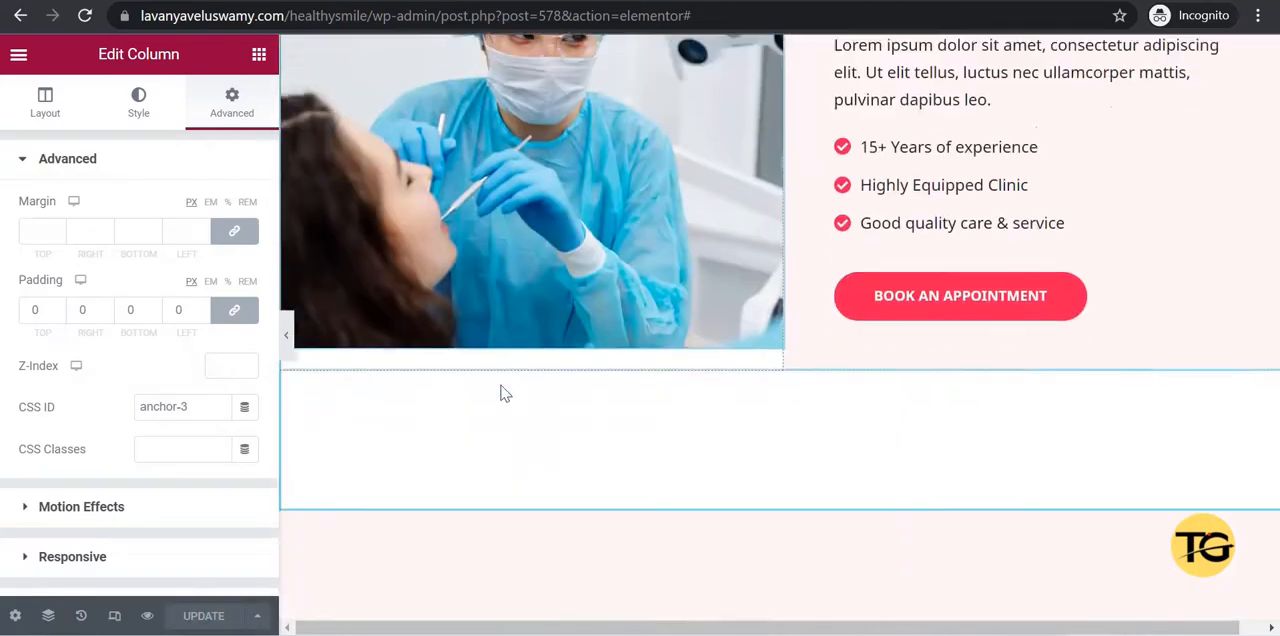
{"action": "scroll", "coordinate": [505, 393], "scroll_direction": "down", "scroll_amount": 3}
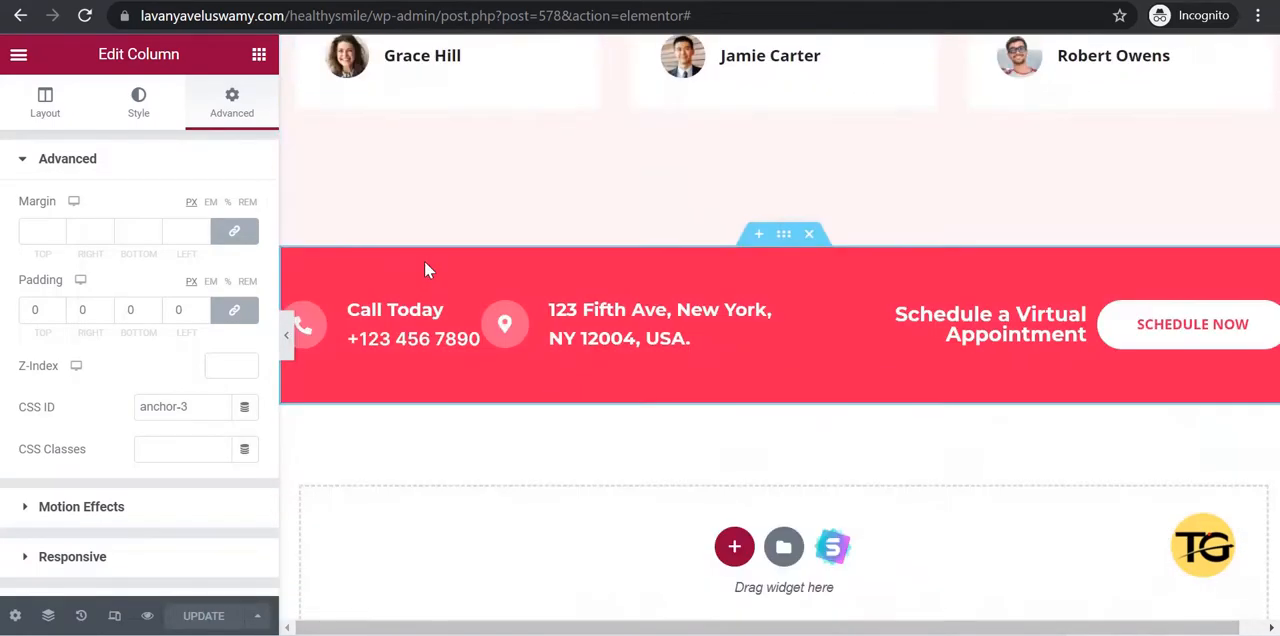
{"action": "left_click", "coordinate": [783, 240]}
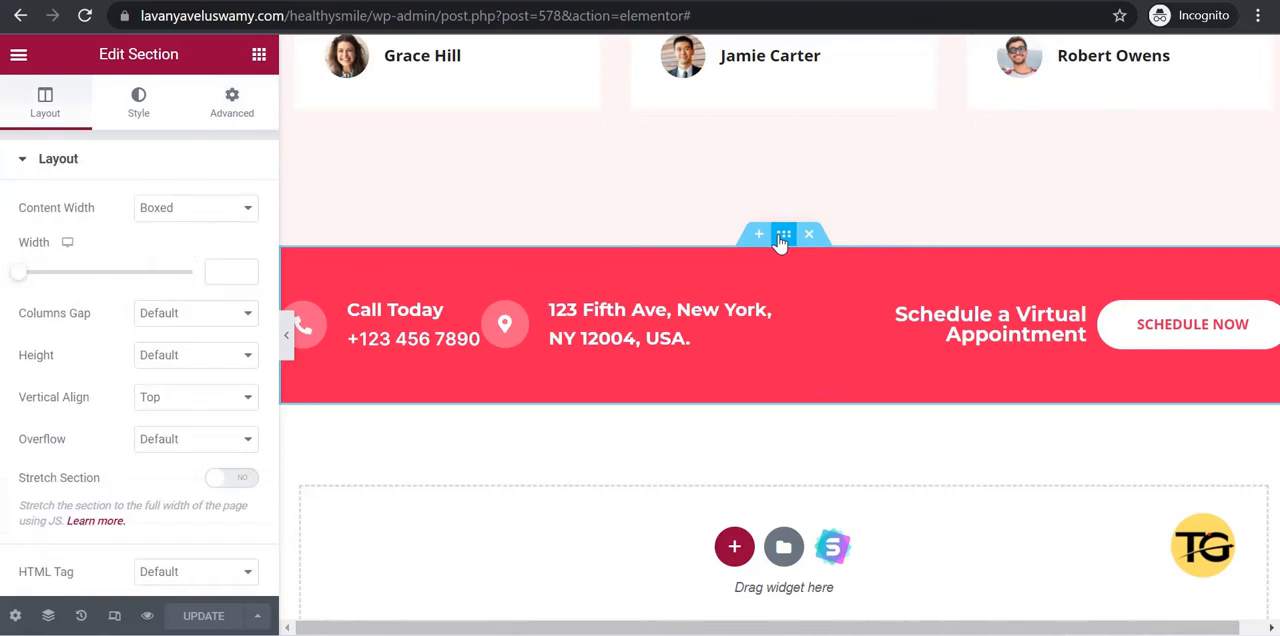
{"action": "left_click", "coordinate": [224, 119]}
{"action": "left_click", "coordinate": [175, 404]}
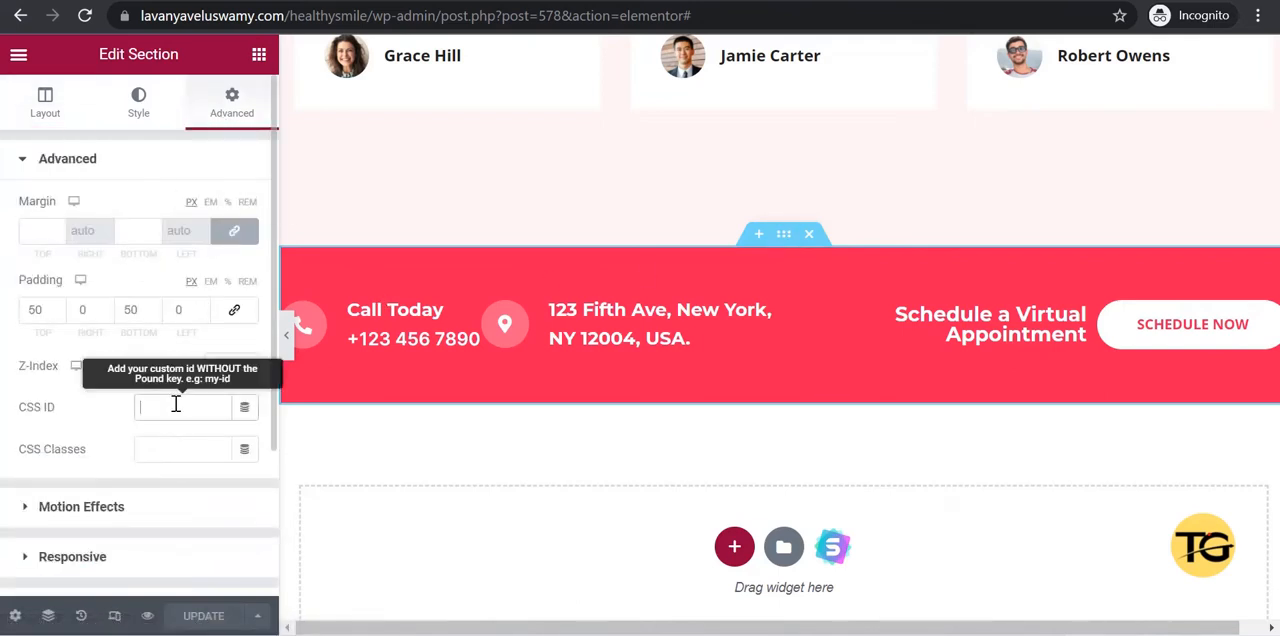
{"action": "type", "text": "anchor"}
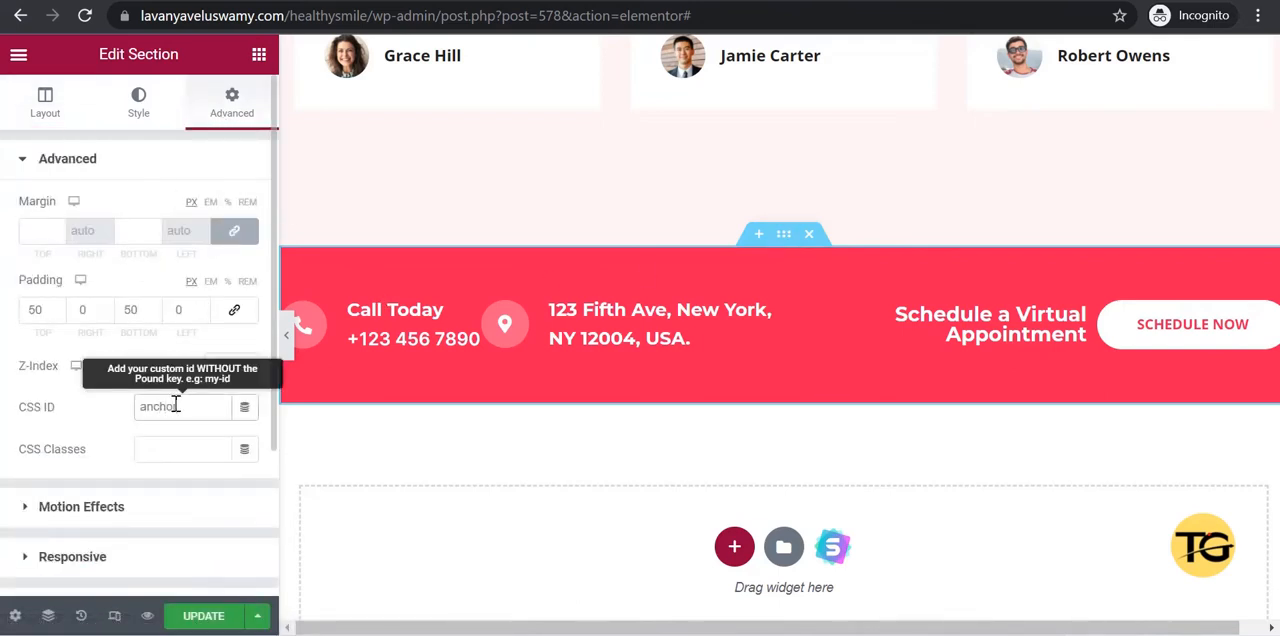
{"action": "type", "text": "-4"}
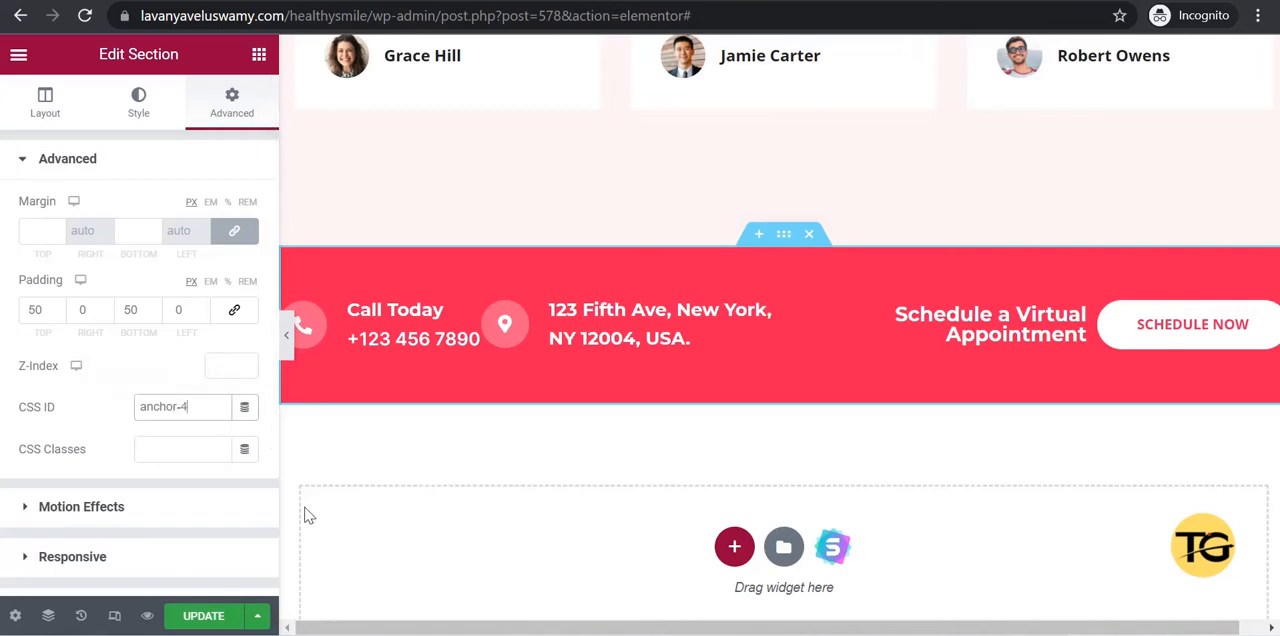
{"action": "left_click", "coordinate": [203, 616]}
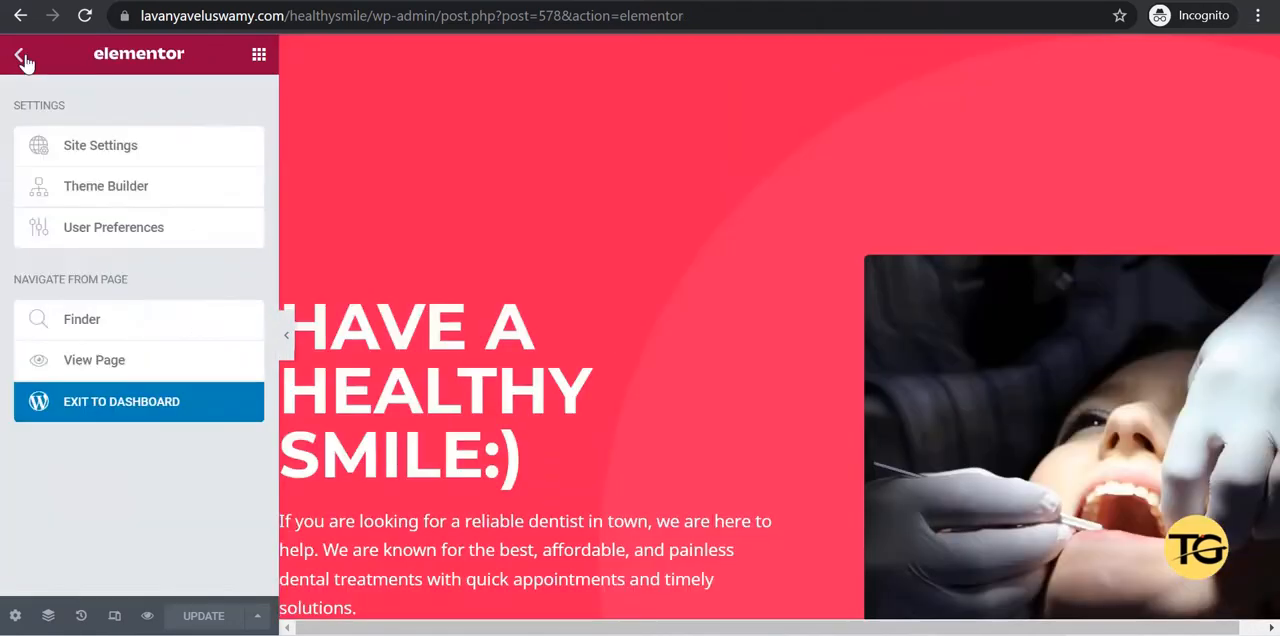
Exit the page editor to the WordPress dashboard and open the site's Menus settings.
{"action": "left_click", "coordinate": [90, 400]}
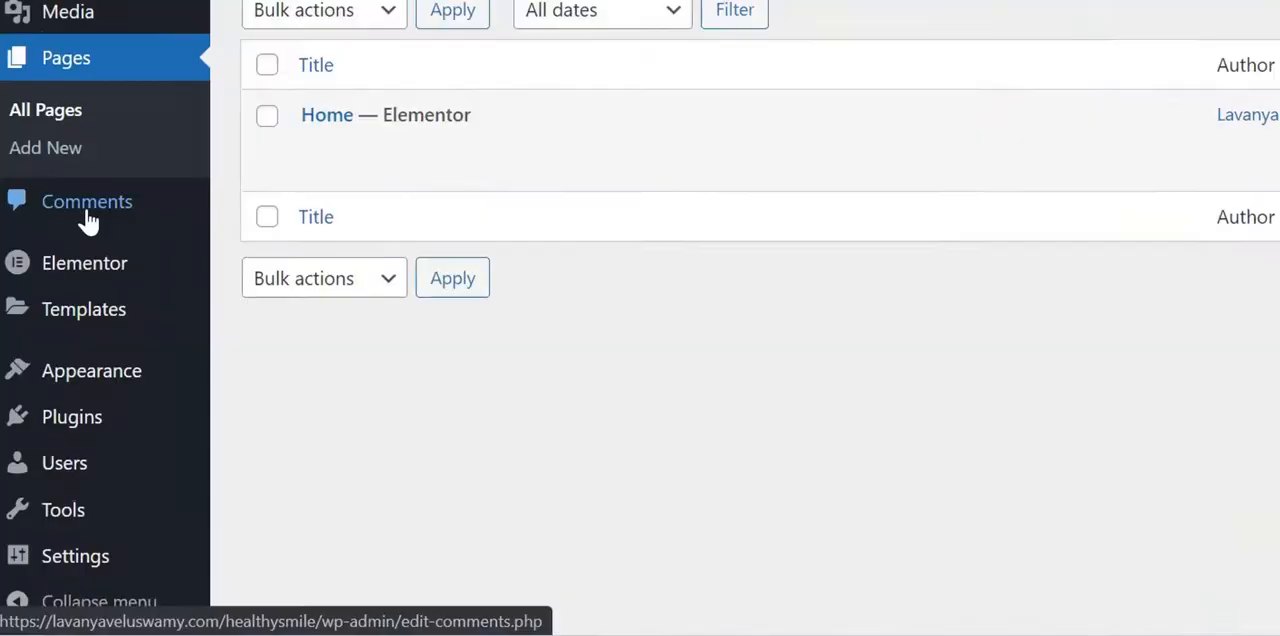
{"action": "left_click", "coordinate": [95, 443]}
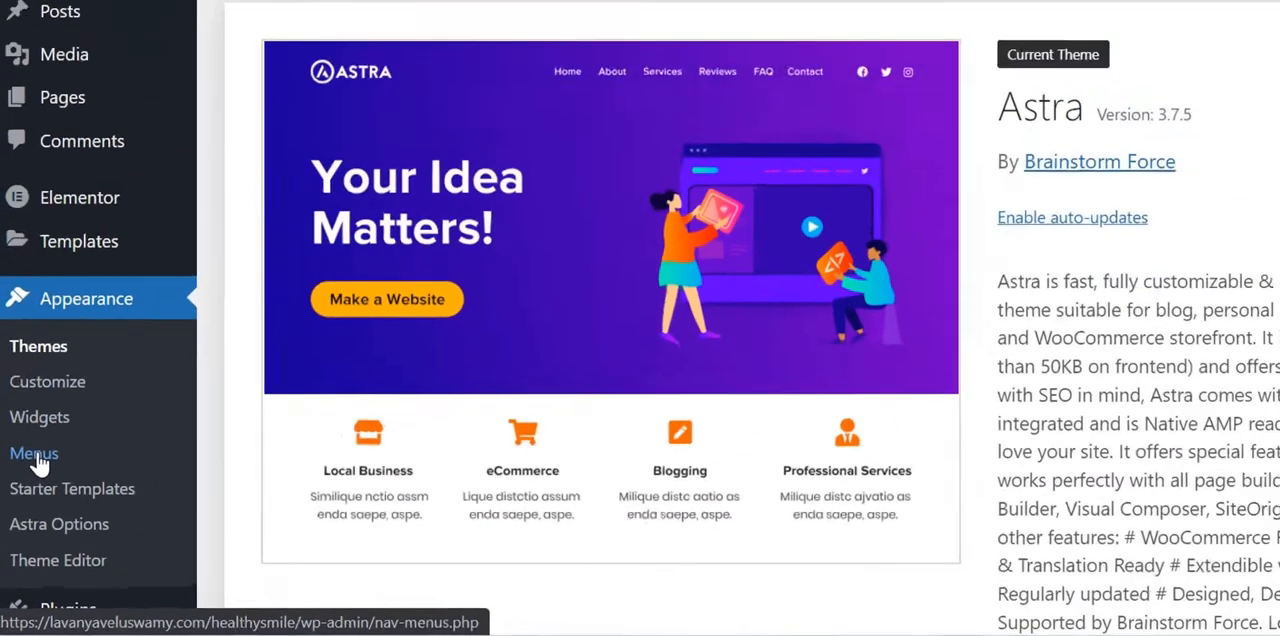
{"action": "left_click", "coordinate": [50, 360]}
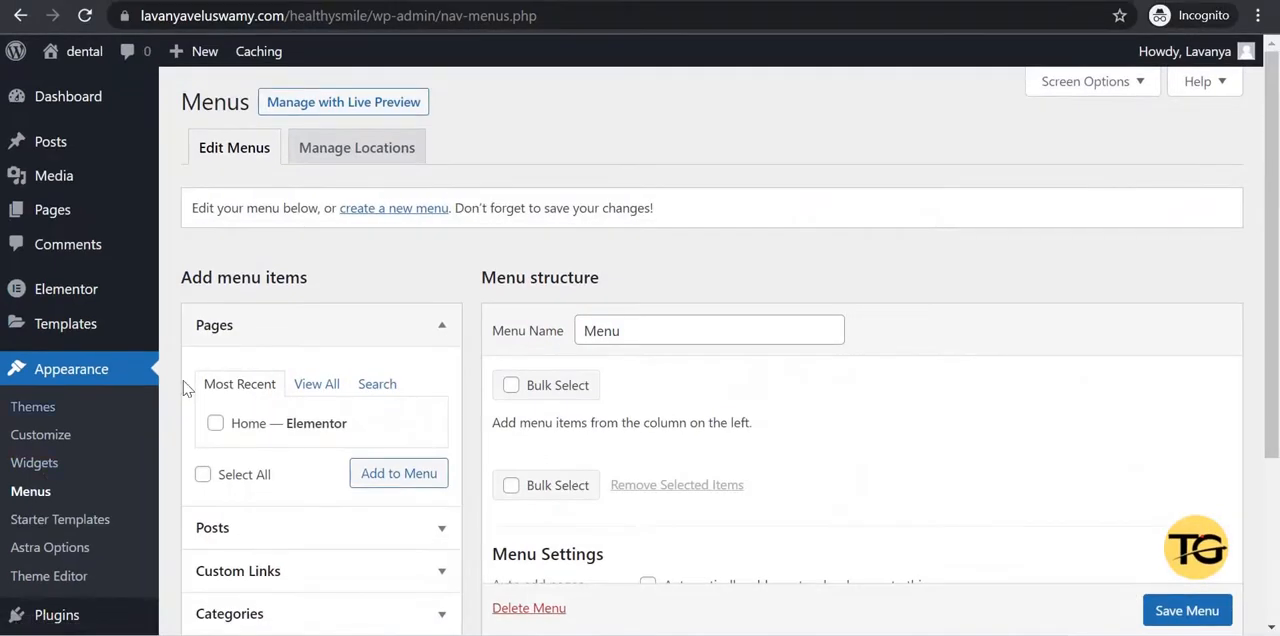
Add a custom link with URL #anchor-1 and link text Home to the menu.
{"action": "scroll", "coordinate": [558, 330], "scroll_direction": "down", "scroll_amount": 1}
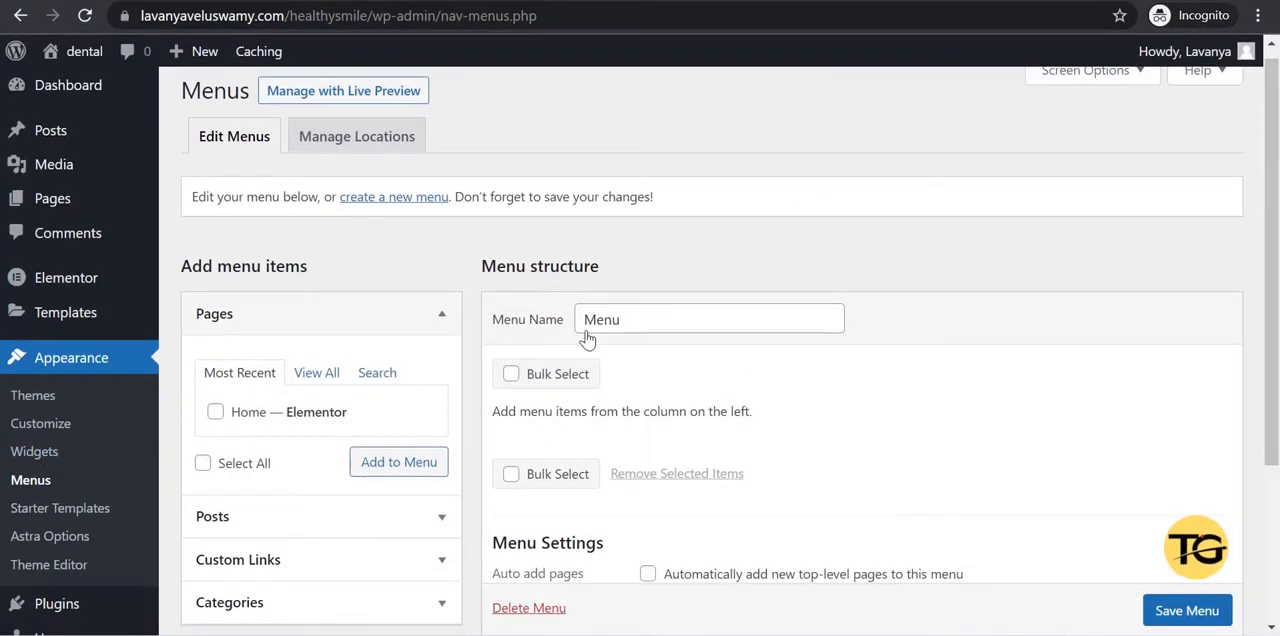
{"action": "left_click", "coordinate": [638, 320]}
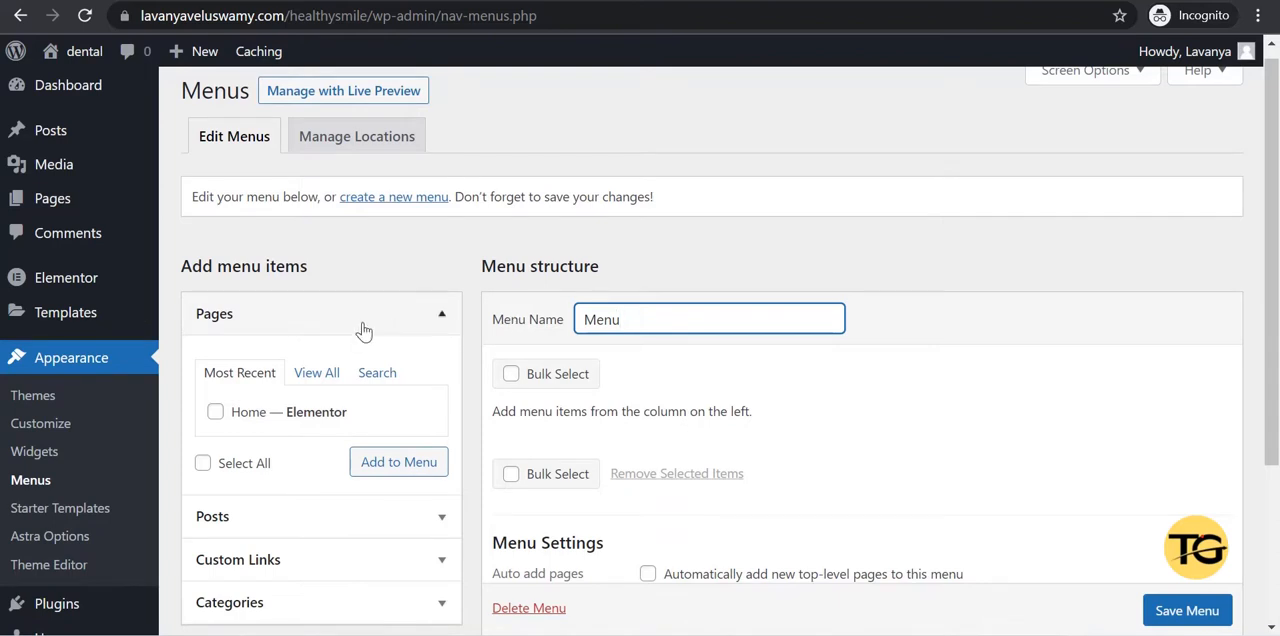
{"action": "scroll", "coordinate": [363, 333], "scroll_direction": "down", "scroll_amount": 2}
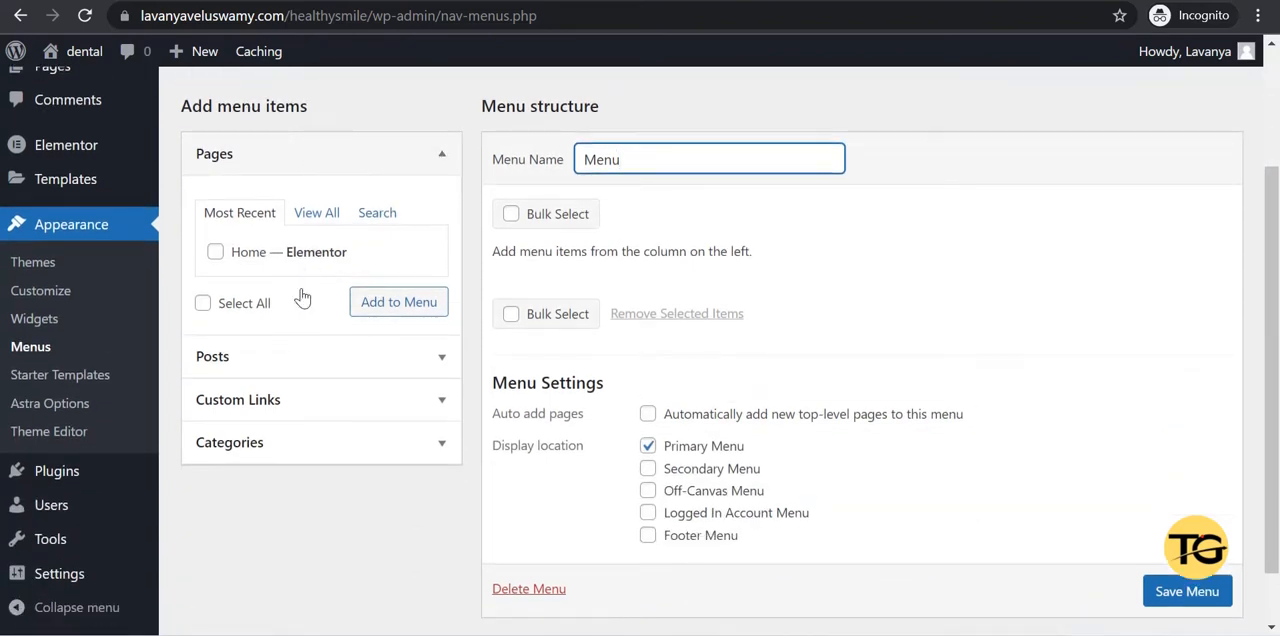
{"action": "left_click", "coordinate": [302, 405]}
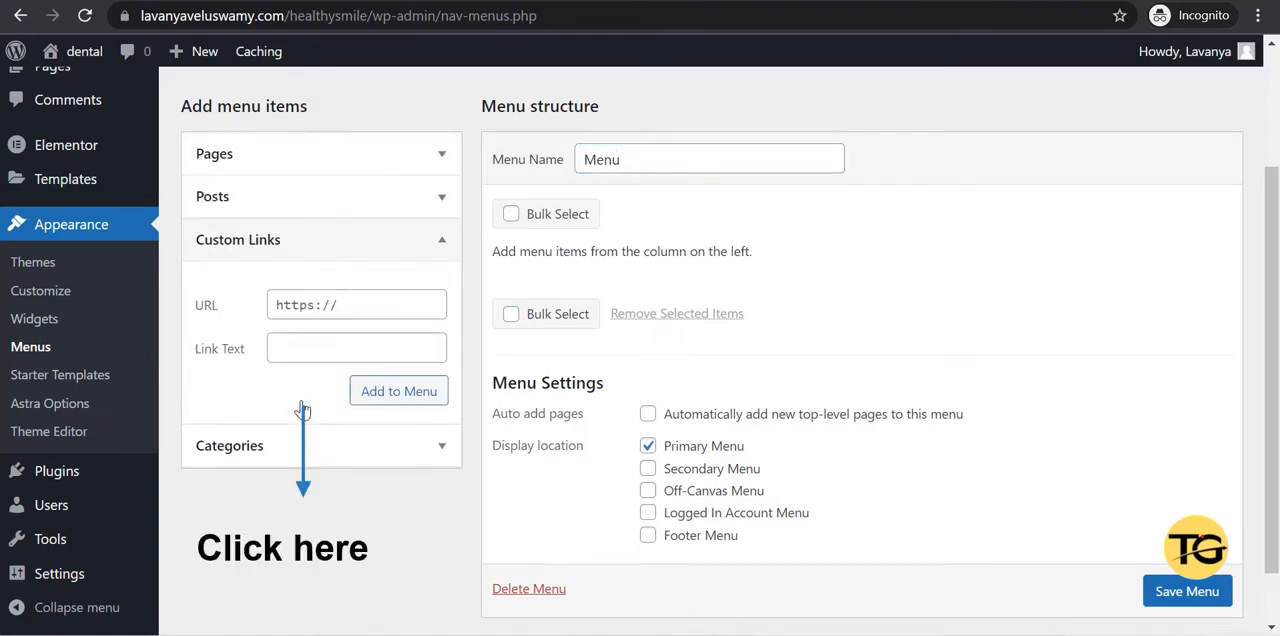
{"action": "left_click", "coordinate": [336, 311]}
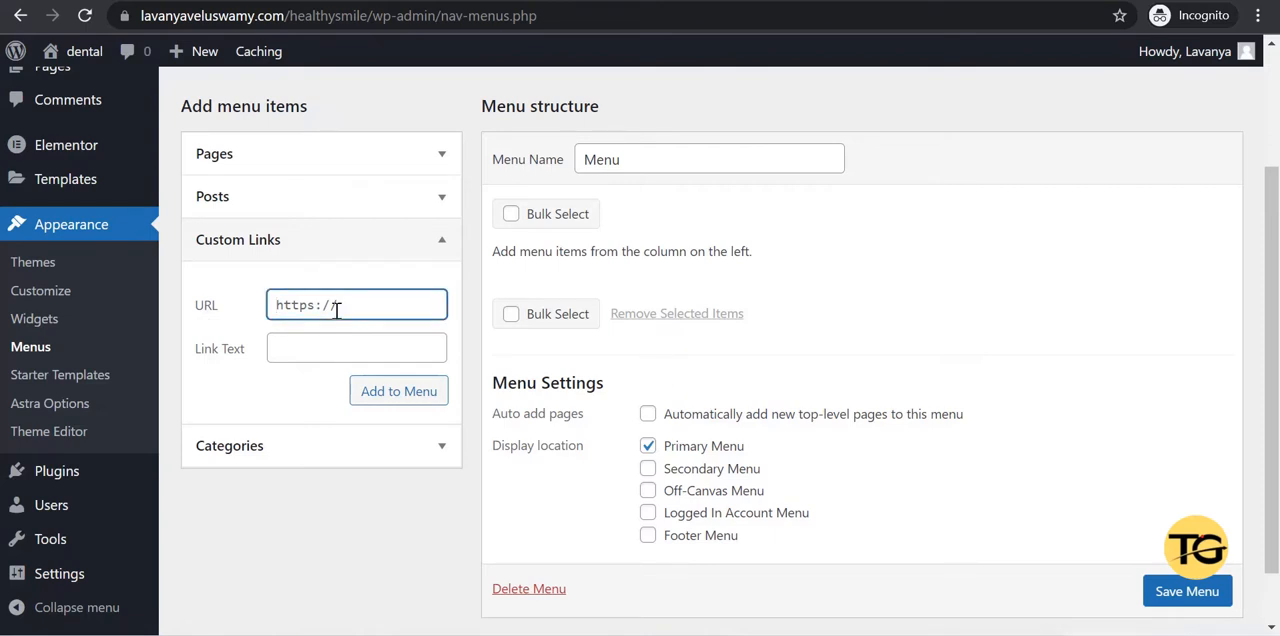
{"action": "key", "text": "ctrl+a"}
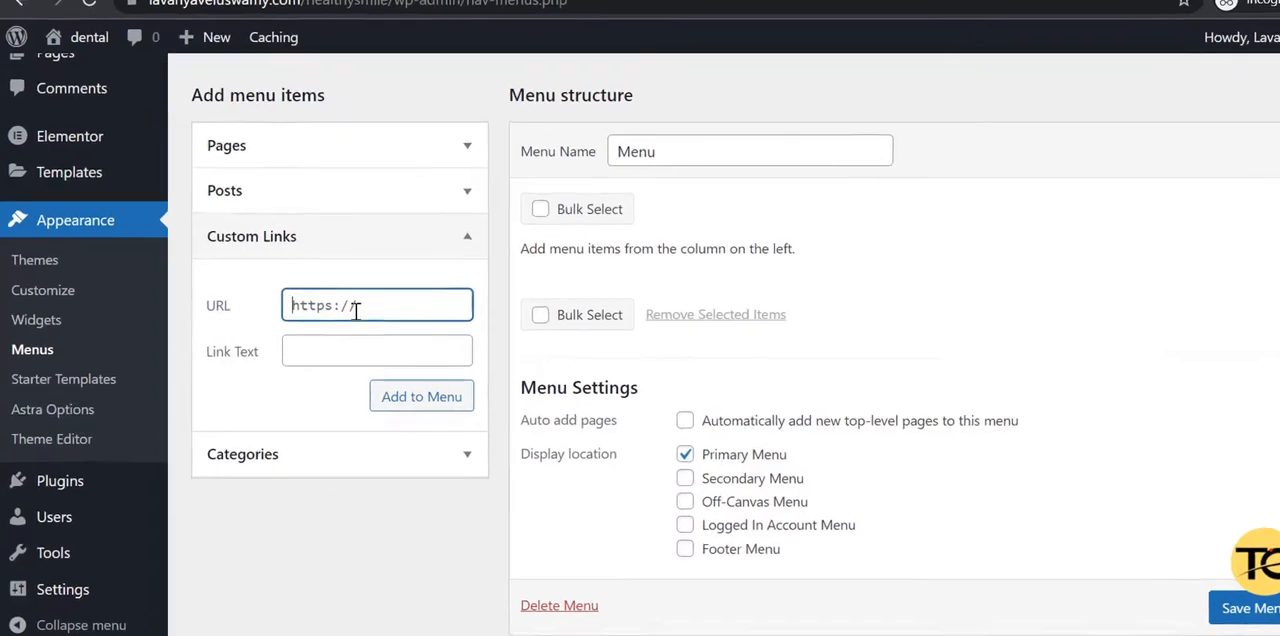
{"action": "type", "text": "#"}
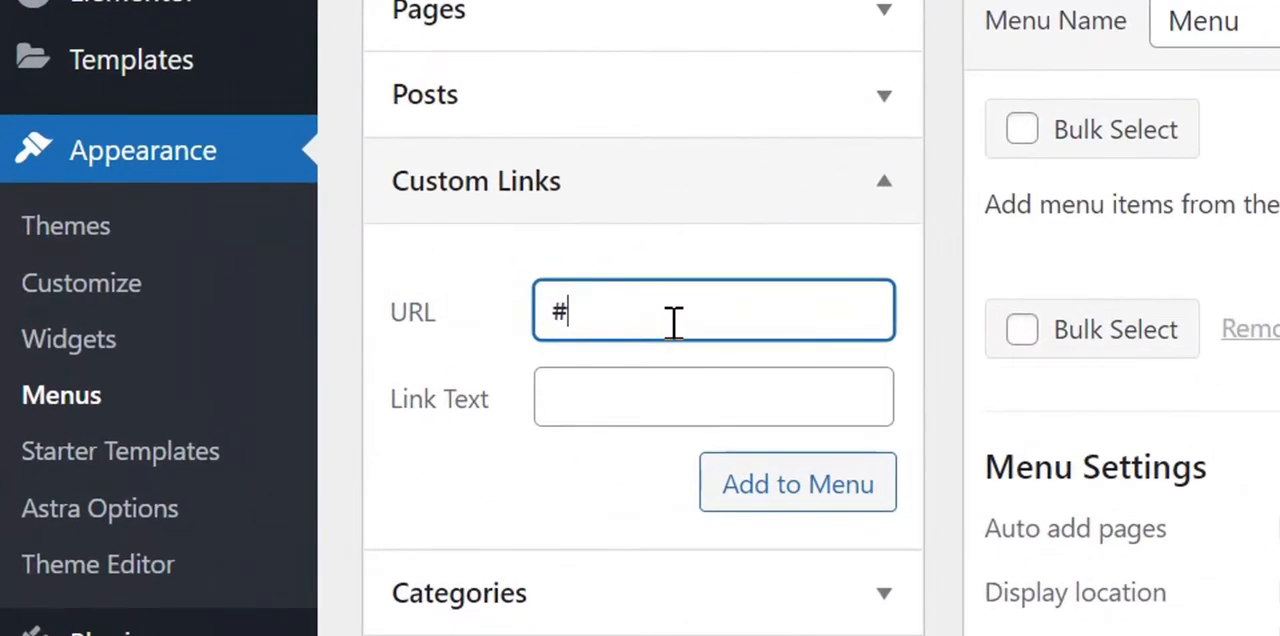
{"action": "type", "text": "anchor-1"}
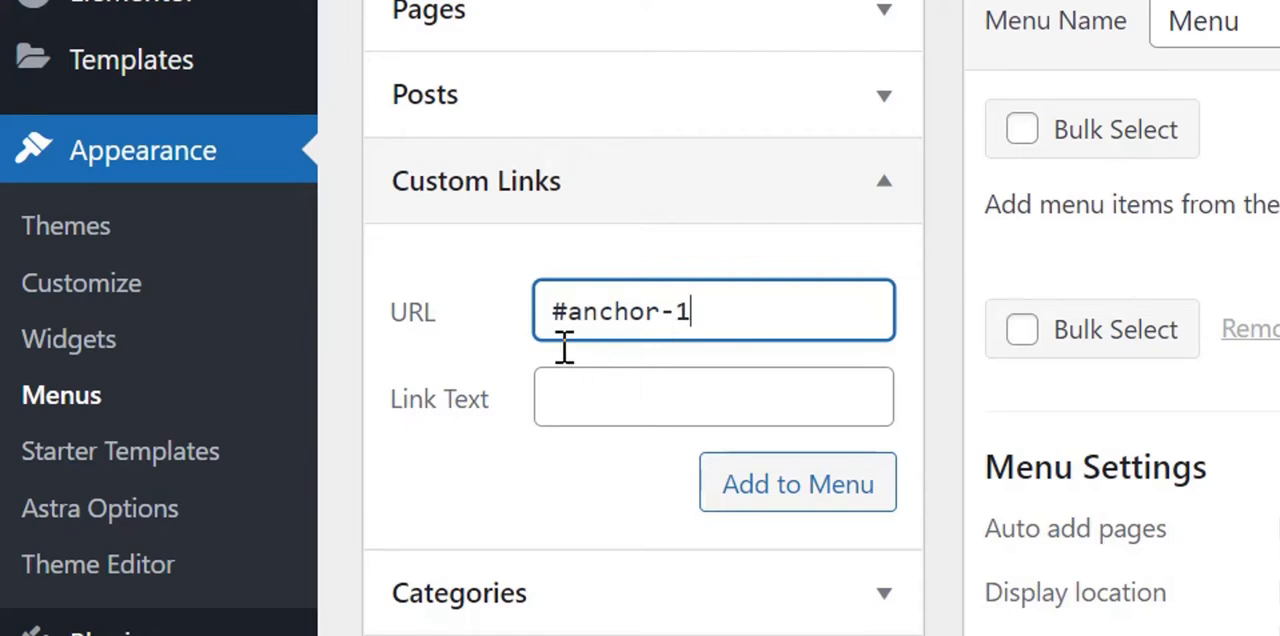
{"action": "left_click", "coordinate": [598, 391]}
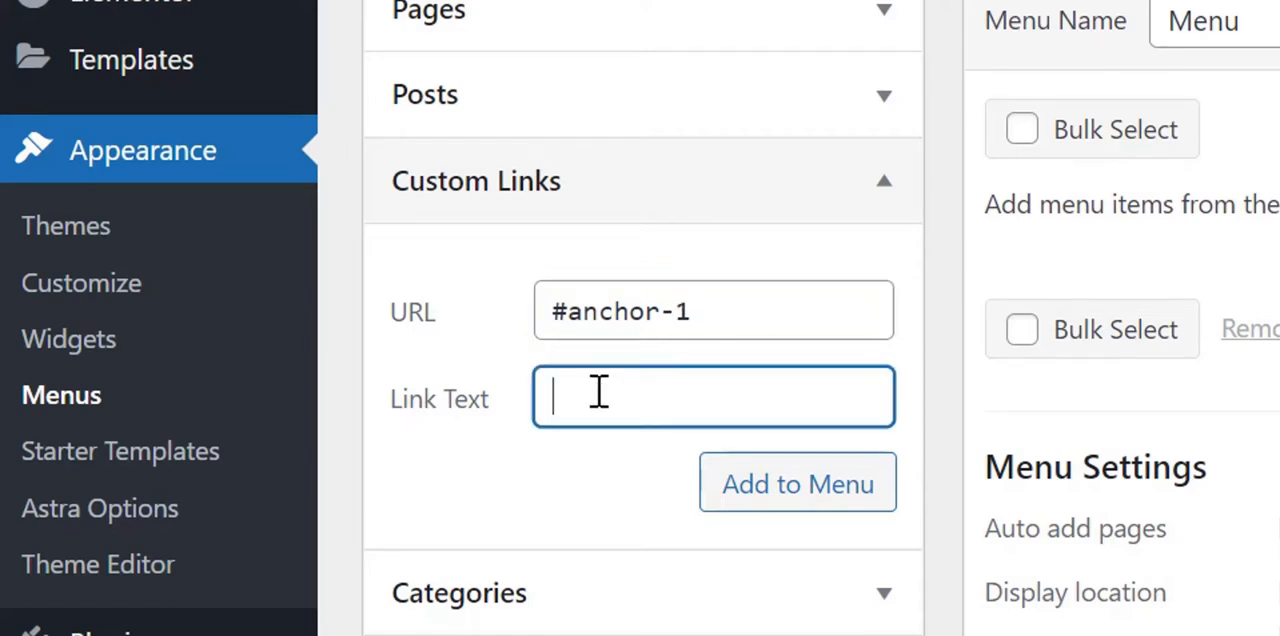
{"action": "type", "text": "Home"}
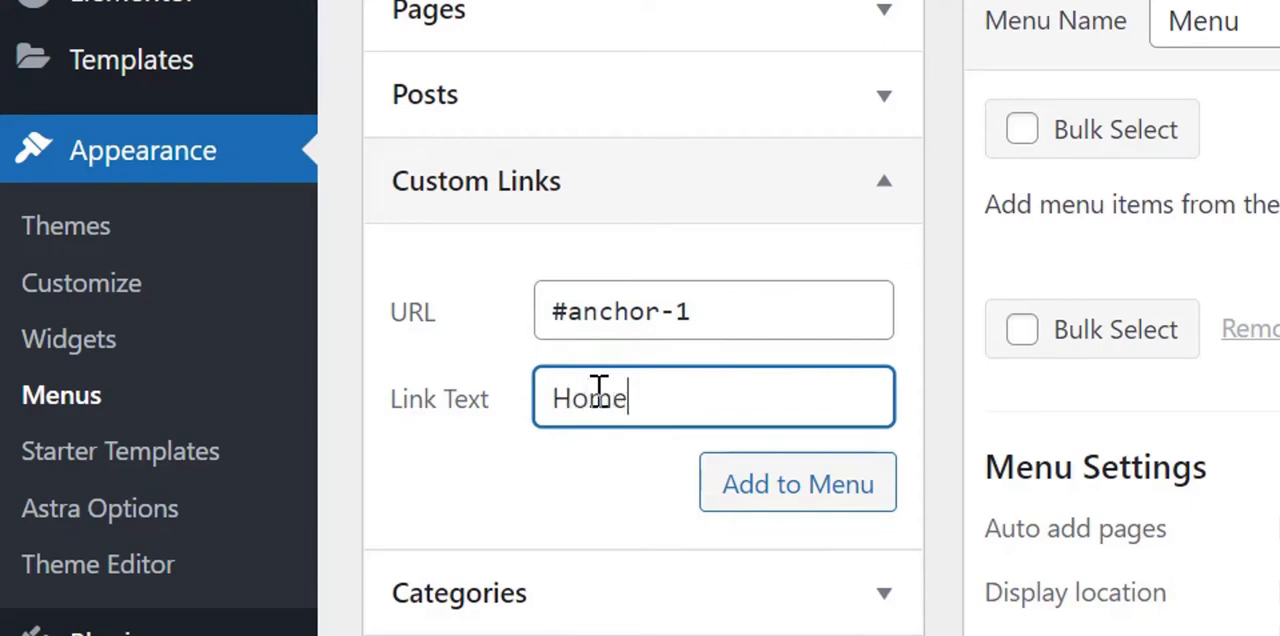
{"action": "left_click", "coordinate": [800, 492]}
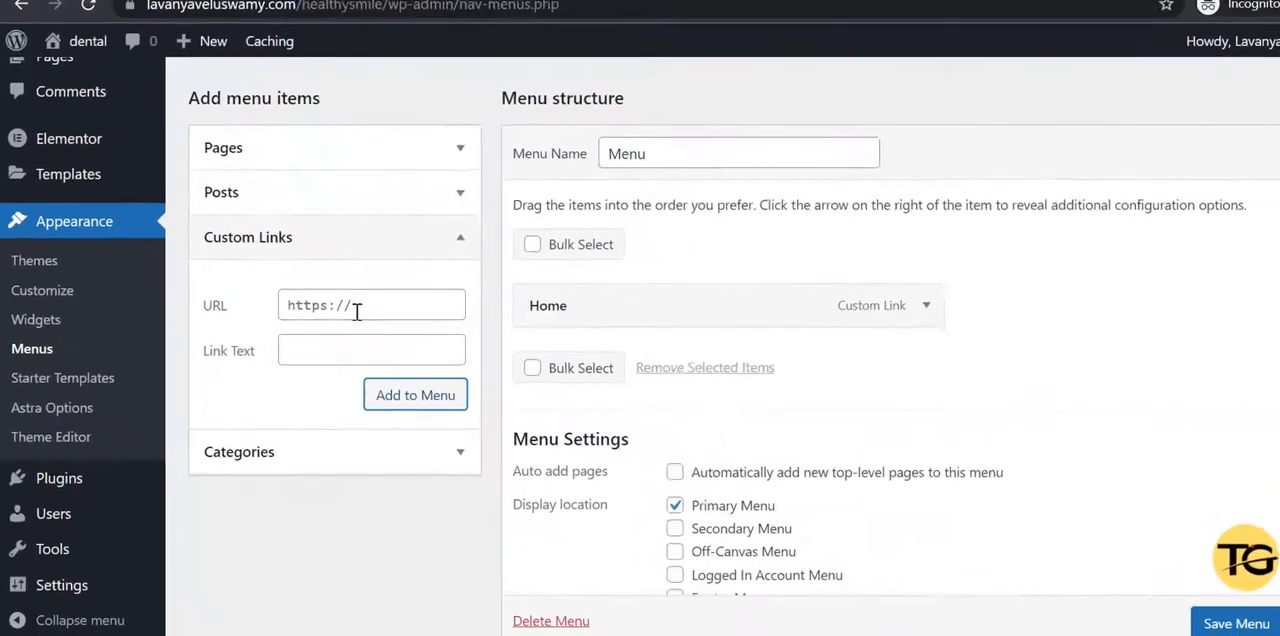
Add a custom link with URL #anchor-2 and link text About us to the menu.
{"action": "left_click", "coordinate": [356, 311]}
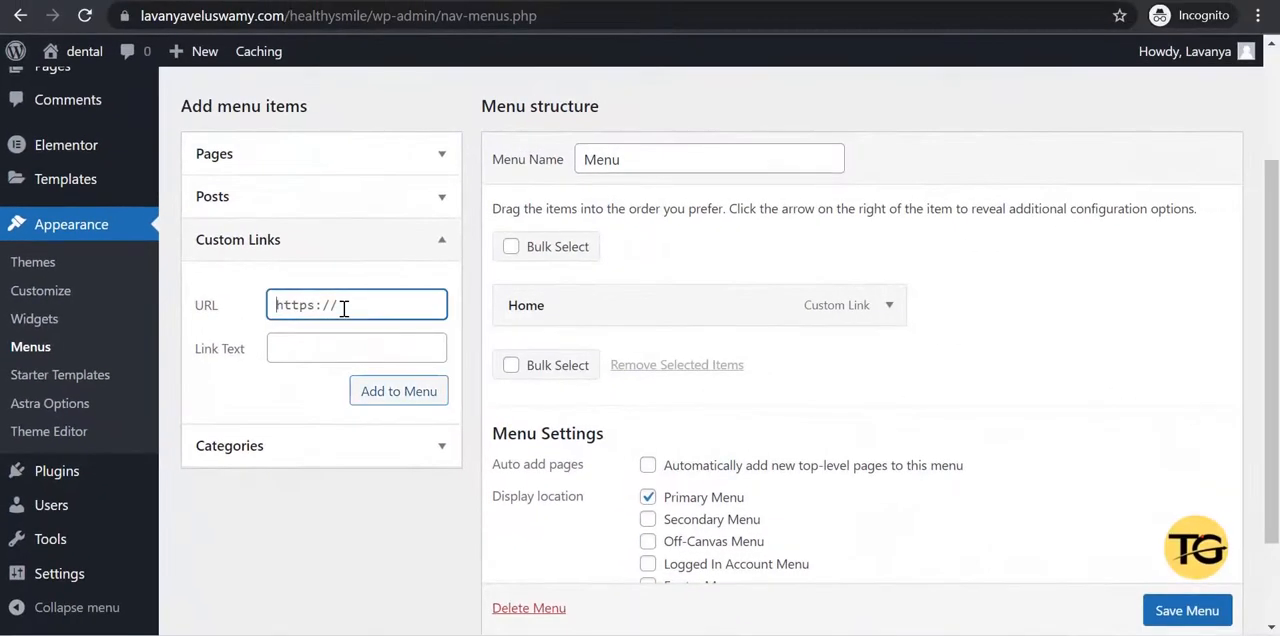
{"action": "key", "text": "ctrl+a"}
{"action": "type", "text": "#anchor-2"}
{"action": "left_click", "coordinate": [318, 348]}
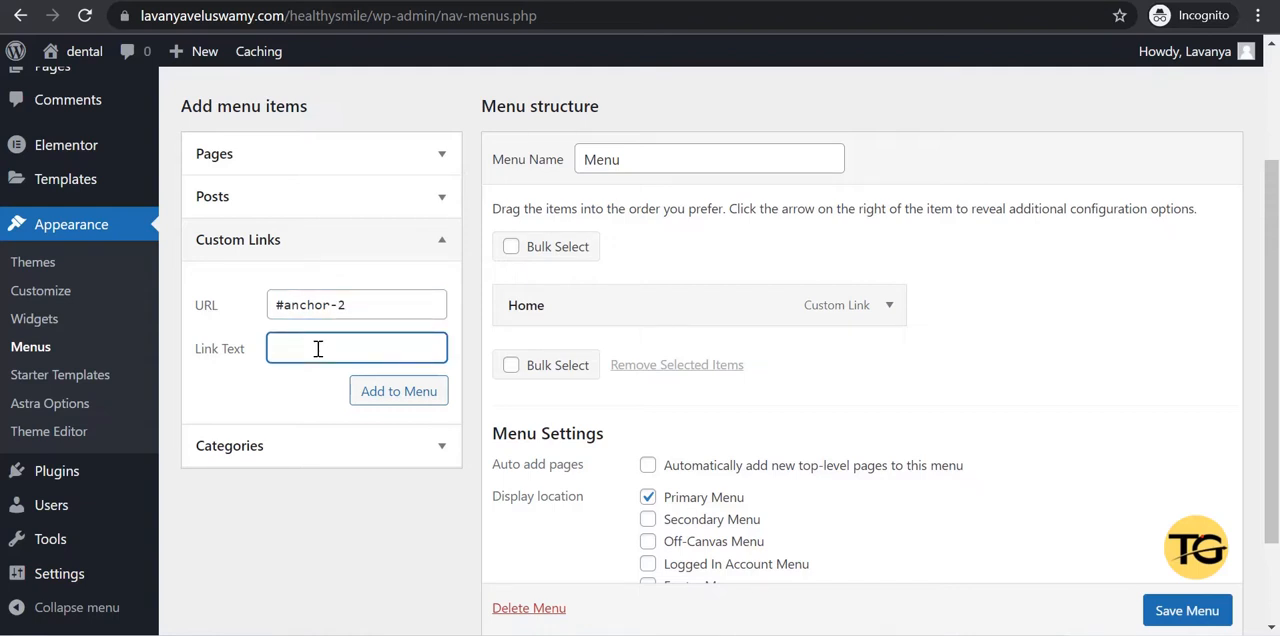
{"action": "type", "text": "About us"}
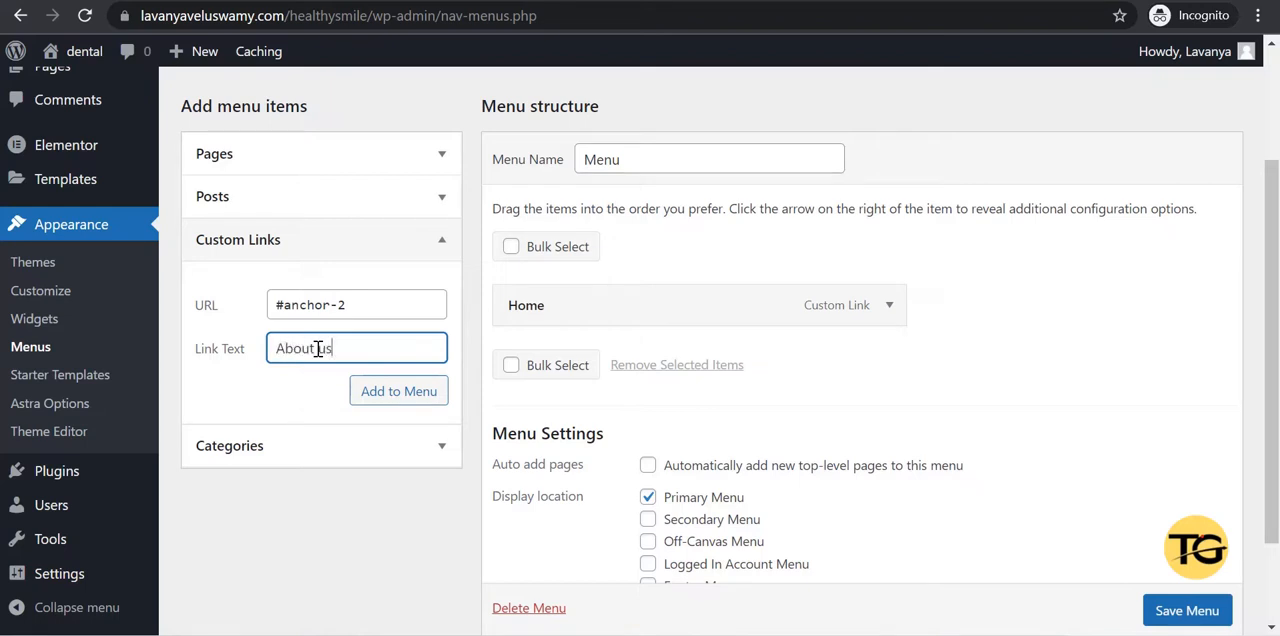
{"action": "left_click", "coordinate": [394, 403]}
Add a custom link with URL #anchor-3 and link text Services to the menu.
{"action": "left_click", "coordinate": [349, 308]}
{"action": "type", "text": "#anchor-3"}
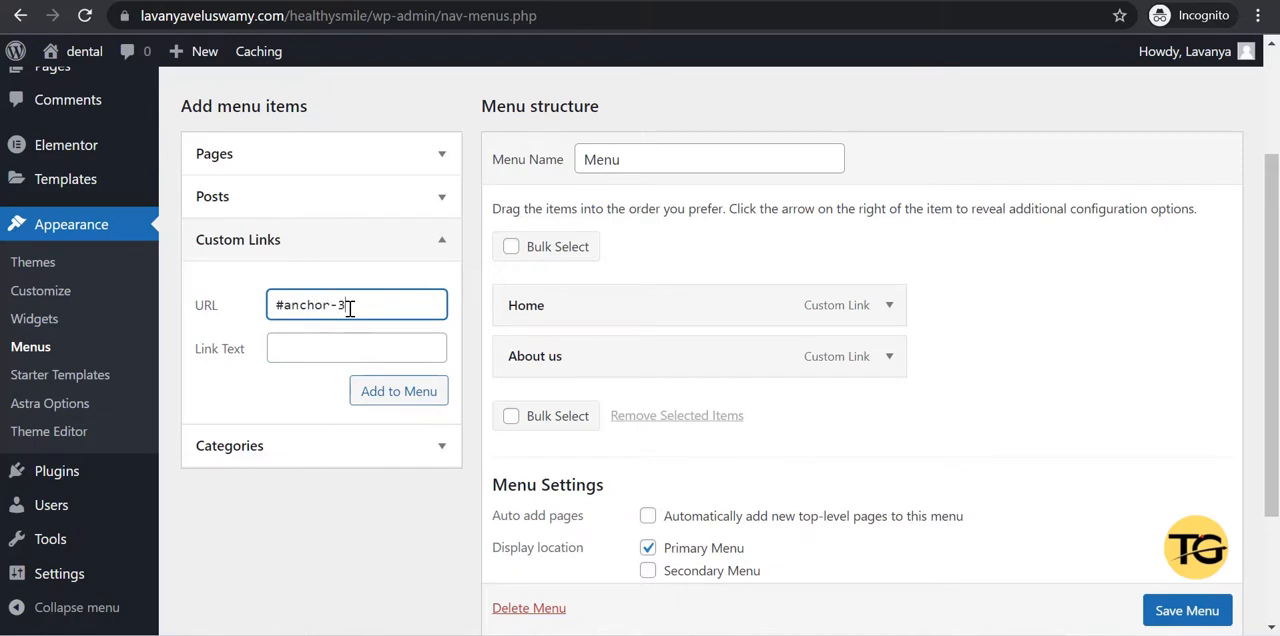
{"action": "left_click", "coordinate": [322, 352]}
{"action": "type", "text": "Services"}
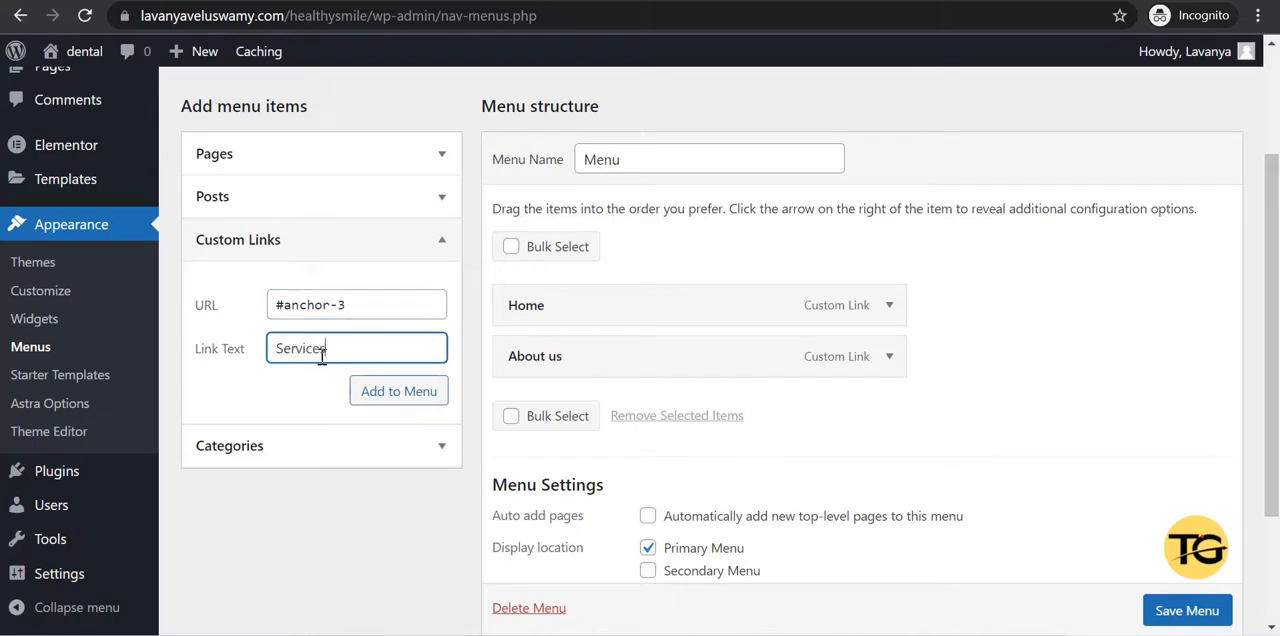
{"action": "left_click", "coordinate": [378, 390]}
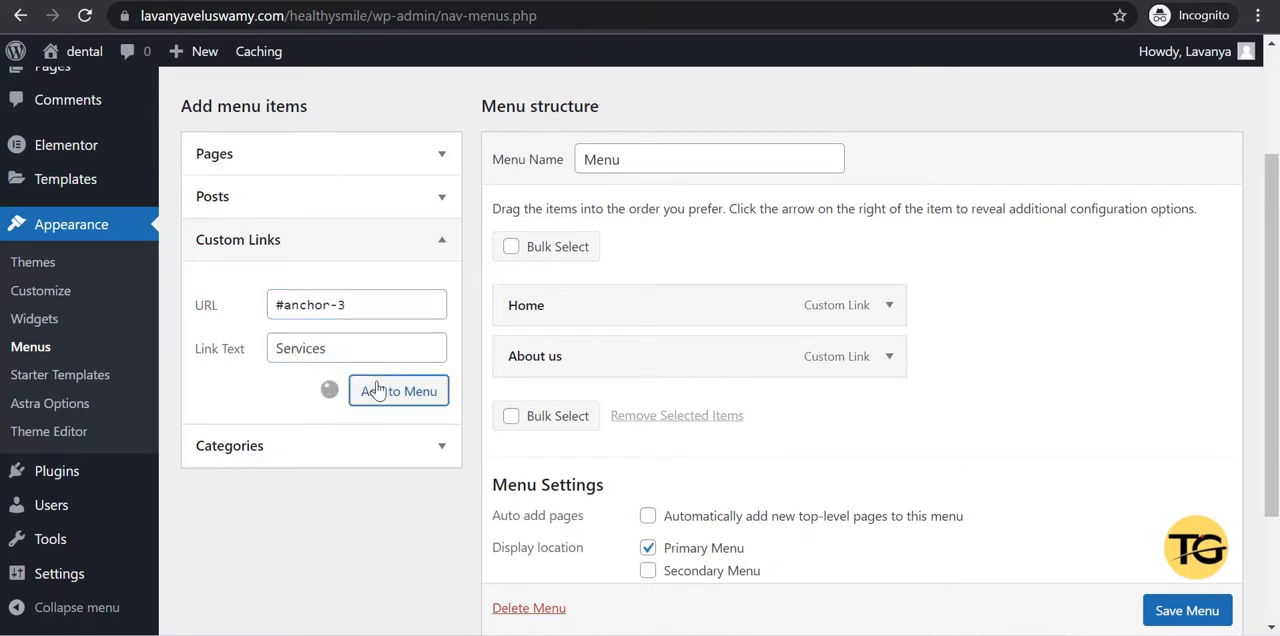
Add a custom link with URL #anchor-4 and link text Contact Us to the menu.
{"action": "left_click", "coordinate": [340, 312]}
{"action": "type", "text": "#anchor-4"}
{"action": "left_click", "coordinate": [328, 346]}
{"action": "type", "text": "Contact Us"}
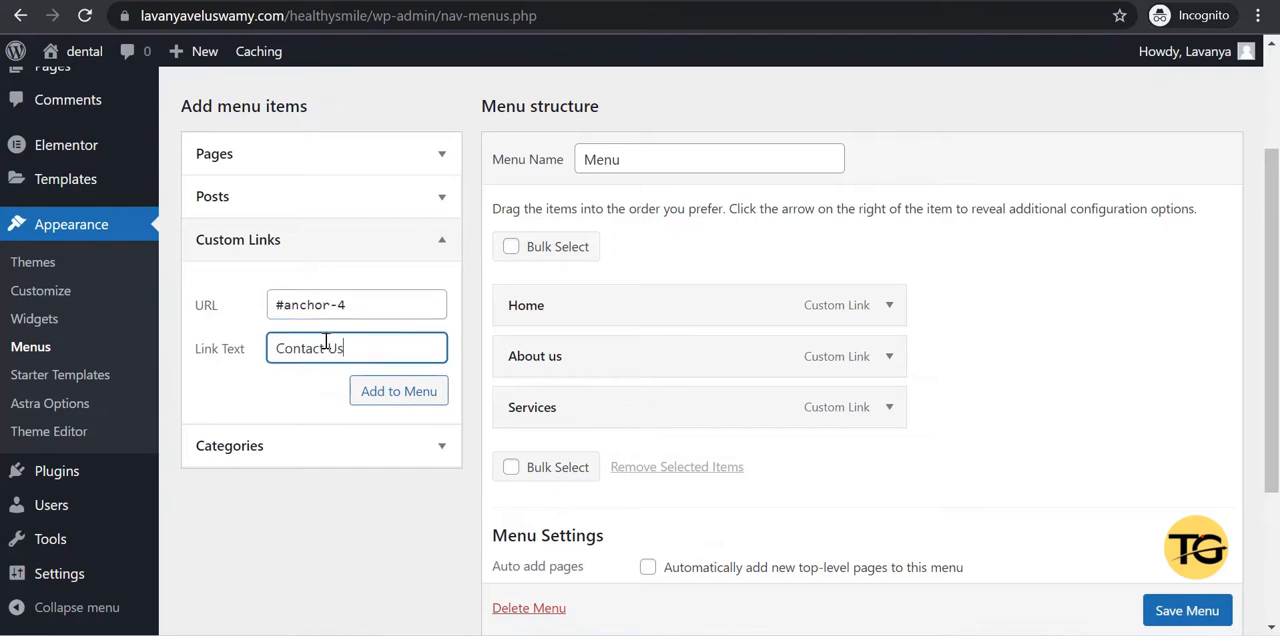
{"action": "left_click", "coordinate": [392, 389]}
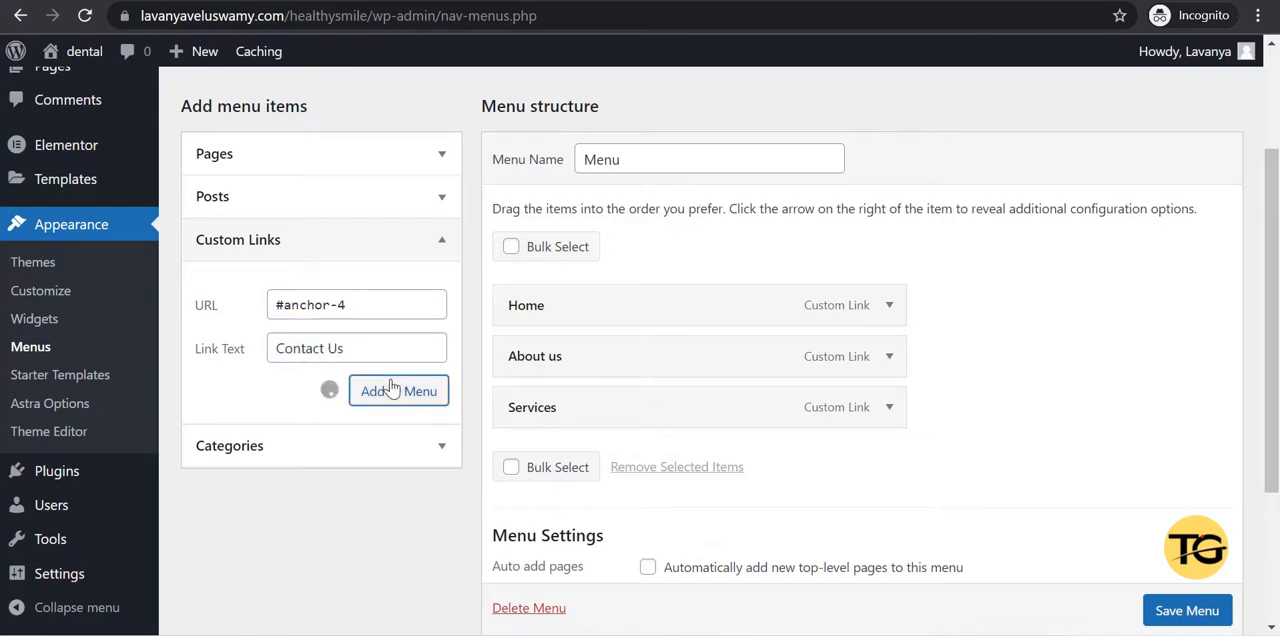
Check that the menu's display location is Primary Menu and save the menu.
{"action": "scroll", "coordinate": [993, 351], "scroll_direction": "down", "scroll_amount": 2}
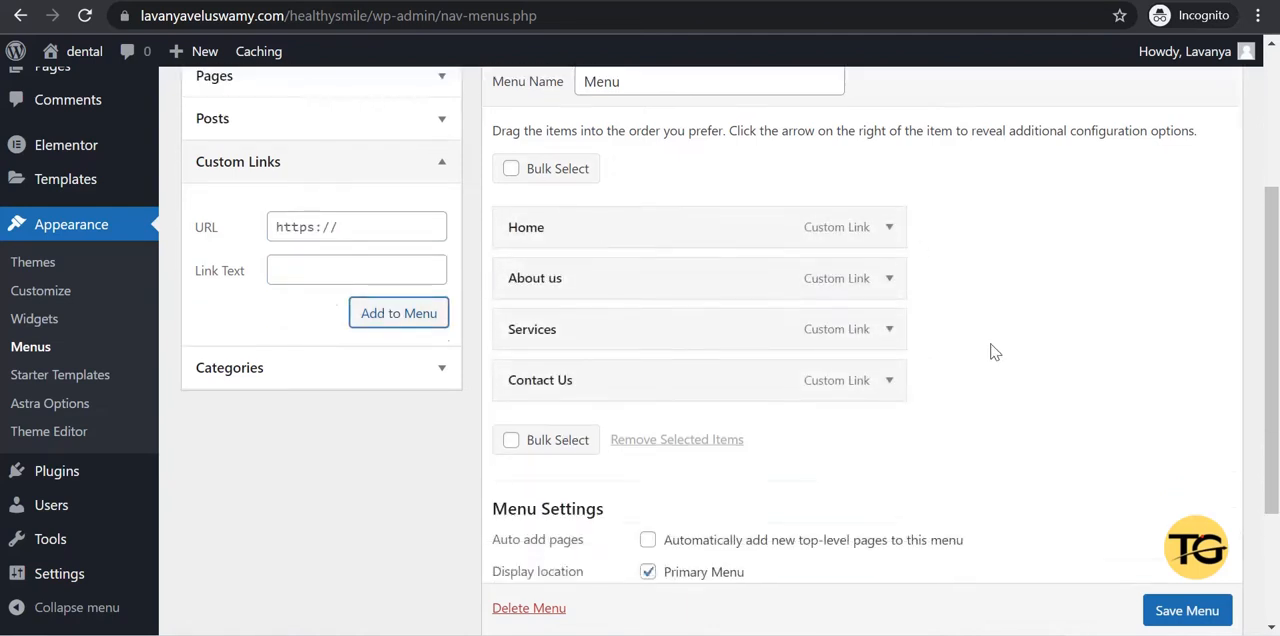
{"action": "scroll", "coordinate": [993, 351], "scroll_direction": "down", "scroll_amount": 1}
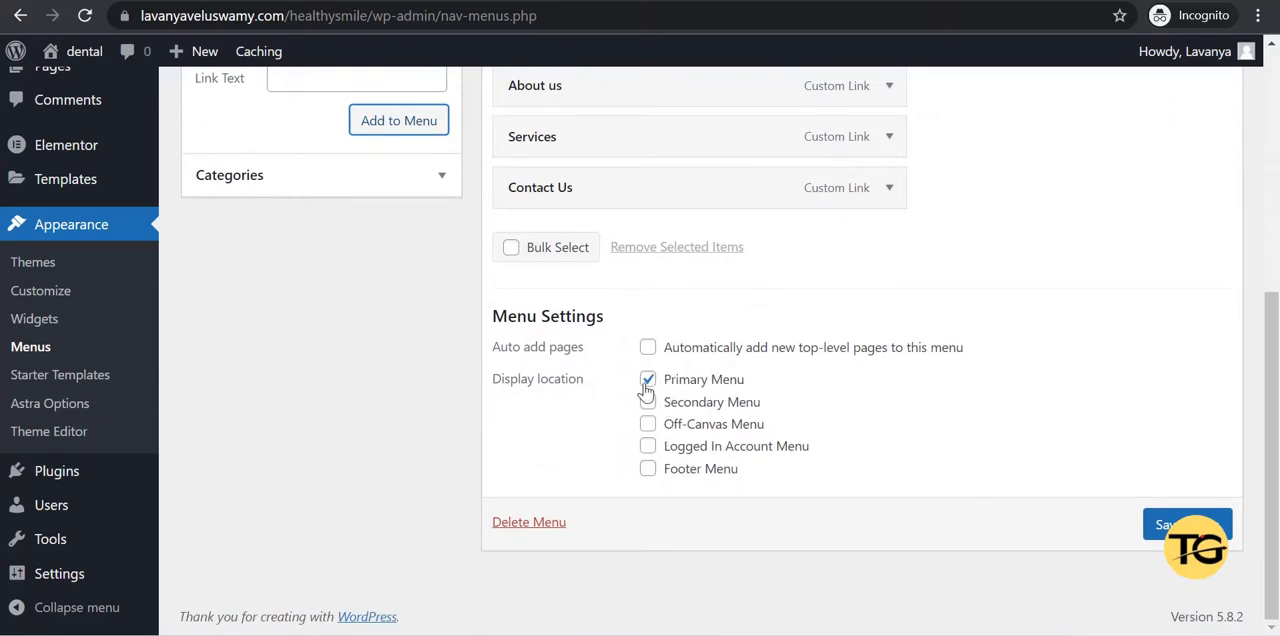
{"action": "left_click", "coordinate": [1163, 528]}
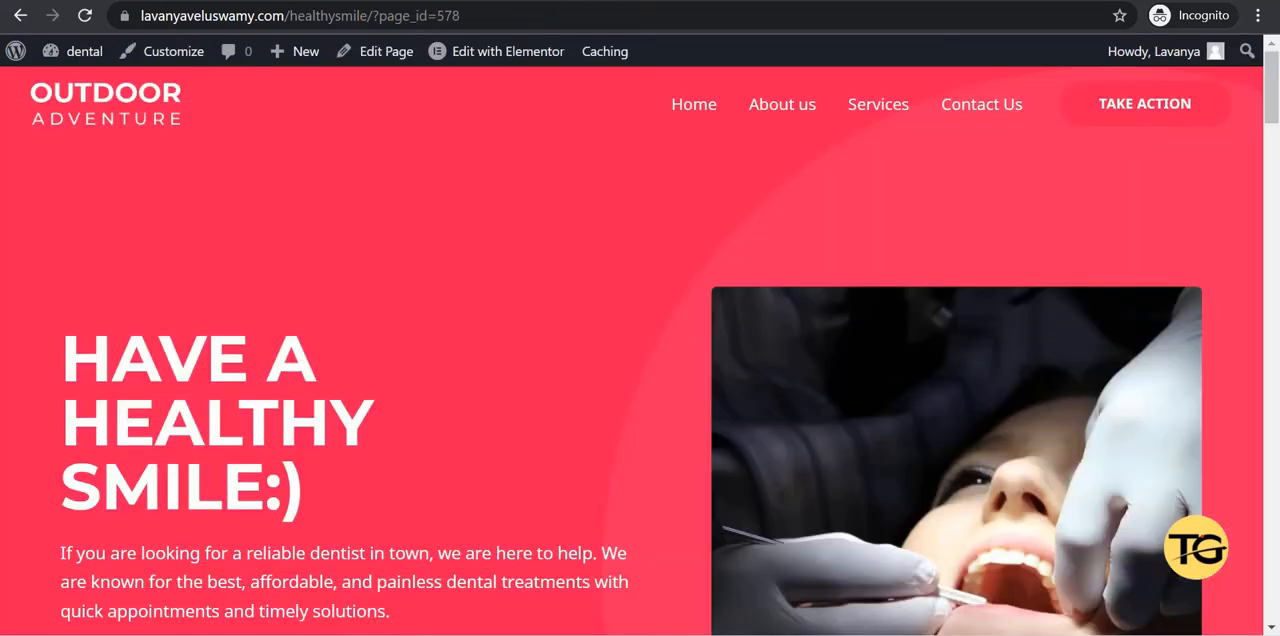
Reload the clinic's home page and test the Home and About us links in its header menu.
{"action": "left_click", "coordinate": [509, 9]}
{"action": "key", "text": "Return"}
{"action": "left_click", "coordinate": [710, 120]}
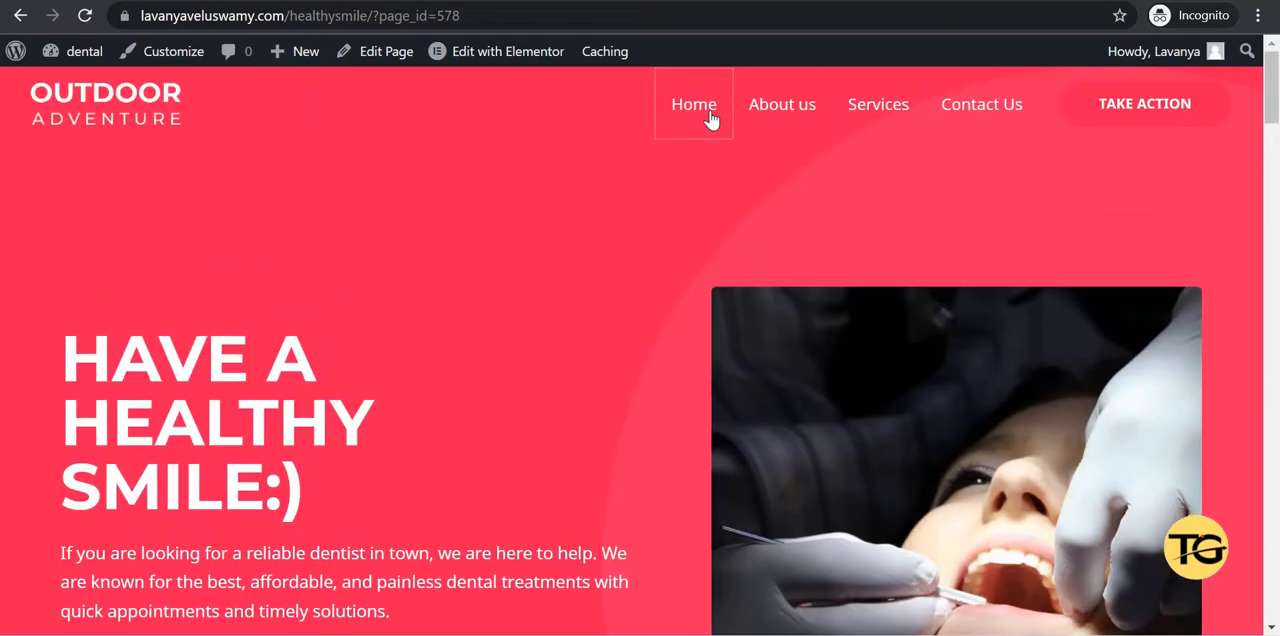
{"action": "left_click", "coordinate": [769, 114]}
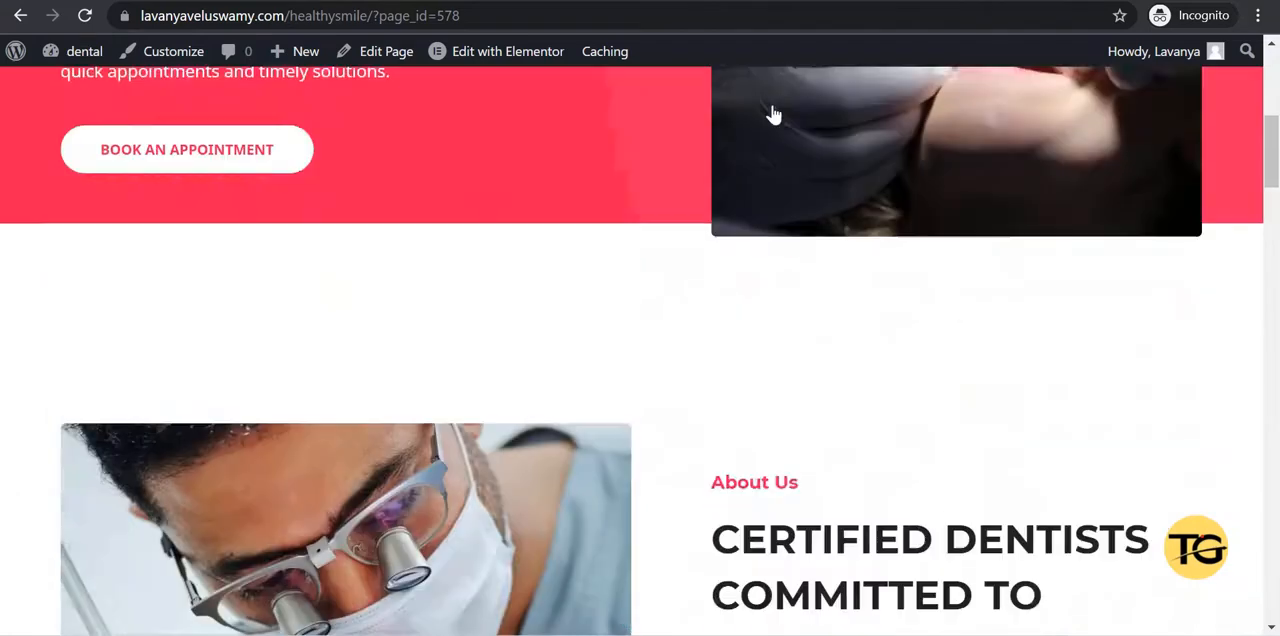
{"action": "left_click", "coordinate": [282, 162]}
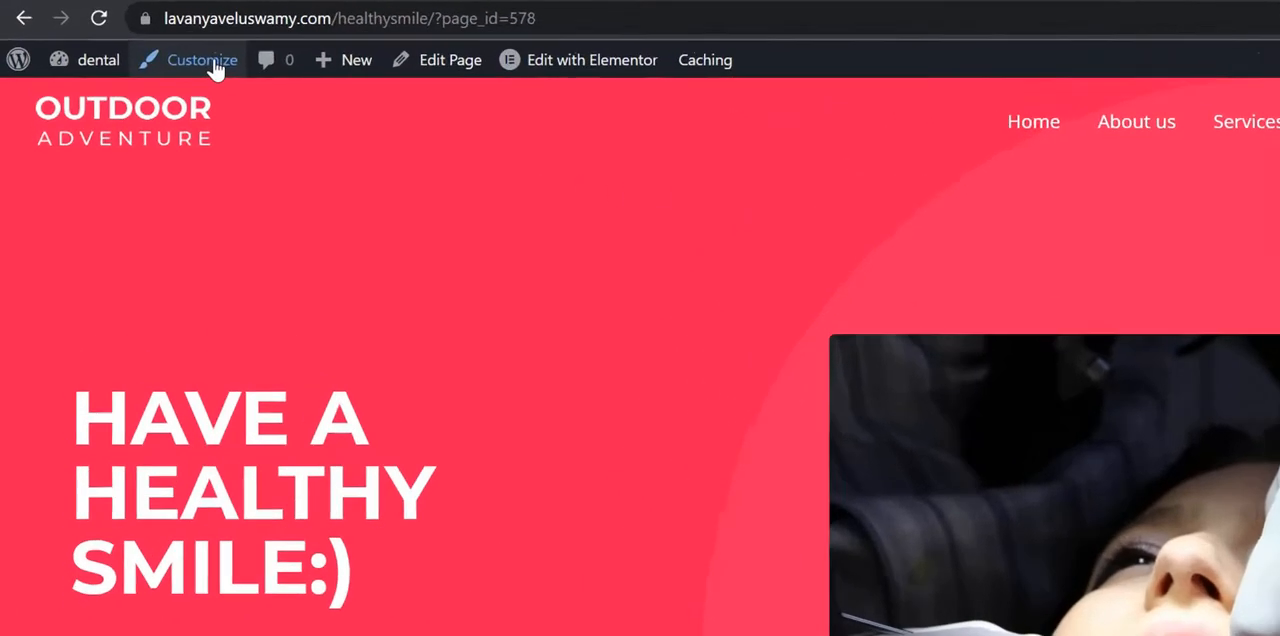
Customize the site header's Site Title & Logo element and remove its current logo image.
{"action": "left_click", "coordinate": [173, 51]}
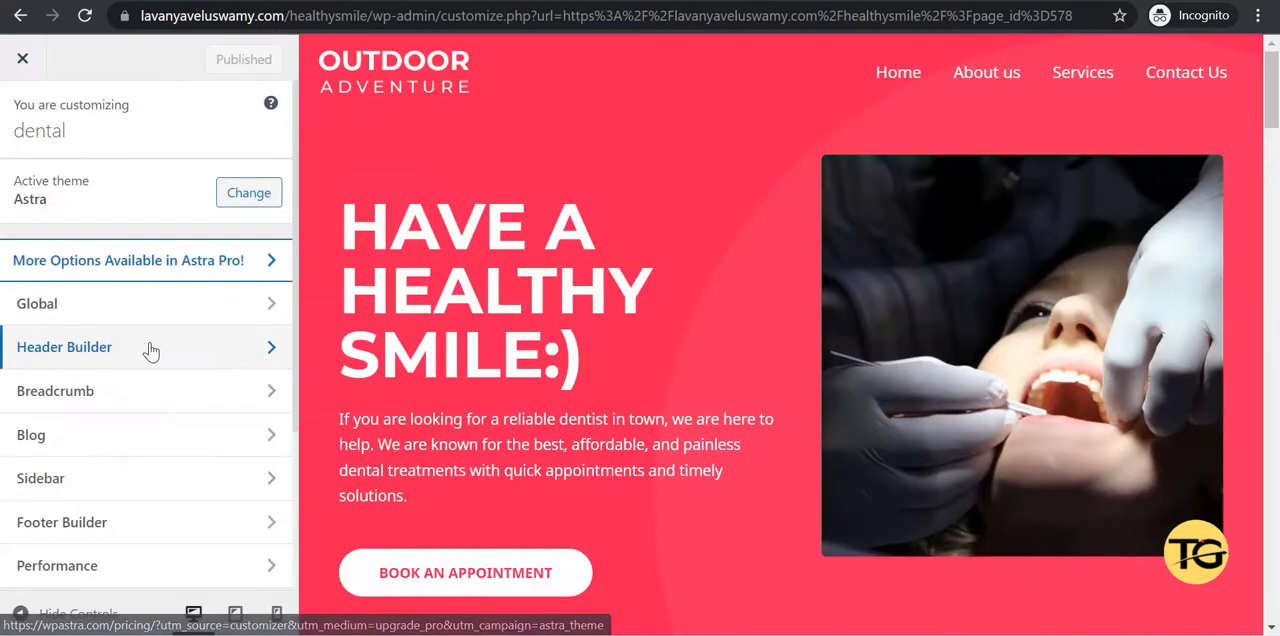
{"action": "left_click", "coordinate": [149, 350]}
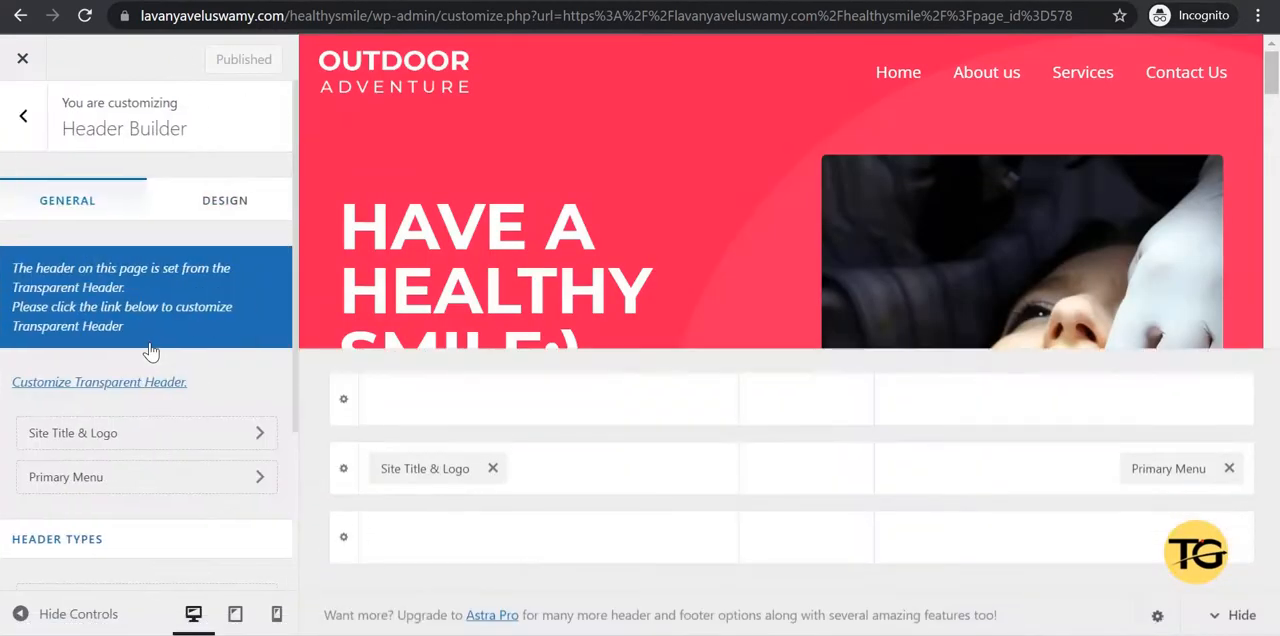
{"action": "left_click", "coordinate": [417, 471]}
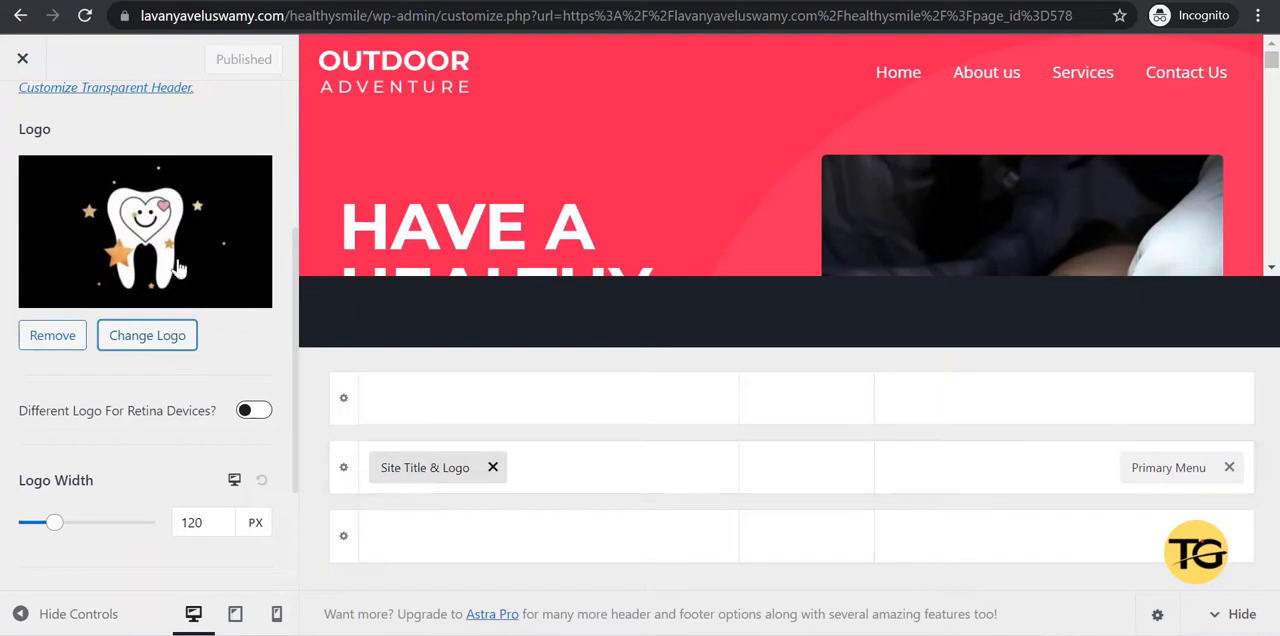
{"action": "left_click", "coordinate": [64, 337]}
Upload the image Dental_logo-removebg-preview as the new site logo and select it for cropping.
{"action": "left_click", "coordinate": [138, 209]}
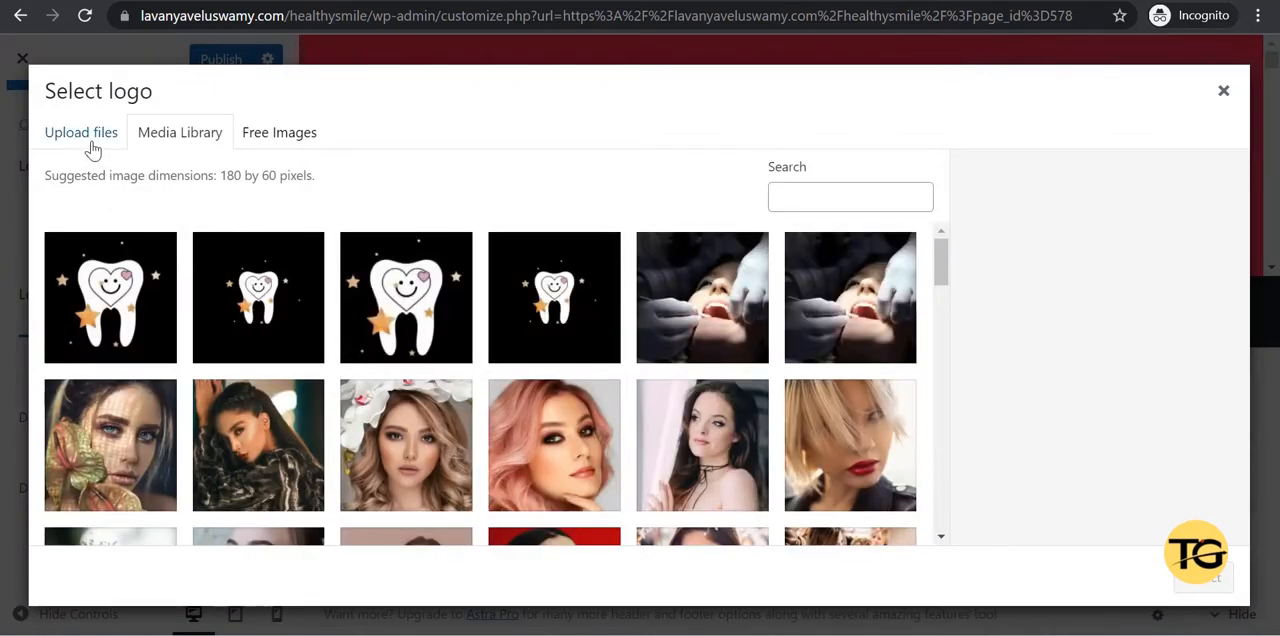
{"action": "left_click", "coordinate": [91, 148]}
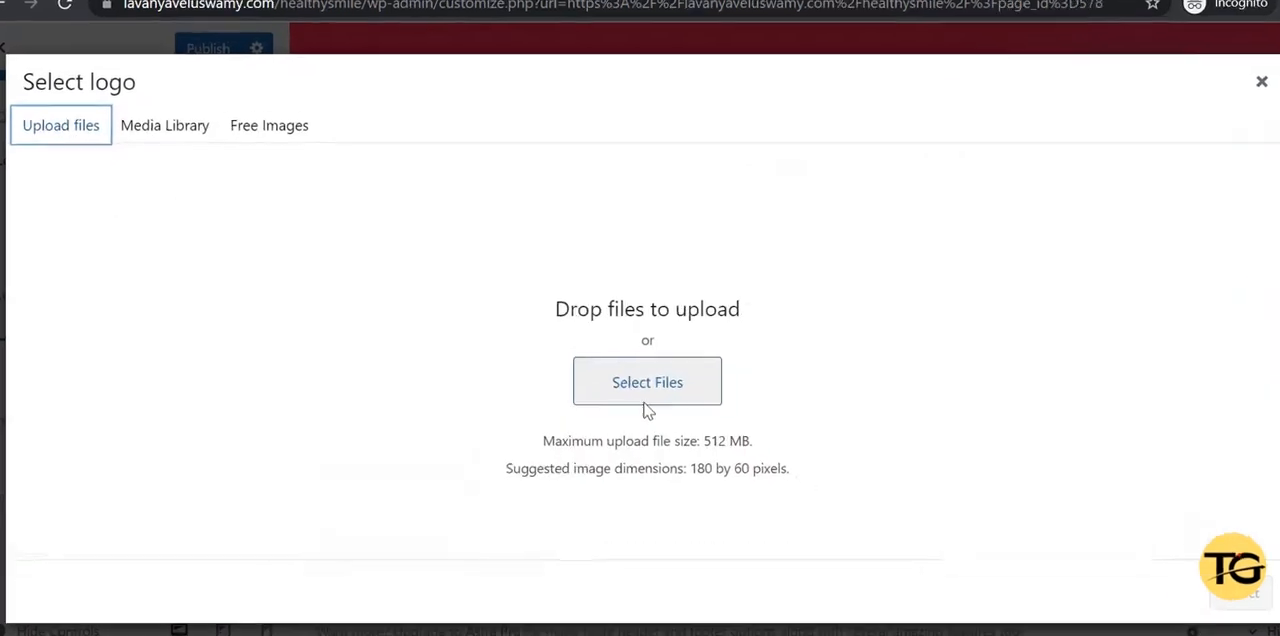
{"action": "left_click", "coordinate": [768, 458]}
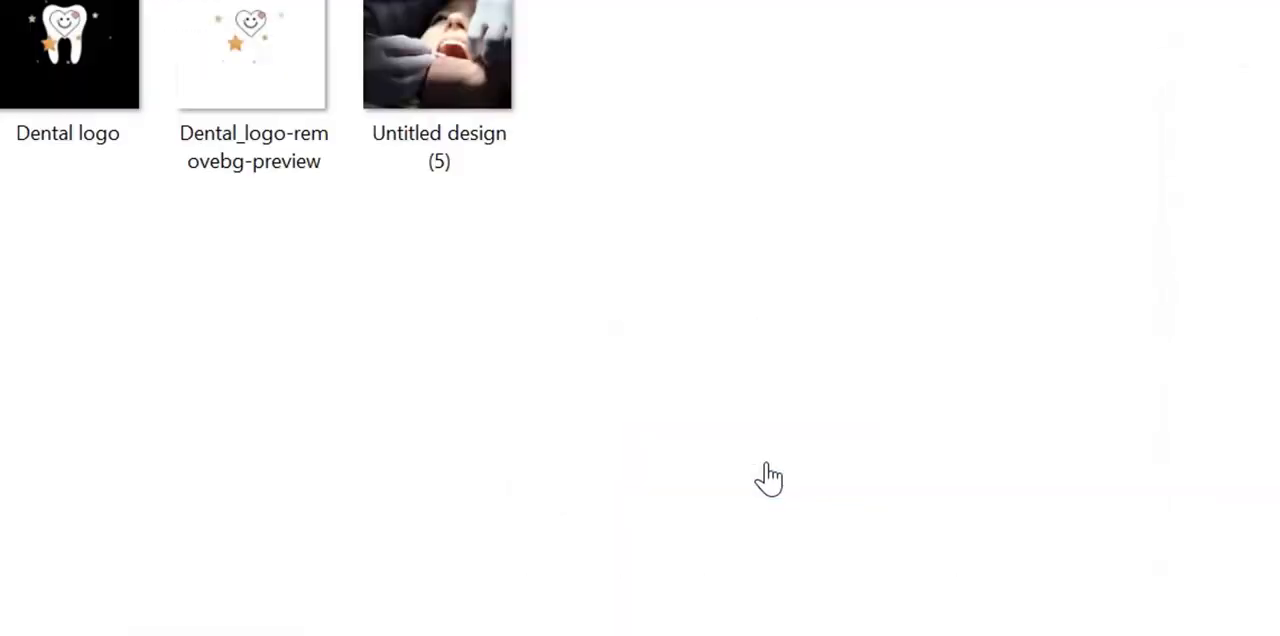
{"action": "left_click", "coordinate": [248, 50]}
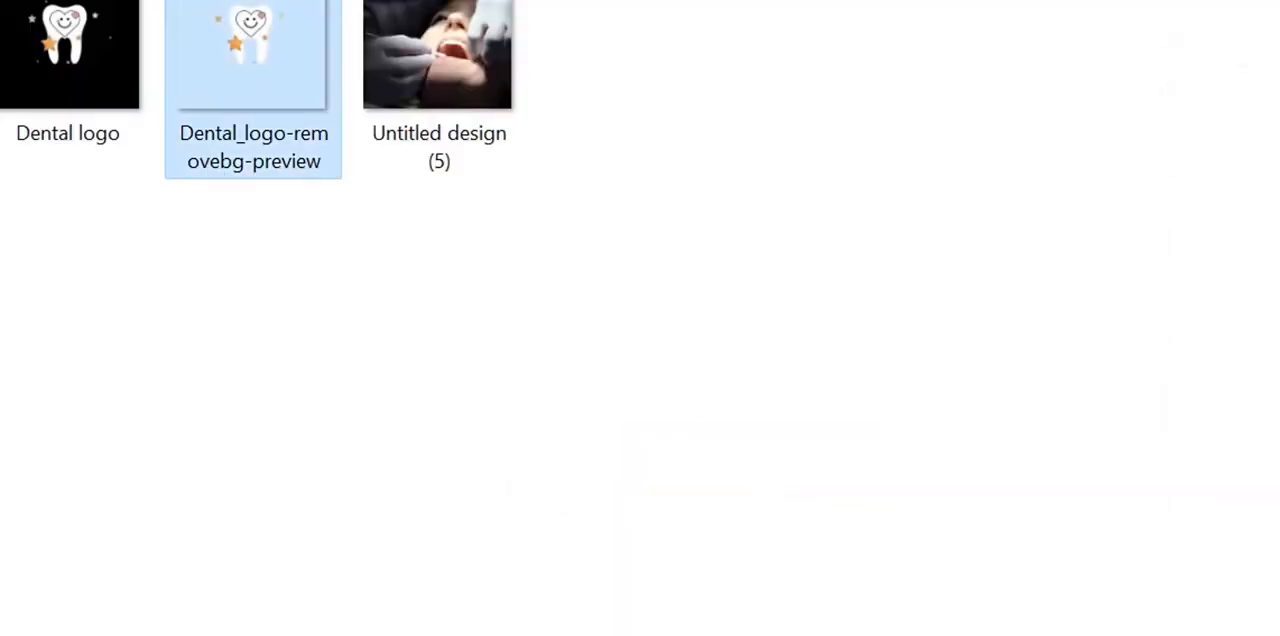
{"action": "left_click", "coordinate": [1270, 628]}
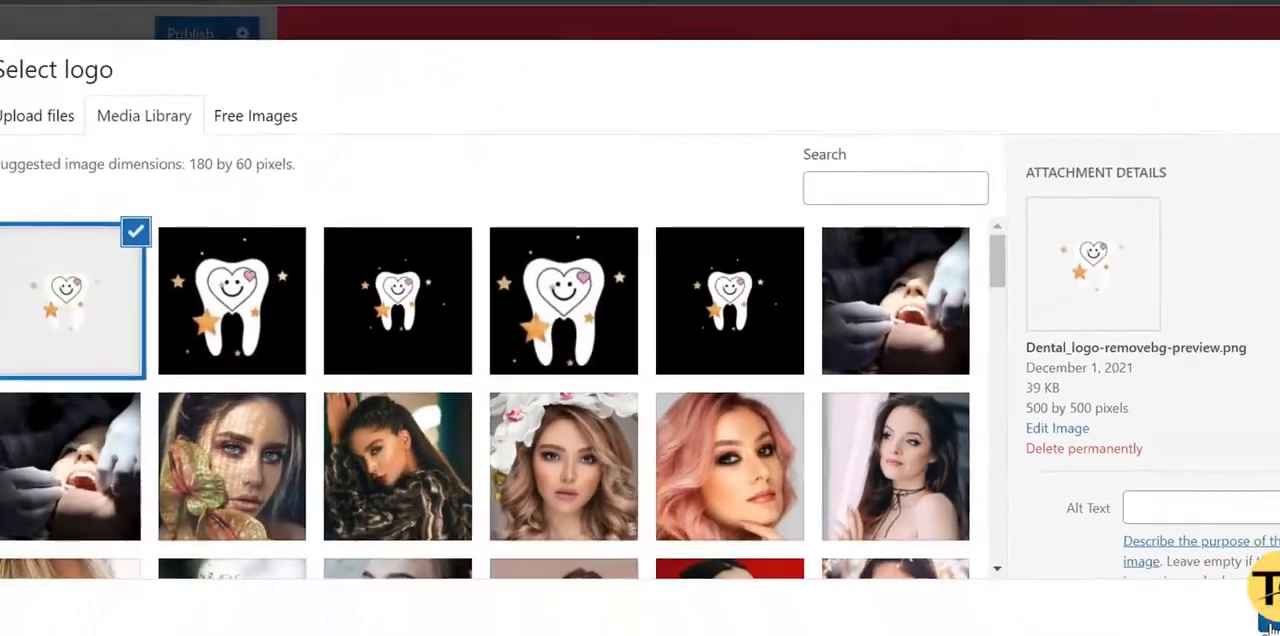
{"action": "left_click", "coordinate": [1271, 628]}
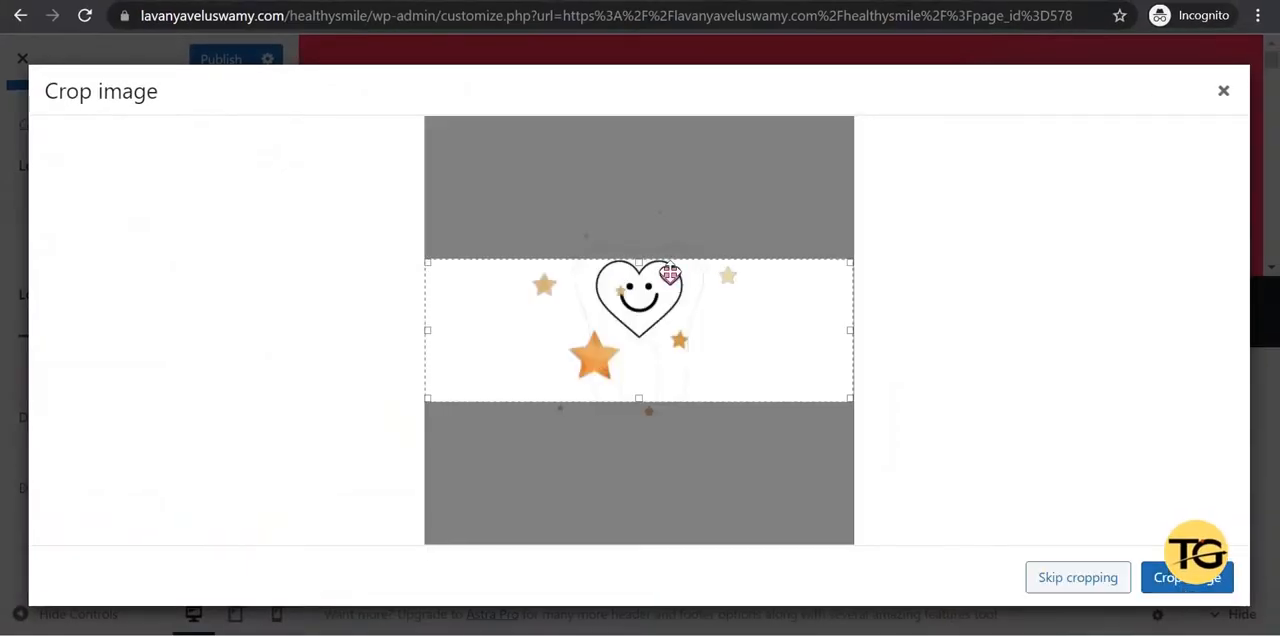
Extend the crop area upward and downward to include the whole tooth and crop the logo image.
{"action": "left_click_drag", "start_coordinate": [645, 260], "coordinate": [647, 212]}
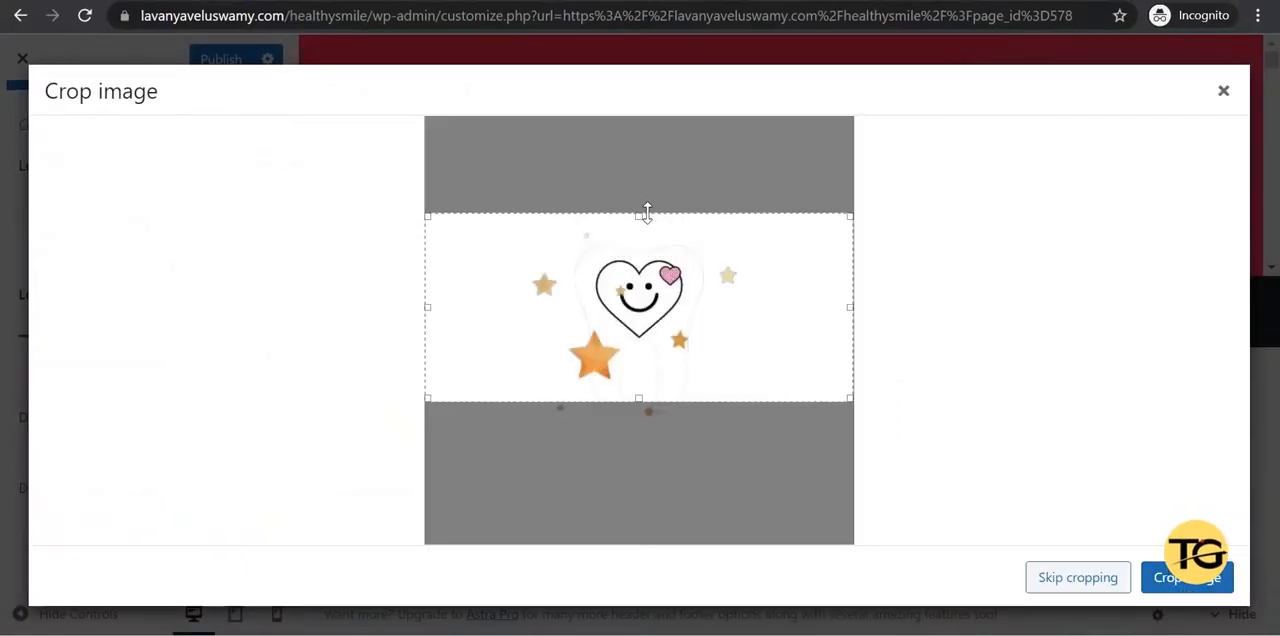
{"action": "left_click_drag", "start_coordinate": [642, 401], "coordinate": [648, 428]}
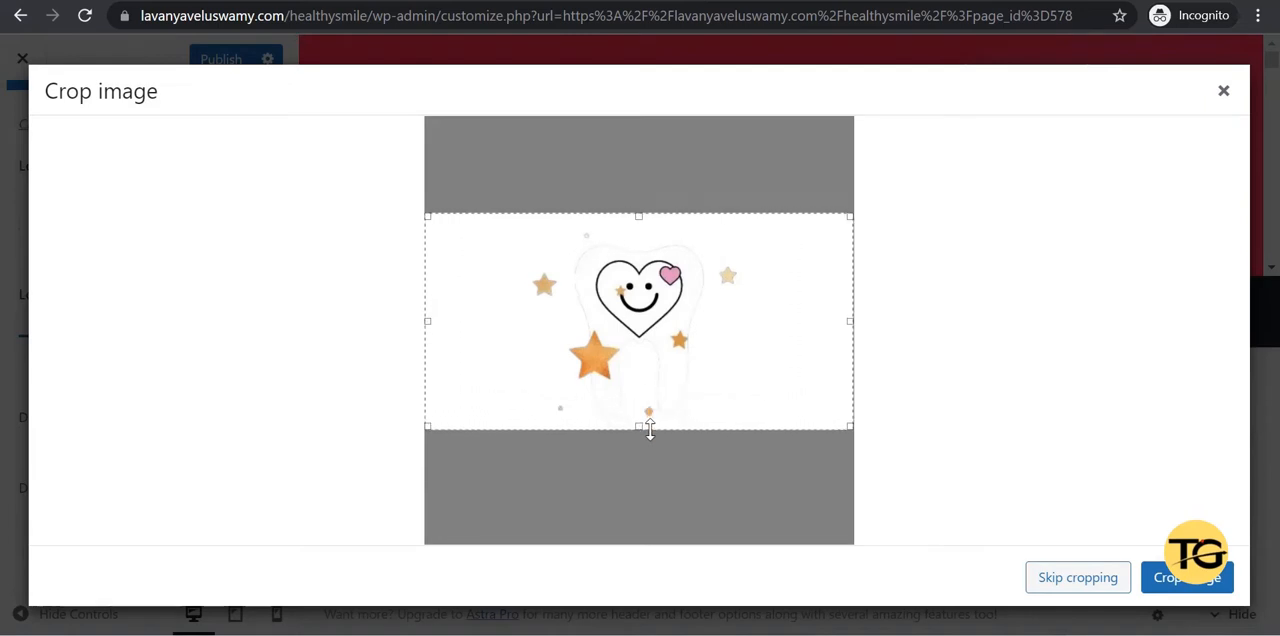
{"action": "left_click", "coordinate": [1190, 578]}
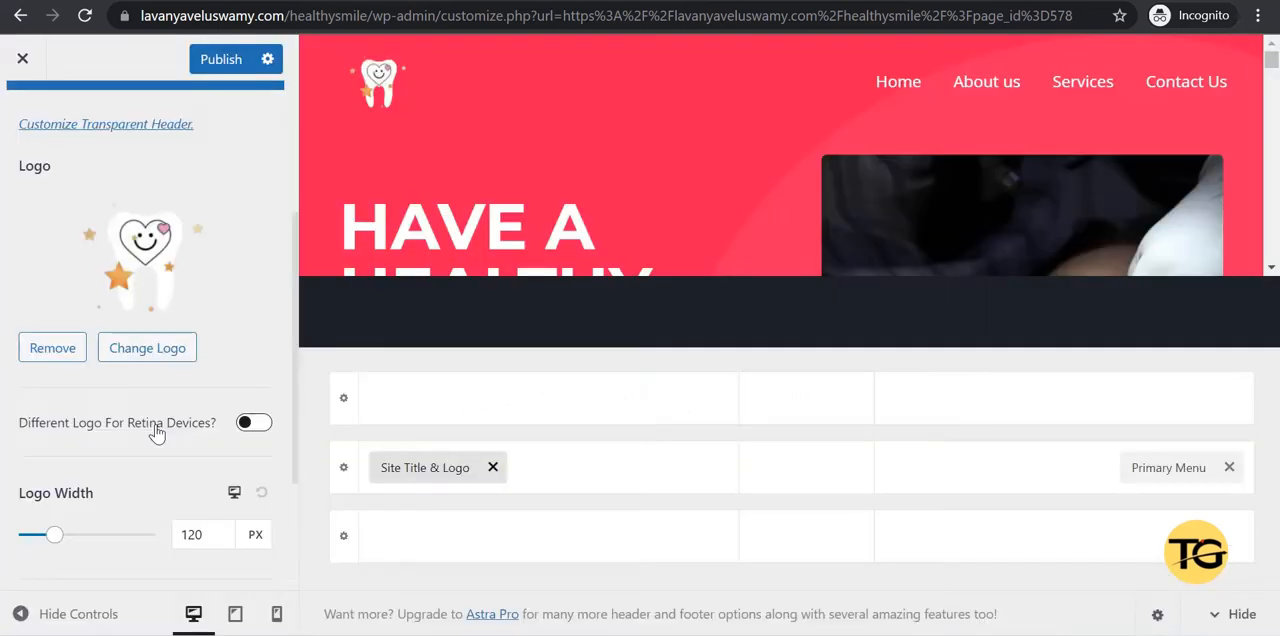
{"action": "scroll", "coordinate": [155, 432], "scroll_direction": "down", "scroll_amount": 2}
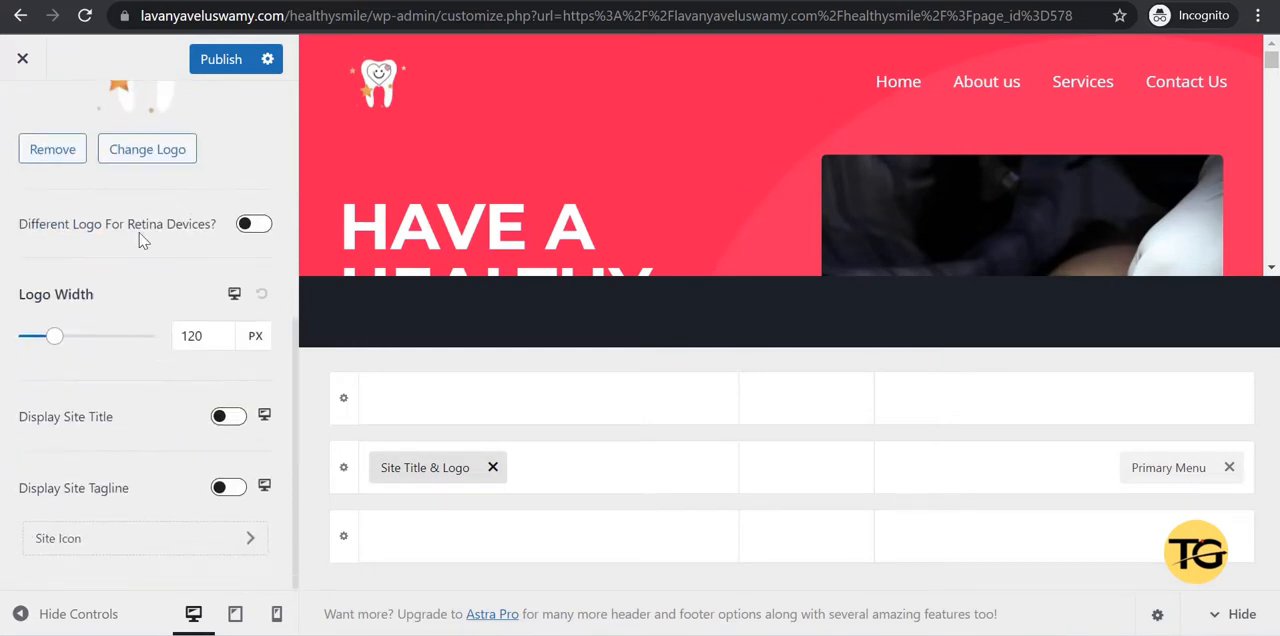
{"action": "left_click", "coordinate": [257, 225]}
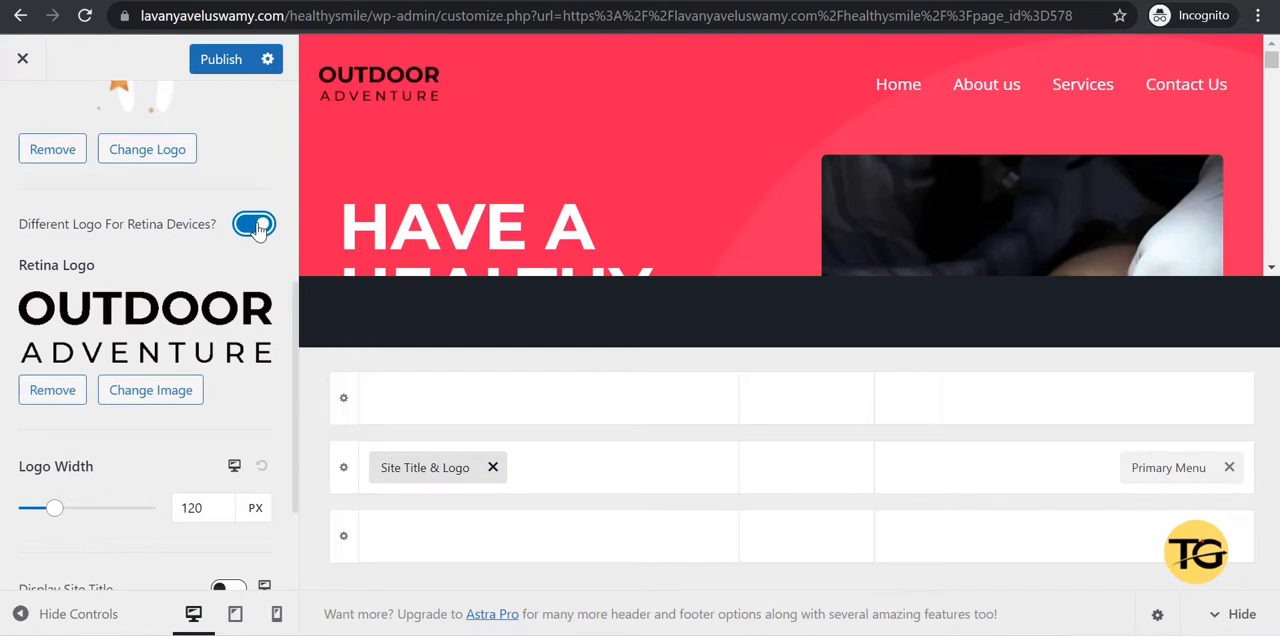
{"action": "left_click", "coordinate": [257, 226]}
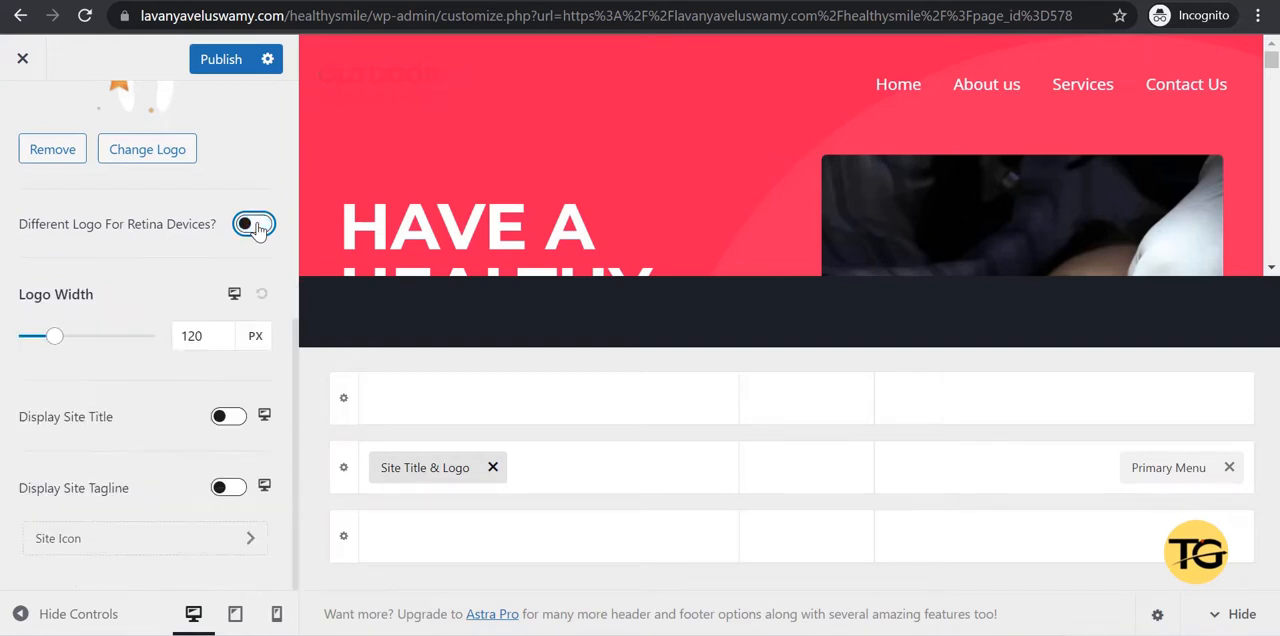
Turn off Different Logo for Transparent Header in the Transparent Header settings and publish the changes.
{"action": "scroll", "coordinate": [257, 226], "scroll_direction": "up", "scroll_amount": 5}
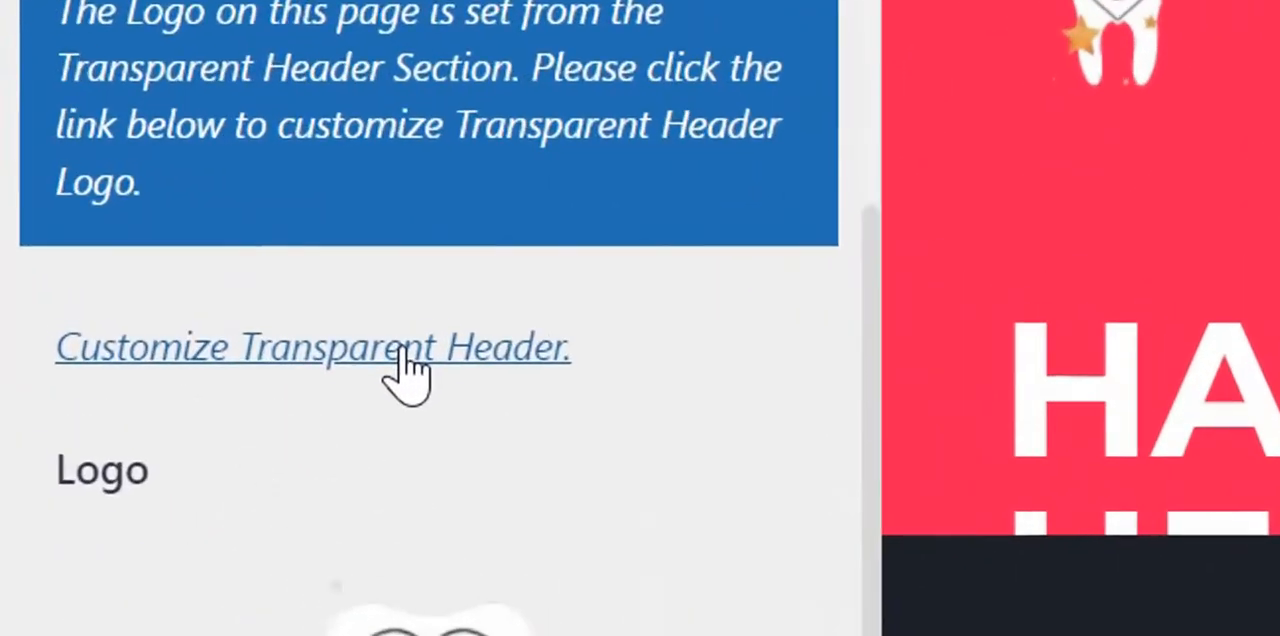
{"action": "left_click", "coordinate": [175, 233]}
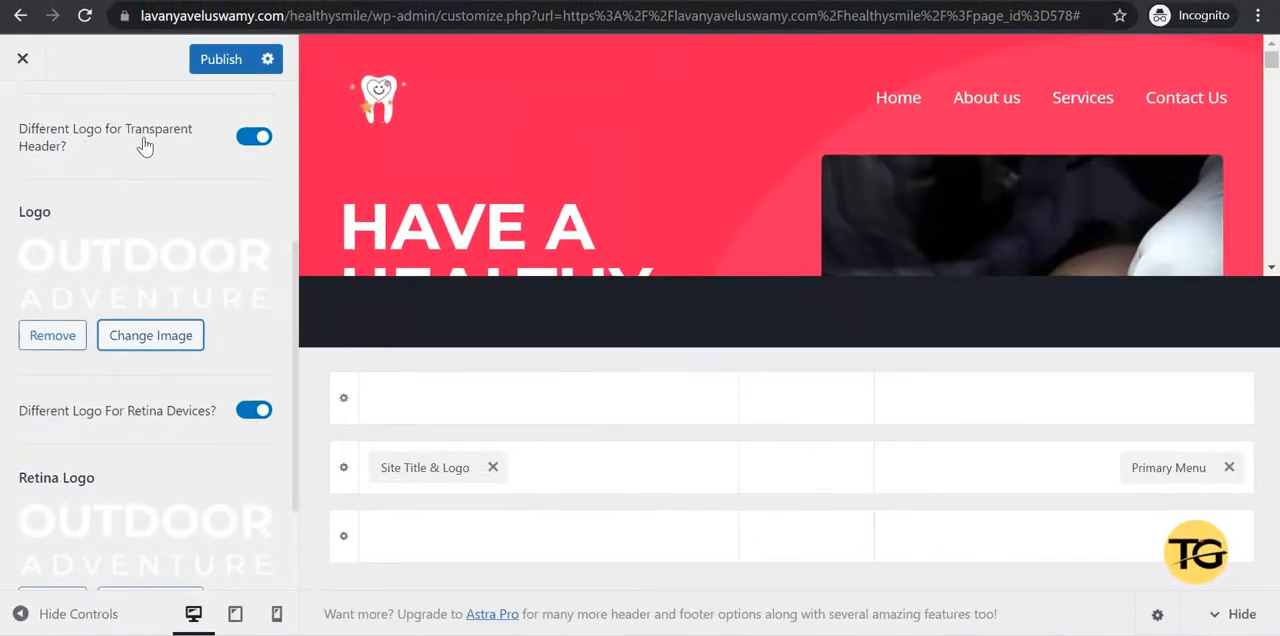
{"action": "left_click", "coordinate": [253, 137]}
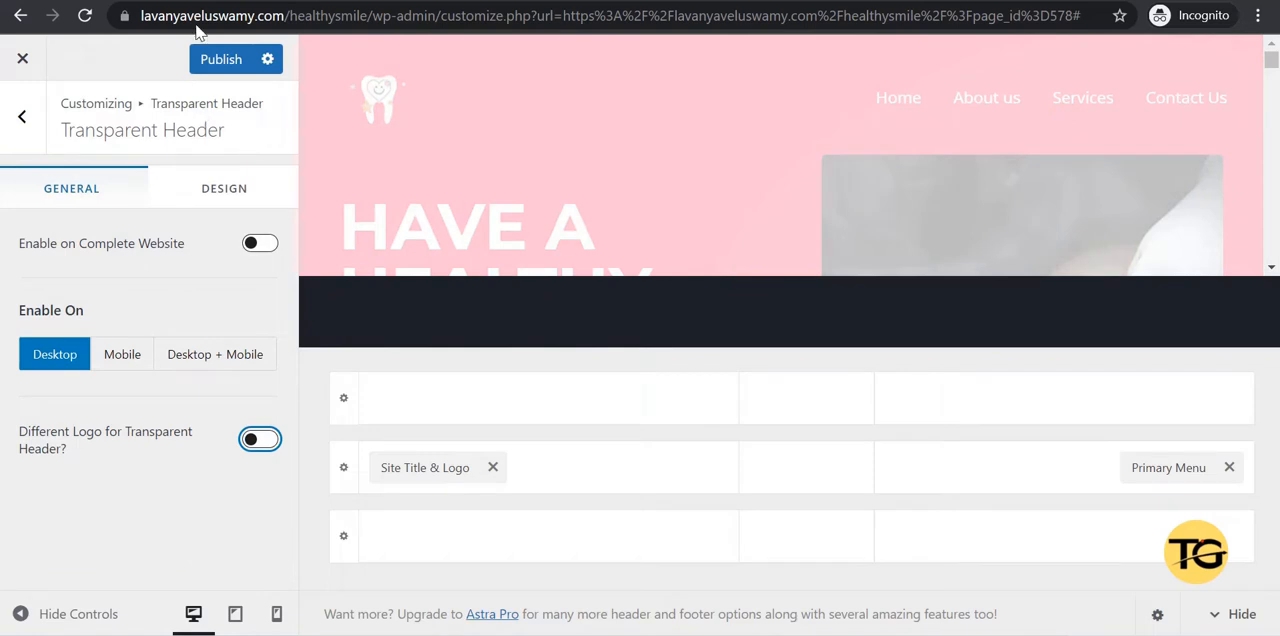
{"action": "left_click", "coordinate": [224, 62]}
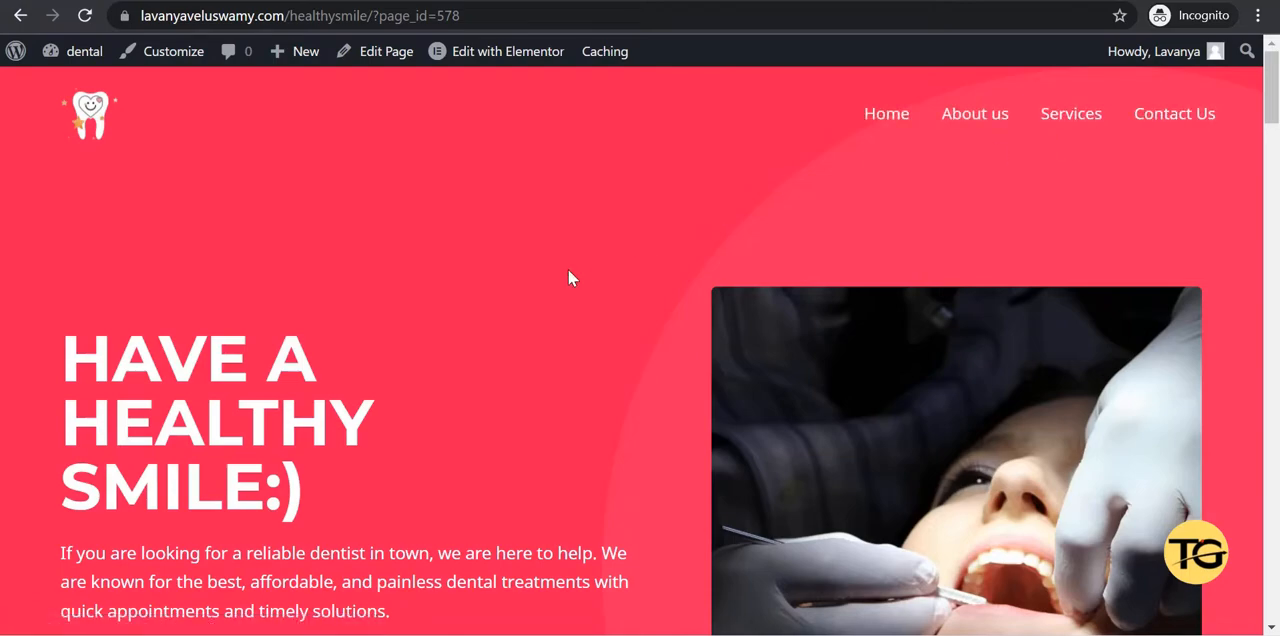
Look through the clinic's home page to examine the new logo and how the header behaves while scrolling.
{"action": "scroll", "coordinate": [568, 271], "scroll_direction": "down", "scroll_amount": 15}
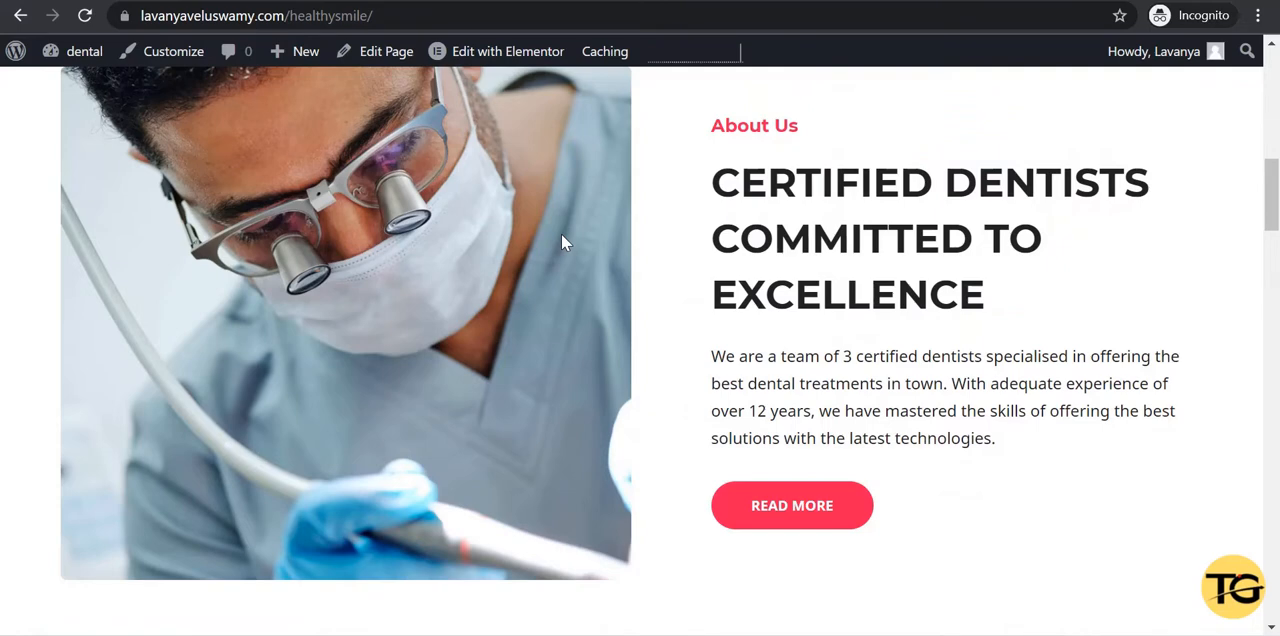
{"action": "scroll", "coordinate": [561, 235], "scroll_direction": "up", "scroll_amount": 8}
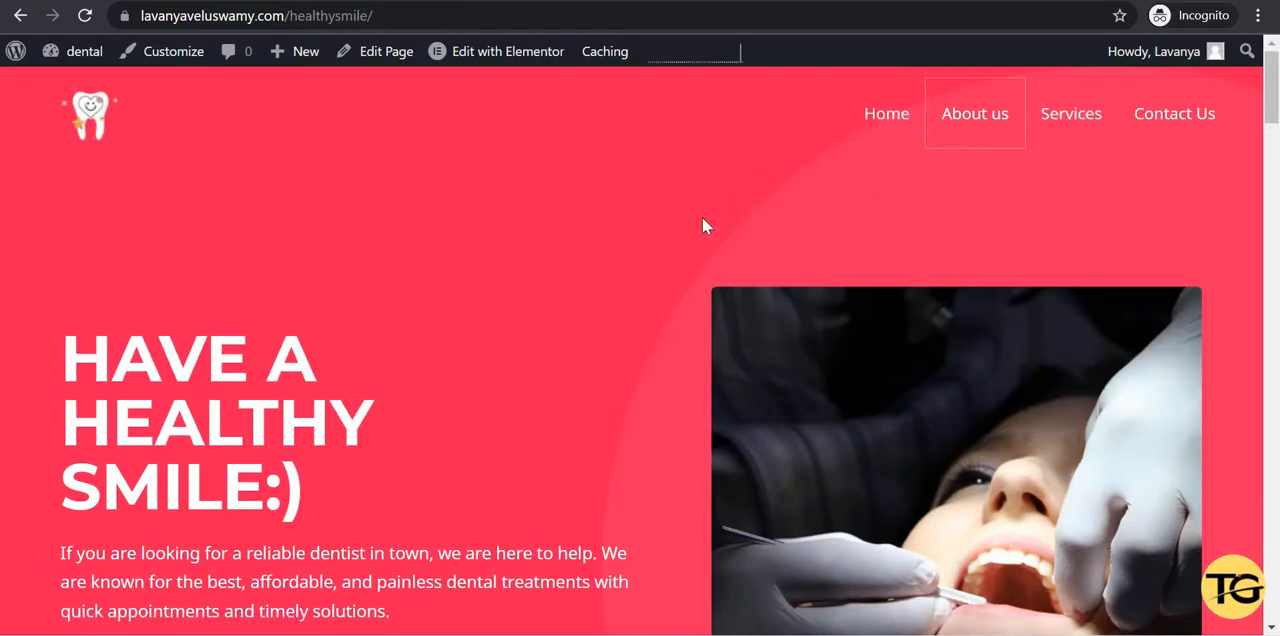
{"action": "scroll", "coordinate": [703, 225], "scroll_direction": "down", "scroll_amount": 2}
{"action": "scroll", "coordinate": [703, 225], "scroll_direction": "down", "scroll_amount": 7}
{"action": "scroll", "coordinate": [703, 225], "scroll_direction": "up", "scroll_amount": 9}
{"action": "scroll", "coordinate": [632, 350], "scroll_direction": "down", "scroll_amount": 4}
{"action": "scroll", "coordinate": [573, 440], "scroll_direction": "up", "scroll_amount": 3}
{"action": "scroll", "coordinate": [573, 440], "scroll_direction": "down", "scroll_amount": 5}
{"action": "scroll", "coordinate": [572, 441], "scroll_direction": "down", "scroll_amount": 12}
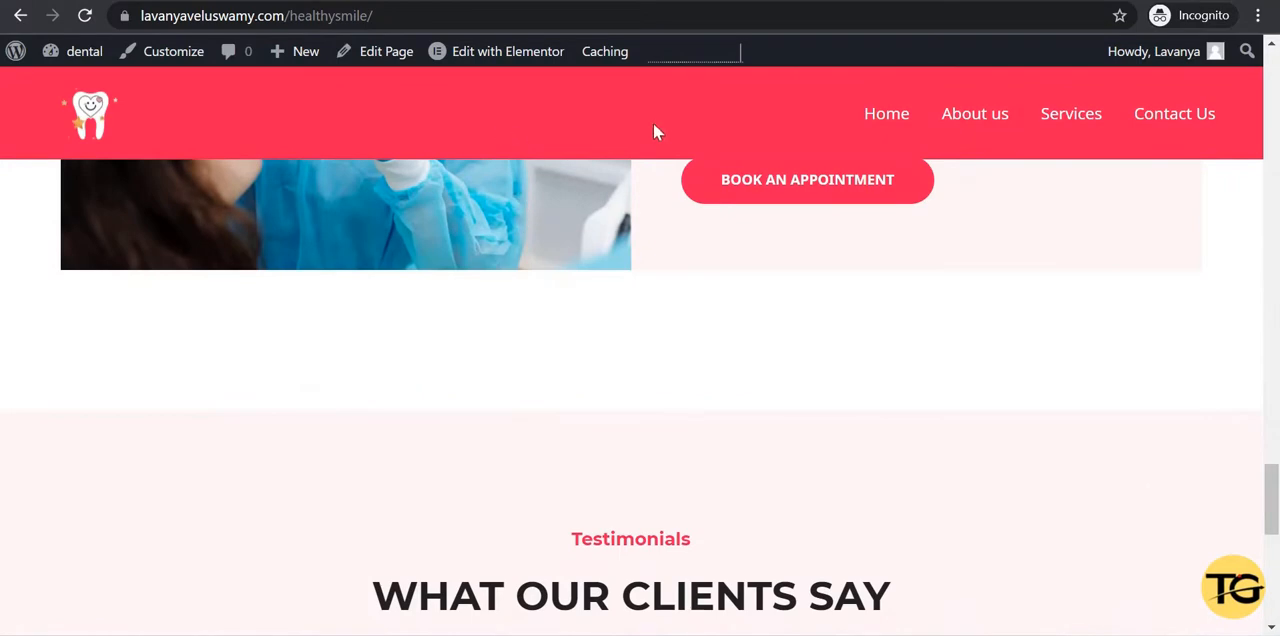
Test the Services and About us links in the home page's header menu.
{"action": "left_click", "coordinate": [1071, 123]}
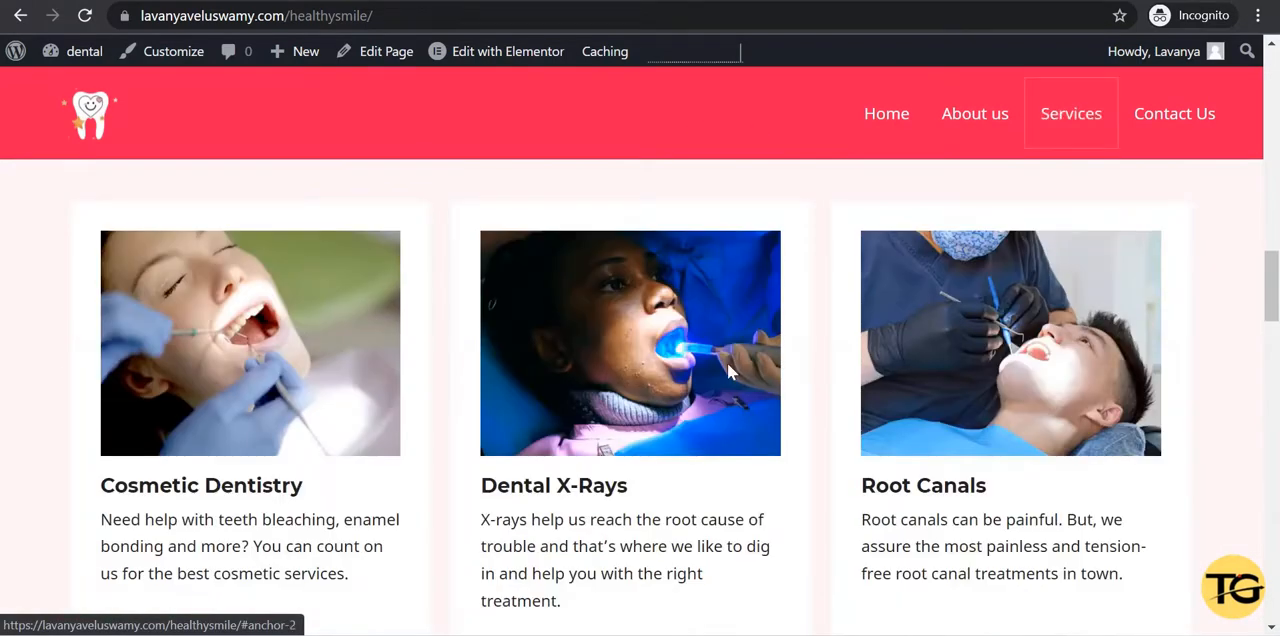
{"action": "left_click", "coordinate": [973, 123]}
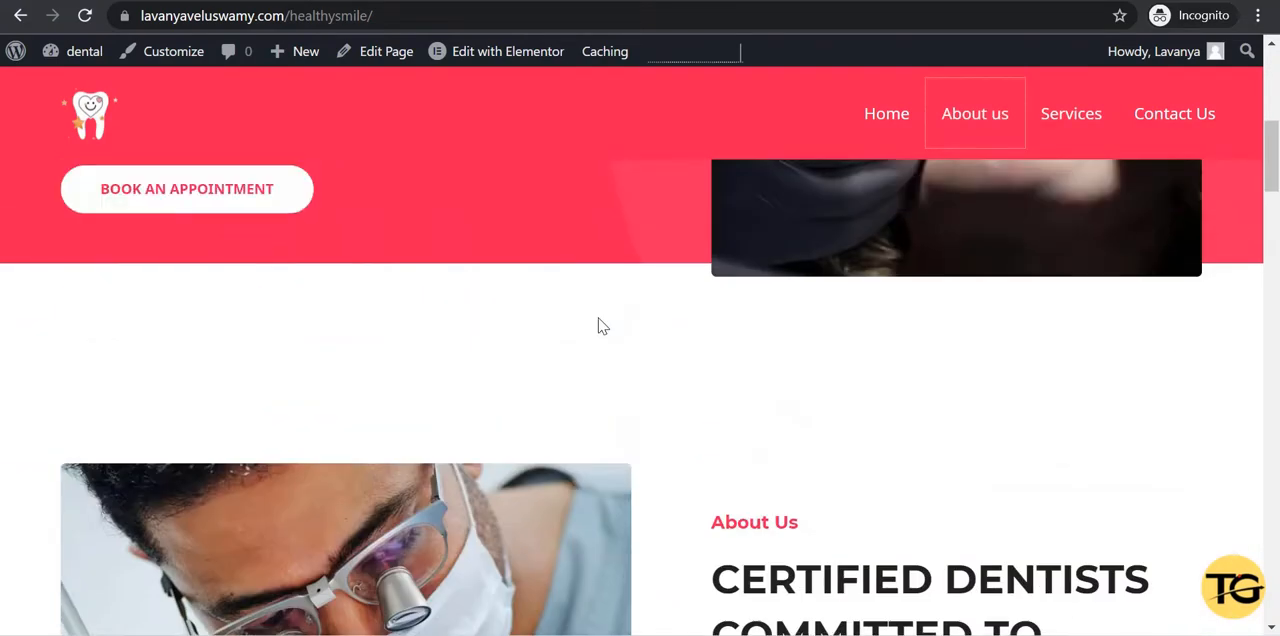
{"action": "scroll", "coordinate": [497, 286], "scroll_direction": "down", "scroll_amount": 4}
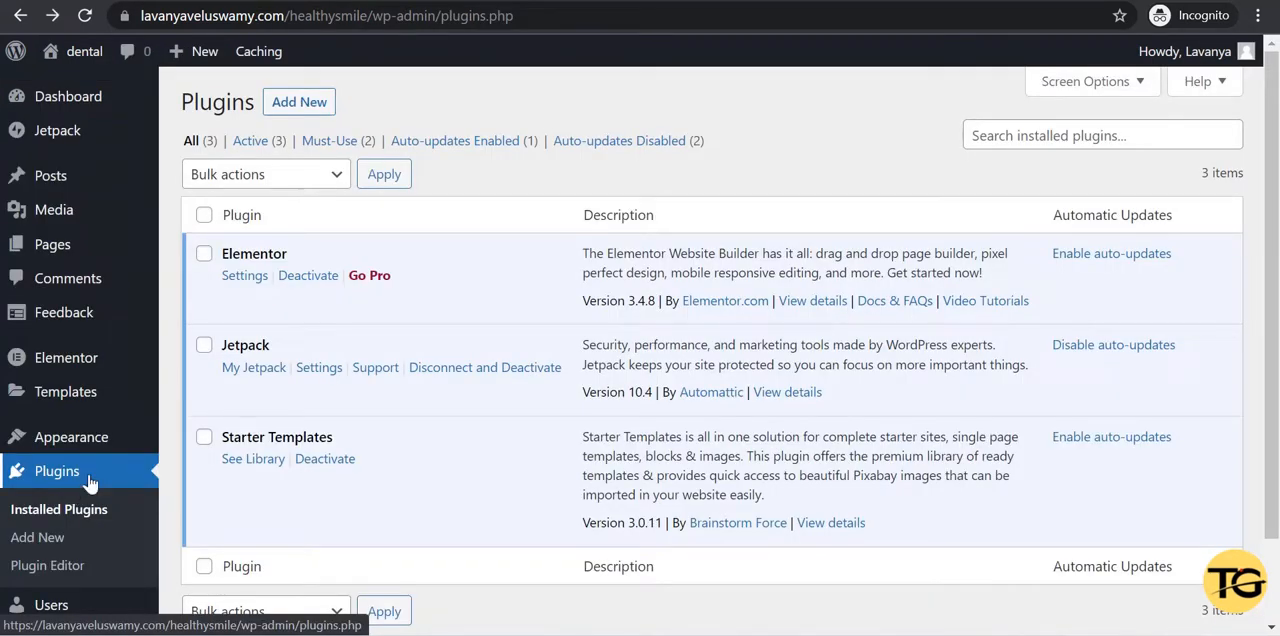
Search the plugin directory for sticky, and install and activate the myStickymenu plugin.
{"action": "left_click", "coordinate": [298, 103]}
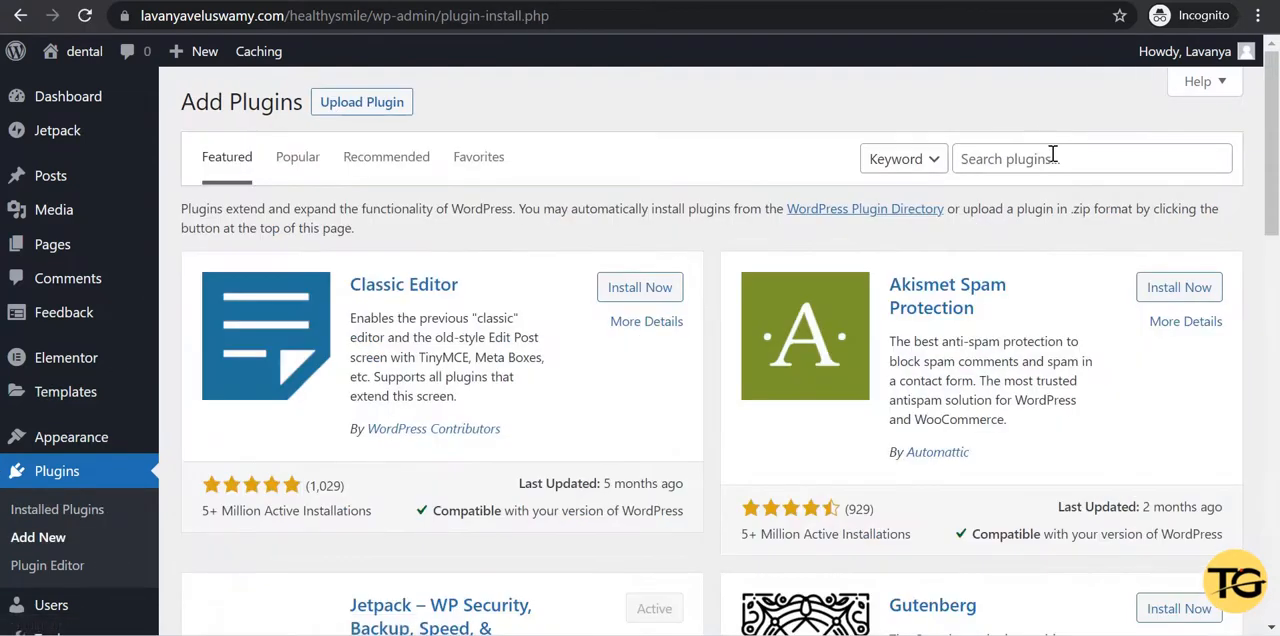
{"action": "left_click", "coordinate": [1052, 156]}
{"action": "type", "text": "sticky"}
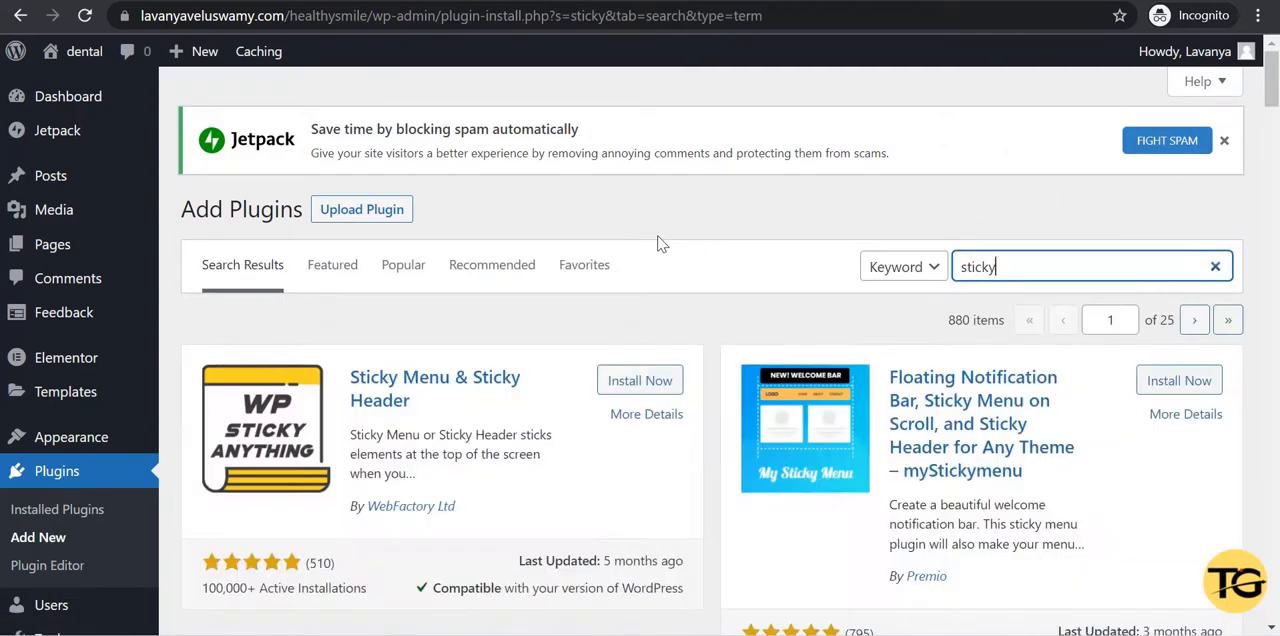
{"action": "scroll", "coordinate": [835, 322], "scroll_direction": "down", "scroll_amount": 1}
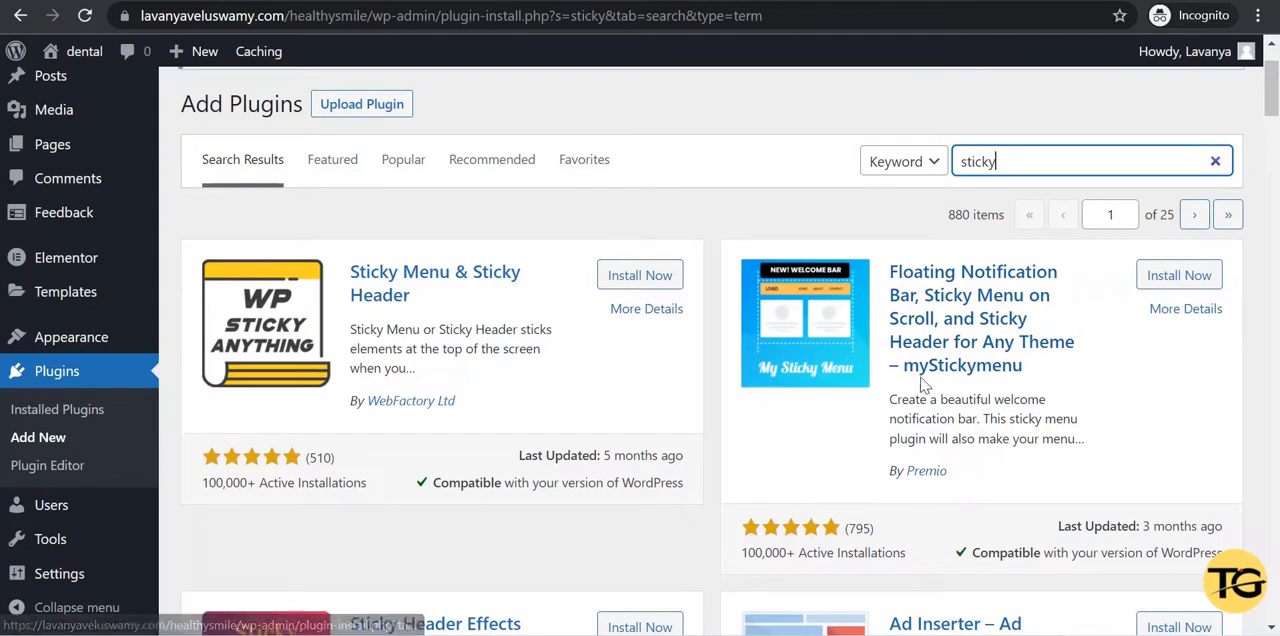
{"action": "left_click", "coordinate": [1167, 284]}
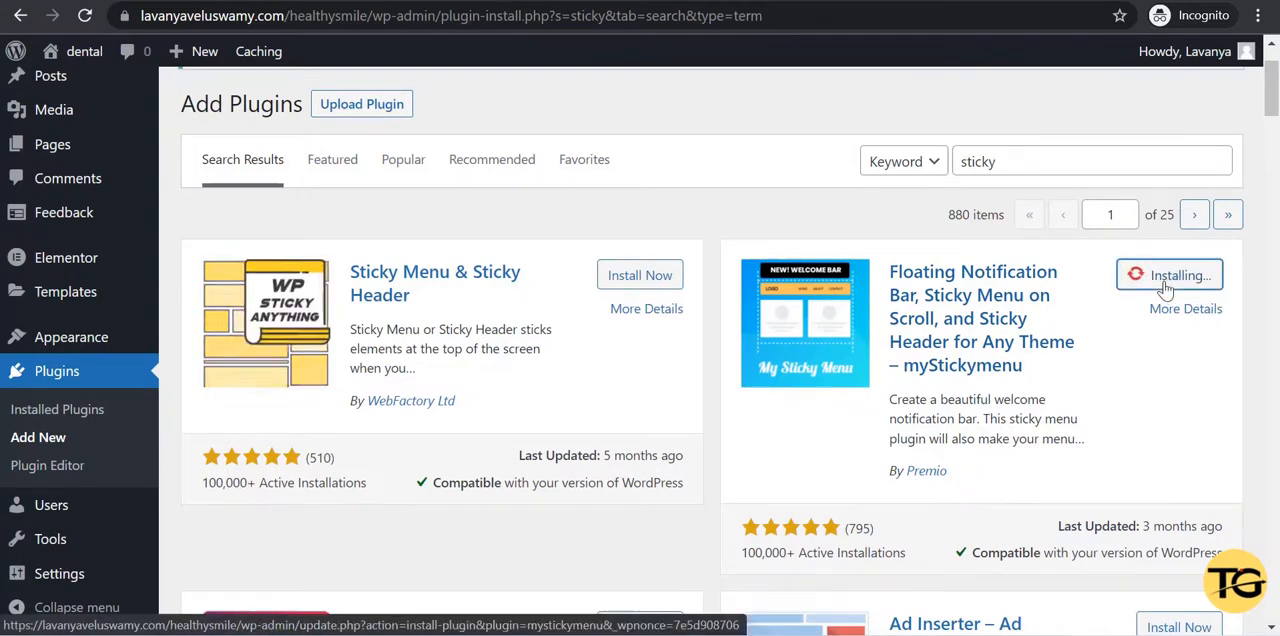
{"action": "left_click", "coordinate": [1167, 280]}
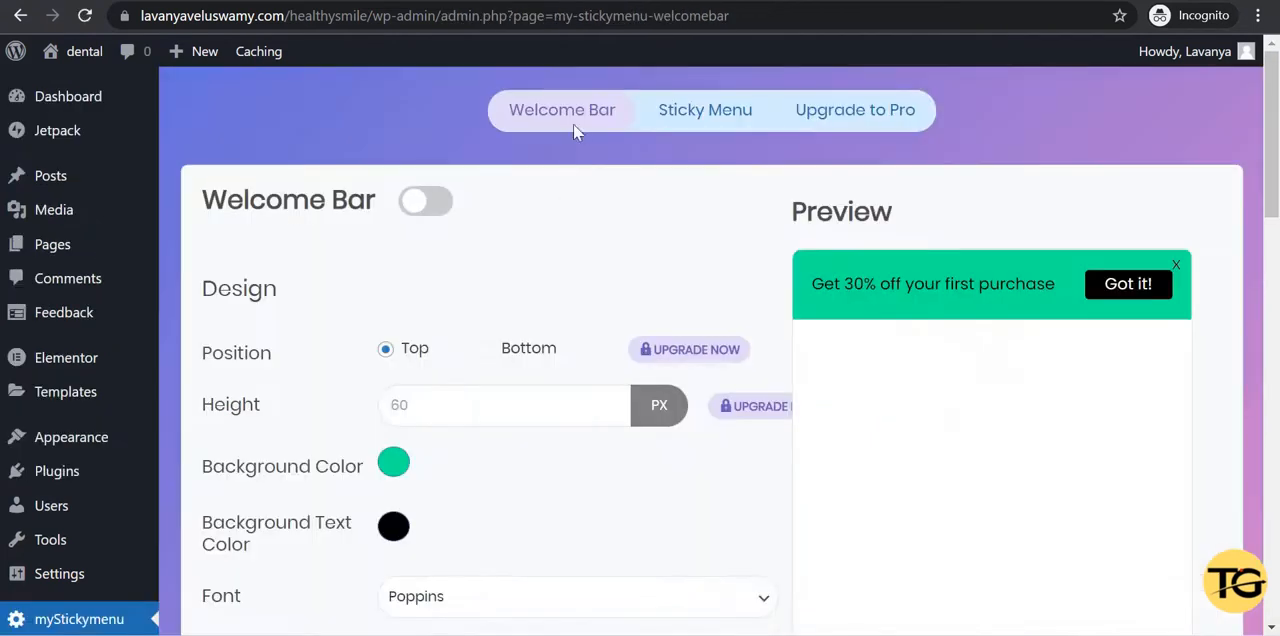
Review the Sticky Menu settings, including the sticky class and sticky background color, and save them.
{"action": "left_click", "coordinate": [719, 133]}
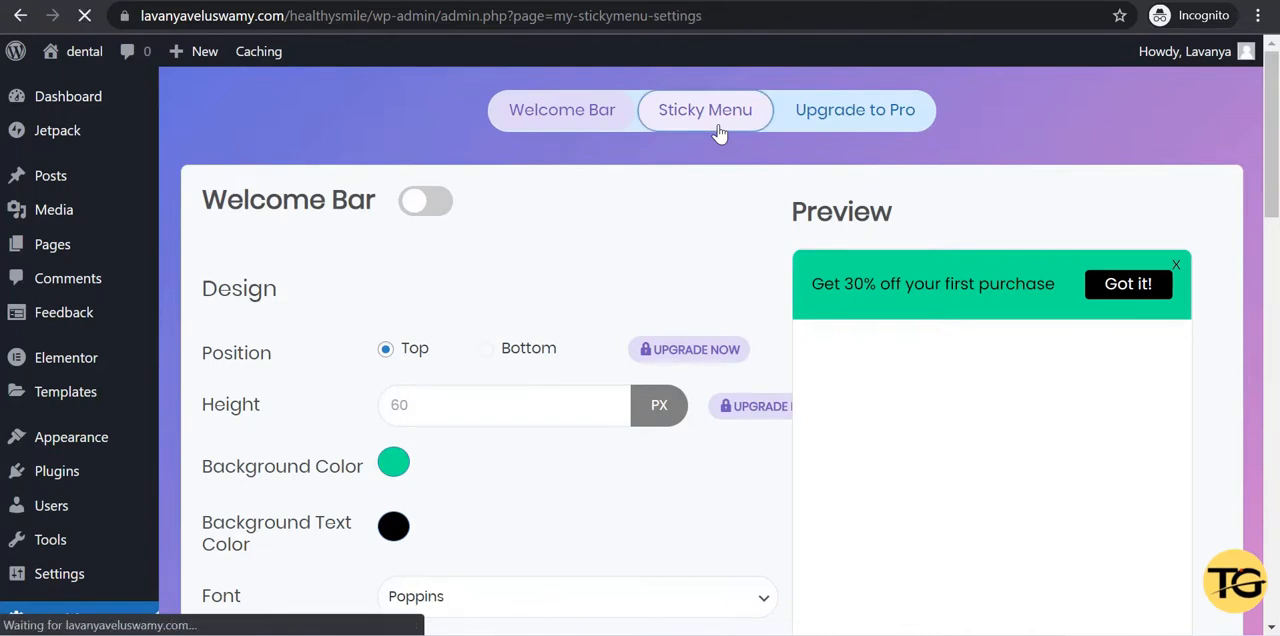
{"action": "scroll", "coordinate": [592, 255], "scroll_direction": "down", "scroll_amount": 2}
{"action": "scroll", "coordinate": [592, 255], "scroll_direction": "down", "scroll_amount": 2}
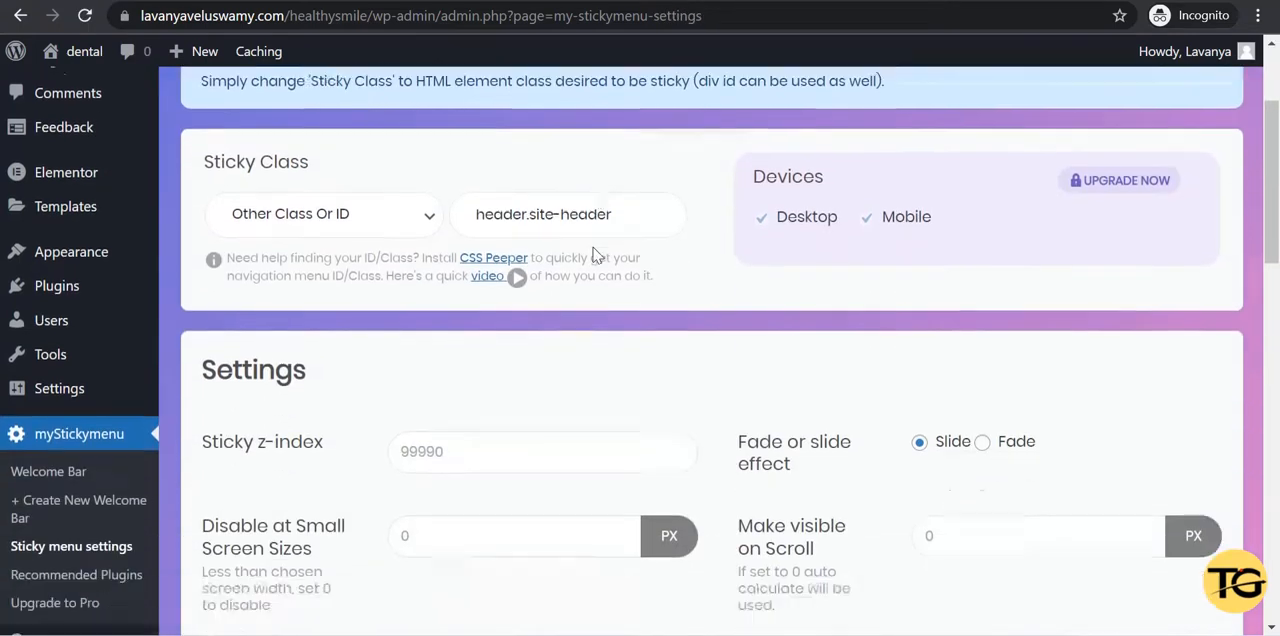
{"action": "scroll", "coordinate": [592, 255], "scroll_direction": "down", "scroll_amount": 1}
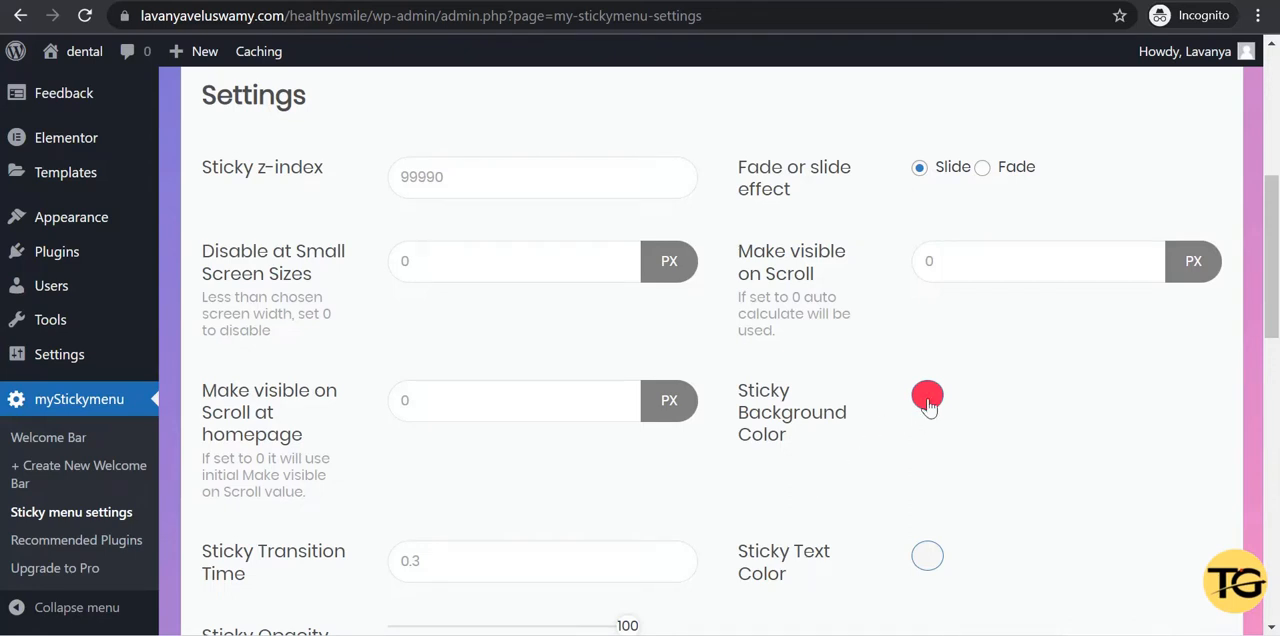
{"action": "scroll", "coordinate": [807, 467], "scroll_direction": "down", "scroll_amount": 12}
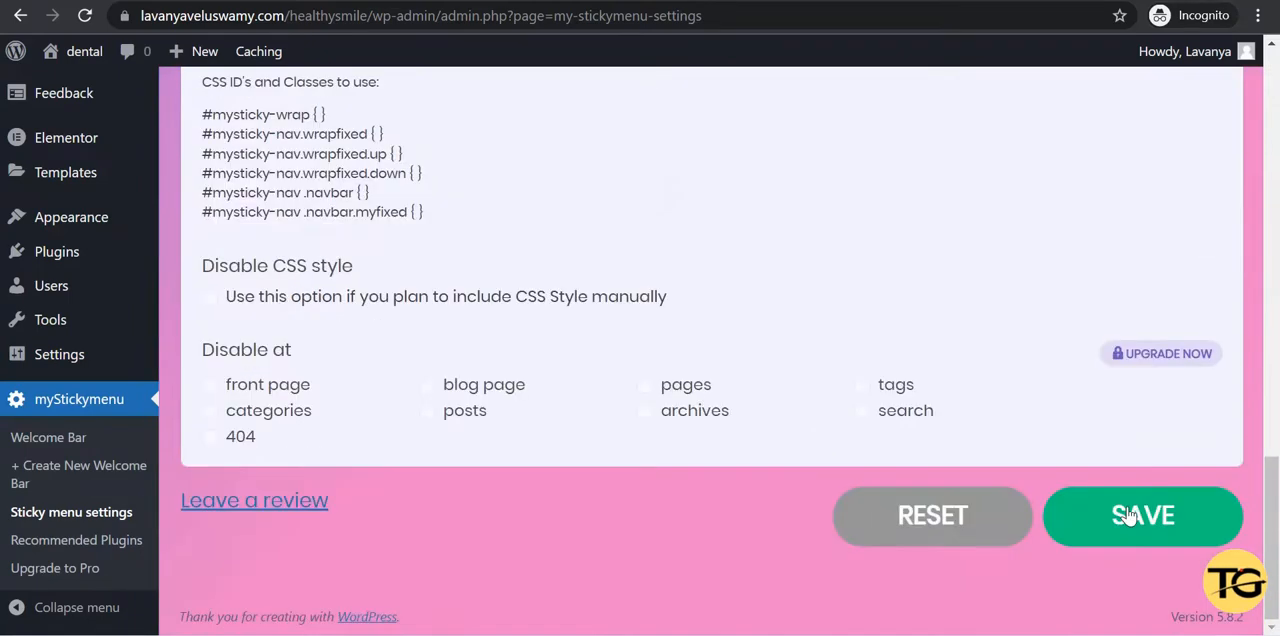
{"action": "left_click", "coordinate": [1128, 515]}
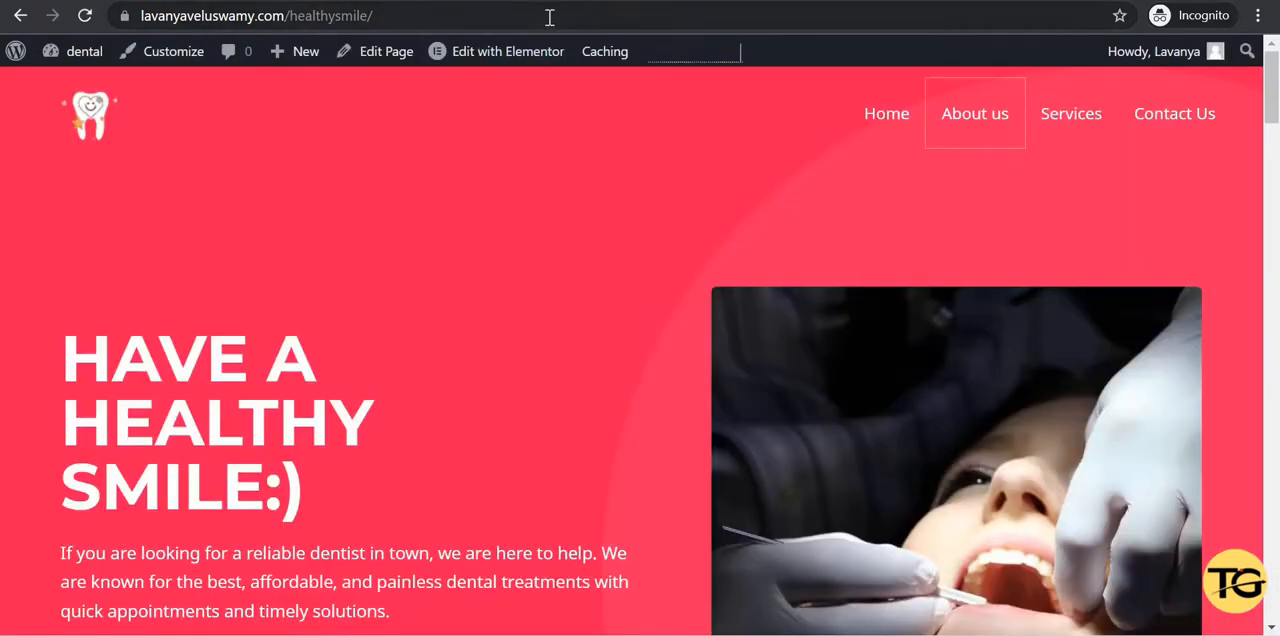
Reload the clinic's home page and check whether the header menu stays in view while scrolling.
{"action": "left_click", "coordinate": [549, 17]}
{"action": "key", "text": "Return"}
{"action": "scroll", "coordinate": [546, 208], "scroll_direction": "down", "scroll_amount": 5}
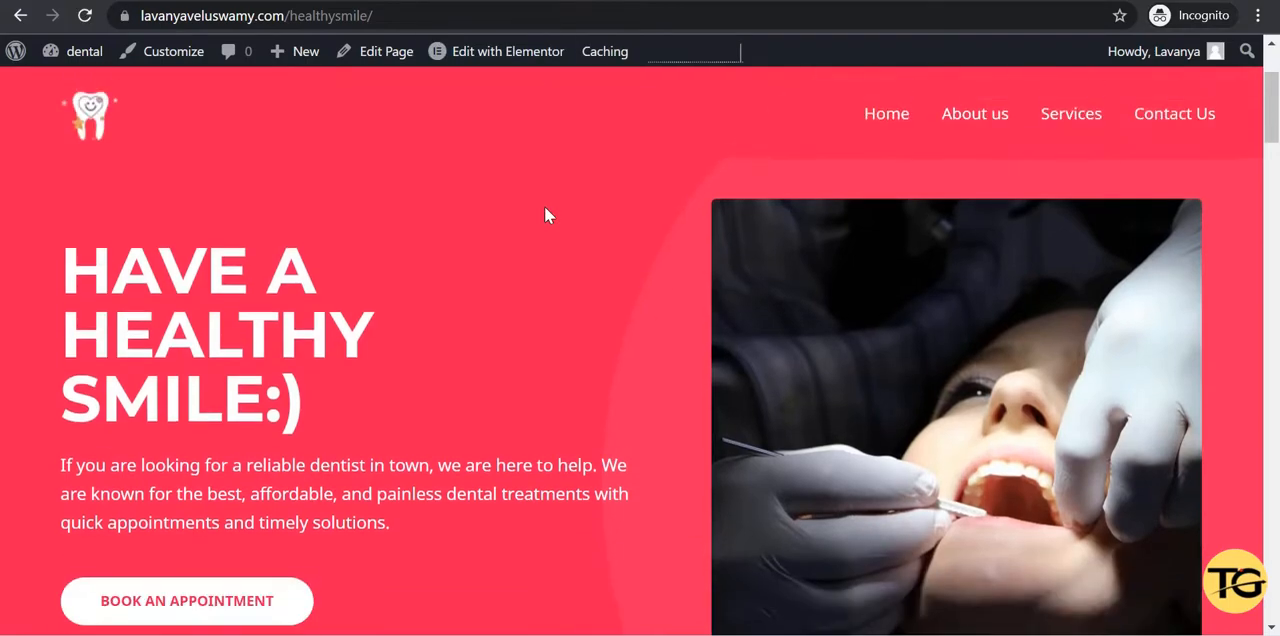
{"action": "scroll", "coordinate": [546, 208], "scroll_direction": "up", "scroll_amount": 4}
{"action": "scroll", "coordinate": [546, 208], "scroll_direction": "down", "scroll_amount": 6}
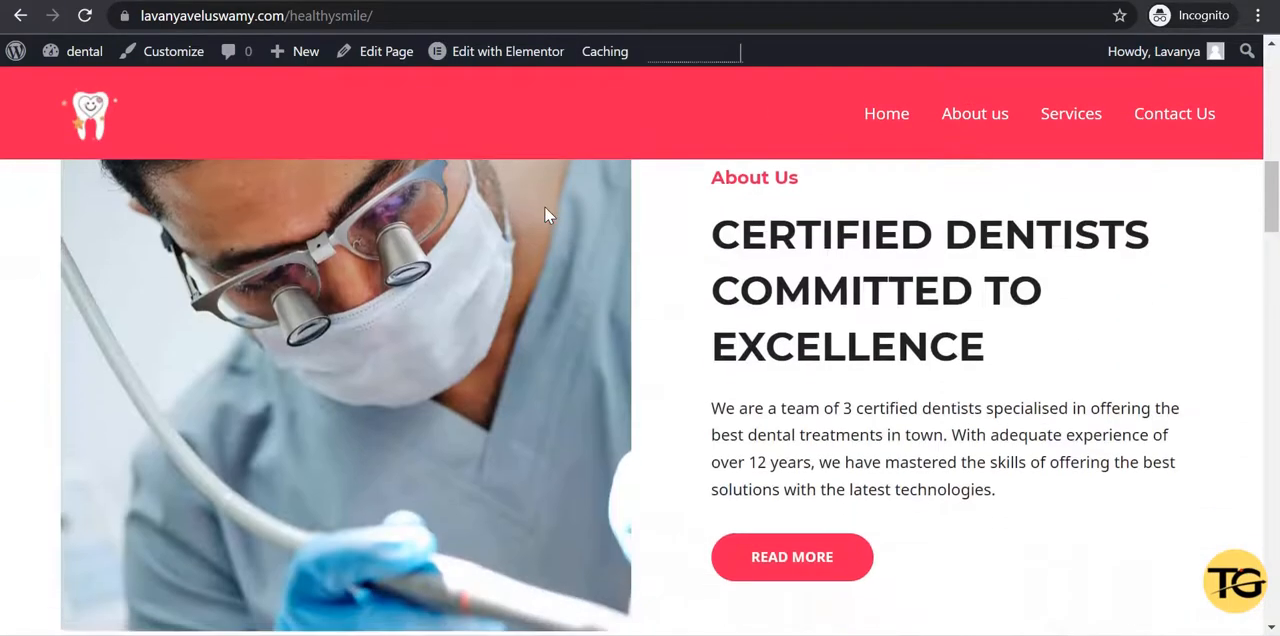
{"action": "scroll", "coordinate": [546, 208], "scroll_direction": "up", "scroll_amount": 8}
{"action": "scroll", "coordinate": [545, 214], "scroll_direction": "down", "scroll_amount": 5}
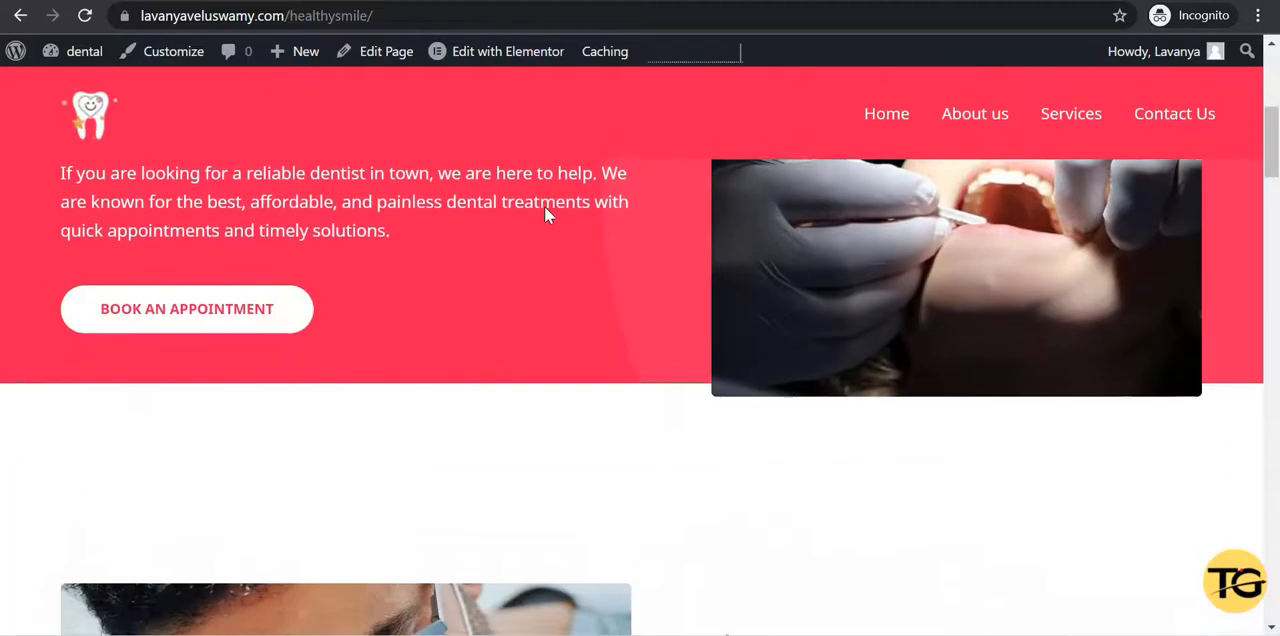
{"action": "scroll", "coordinate": [545, 214], "scroll_direction": "up", "scroll_amount": 5}
{"action": "scroll", "coordinate": [787, 446], "scroll_direction": "down", "scroll_amount": 8}
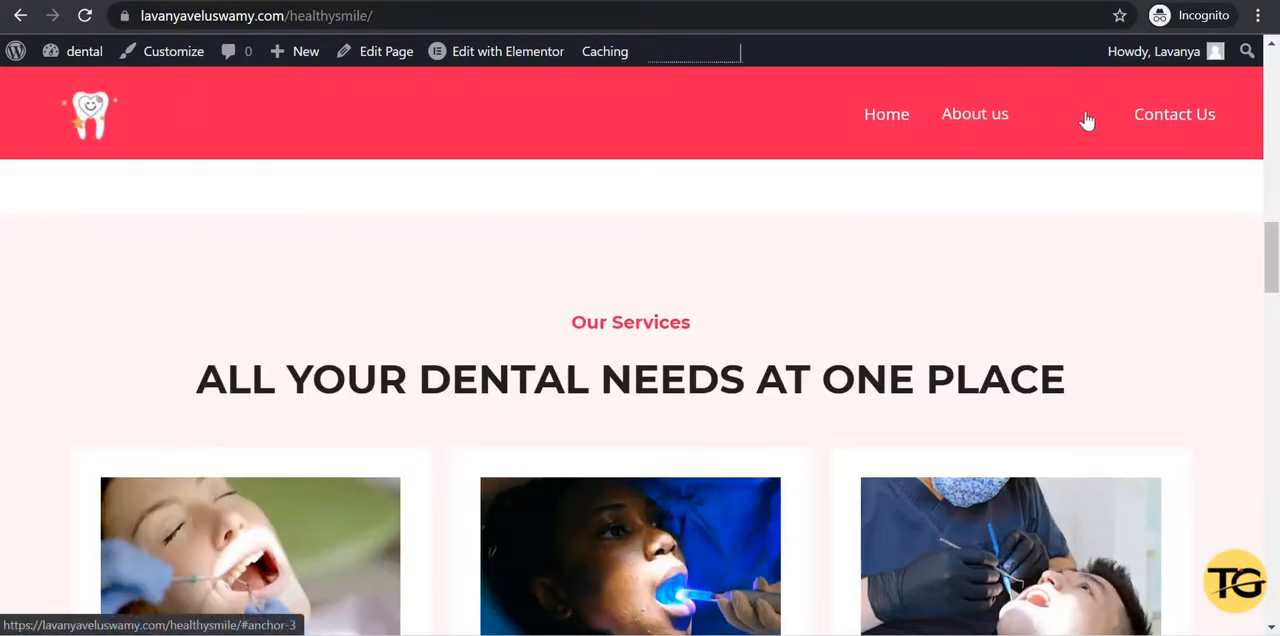
Test the Services, About us, Contact Us and Home links in the sticky header menu.
{"action": "left_click", "coordinate": [1087, 121]}
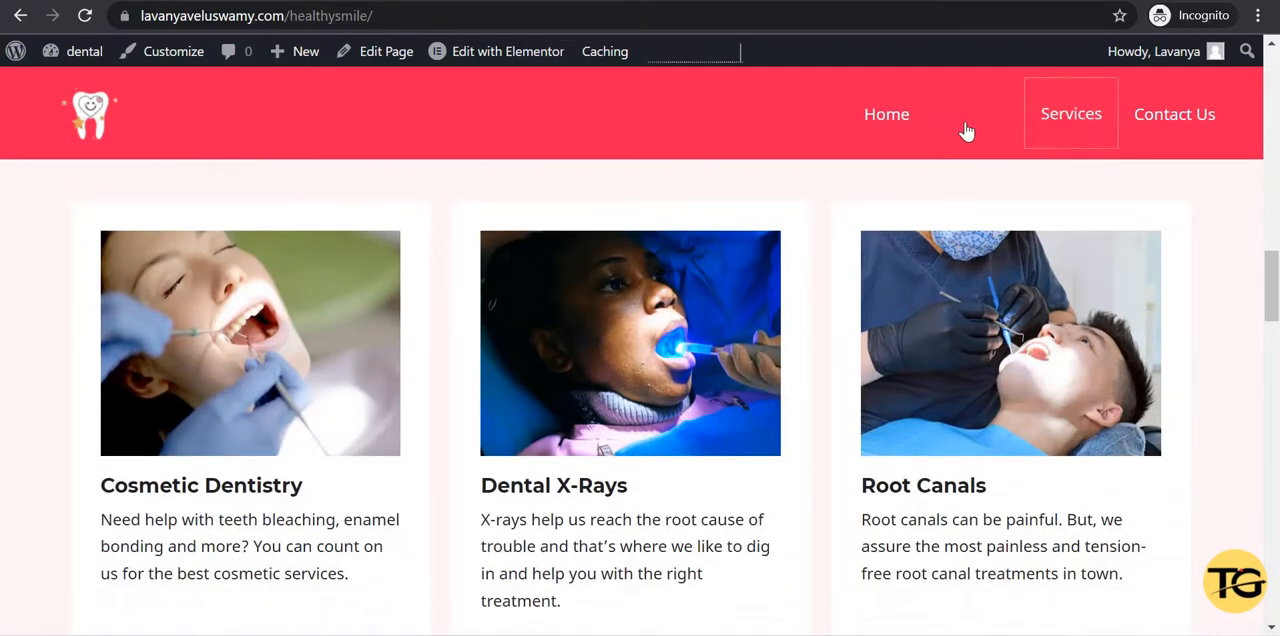
{"action": "left_click", "coordinate": [967, 127]}
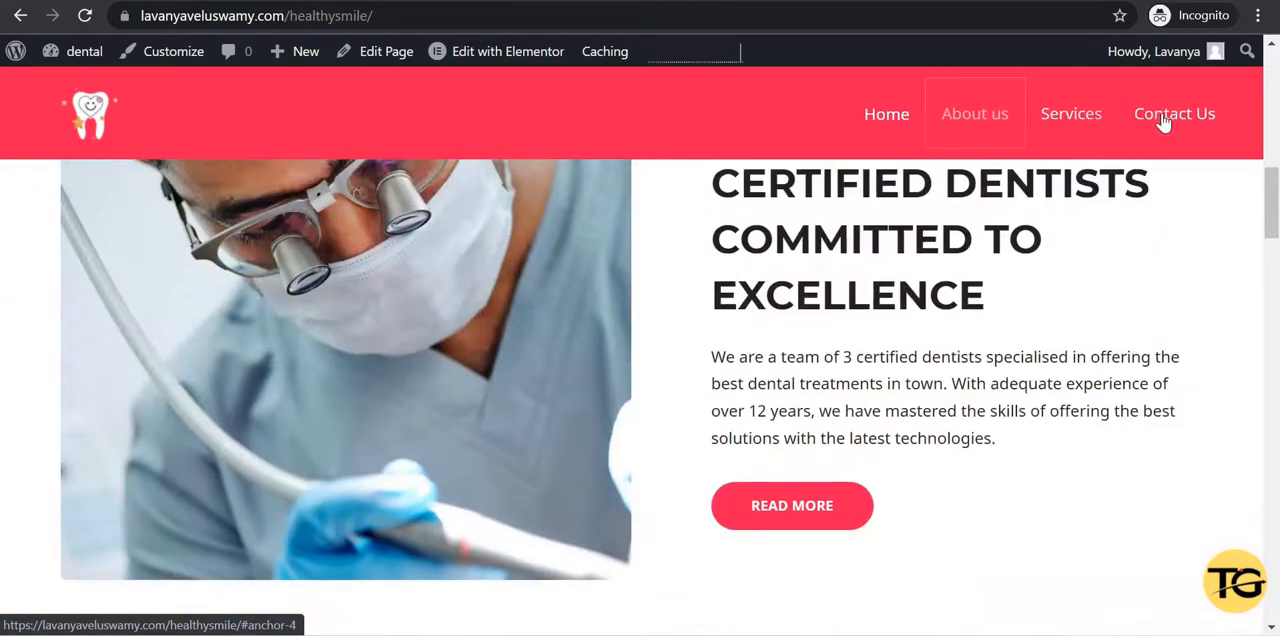
{"action": "left_click", "coordinate": [1167, 121]}
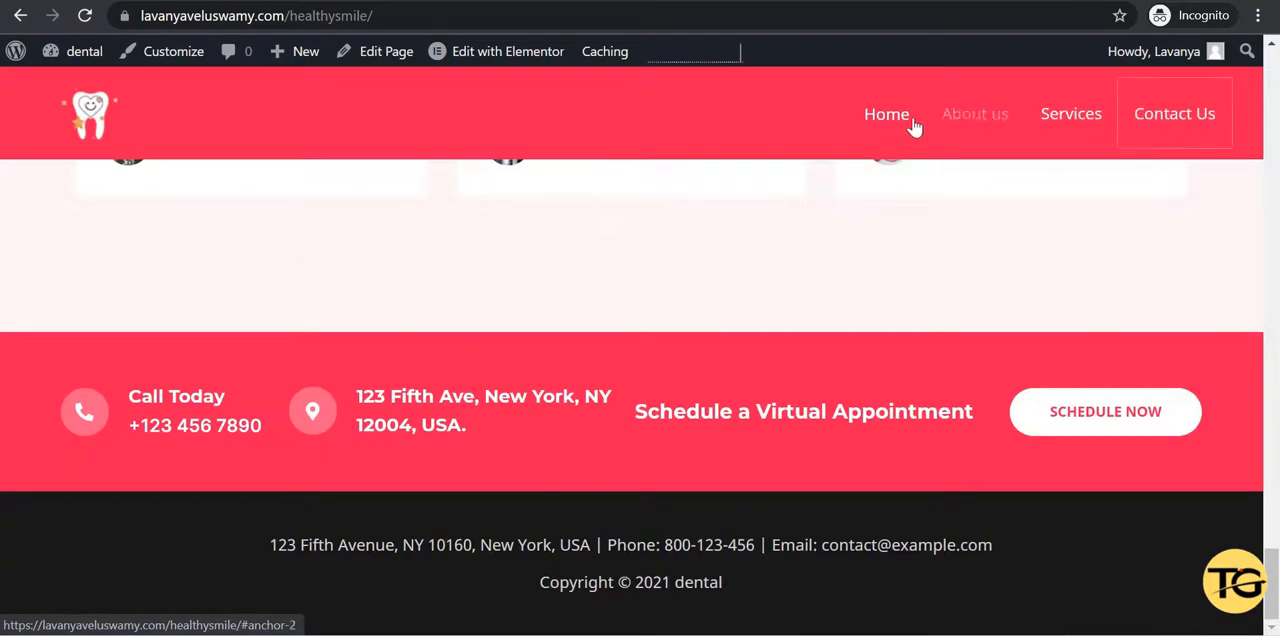
{"action": "left_click", "coordinate": [900, 124]}
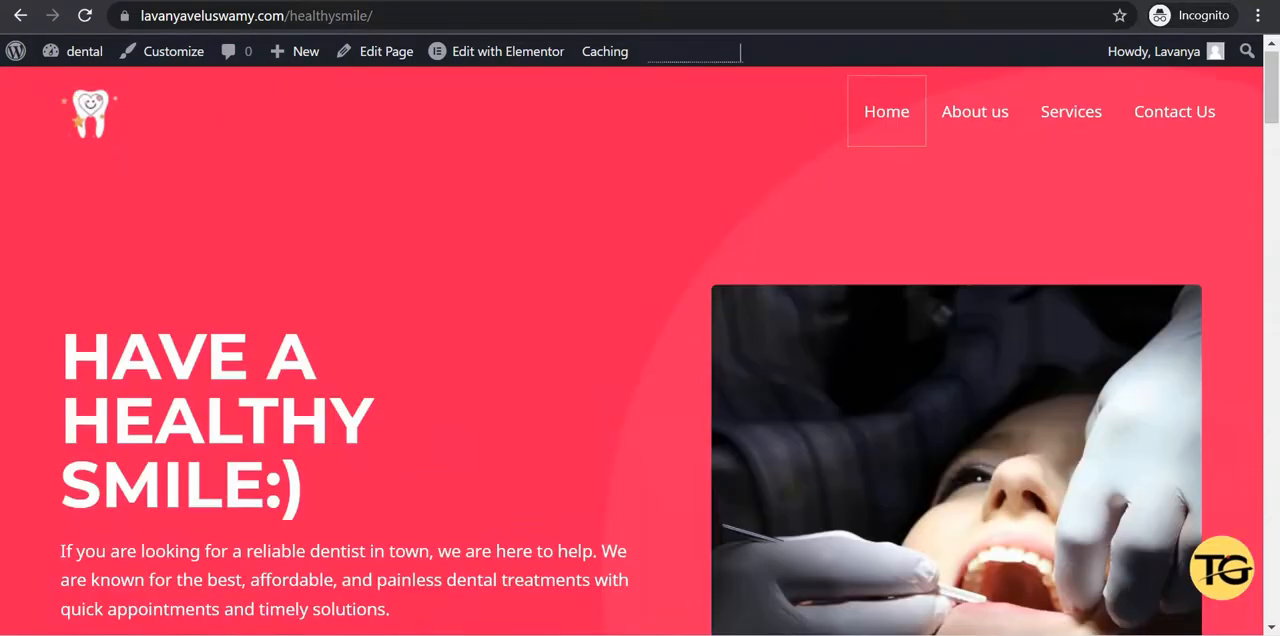